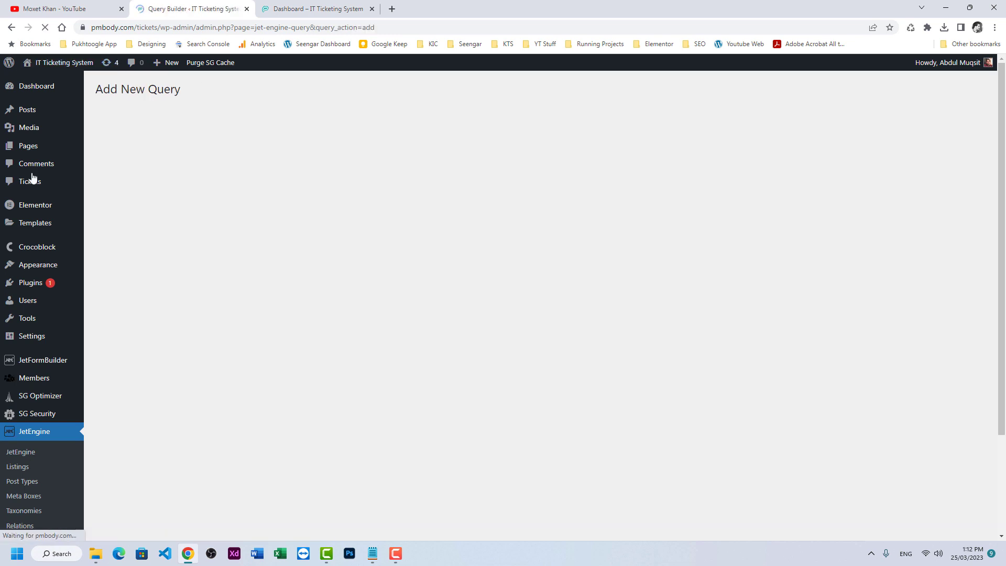
Name the new query 'Agents Query', make it a Users Query, and enable result preview
left_click(514, 167)
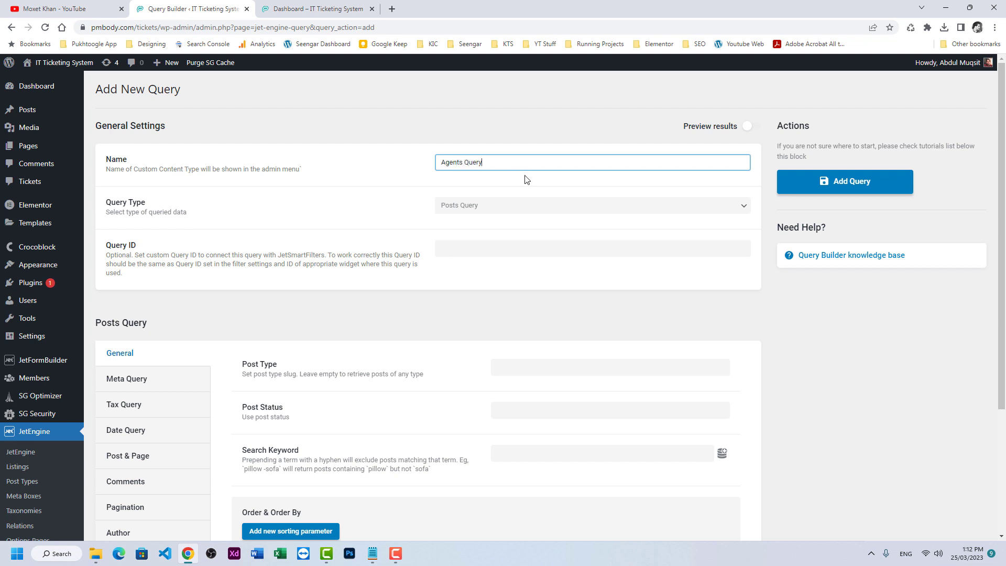
left_click(500, 205)
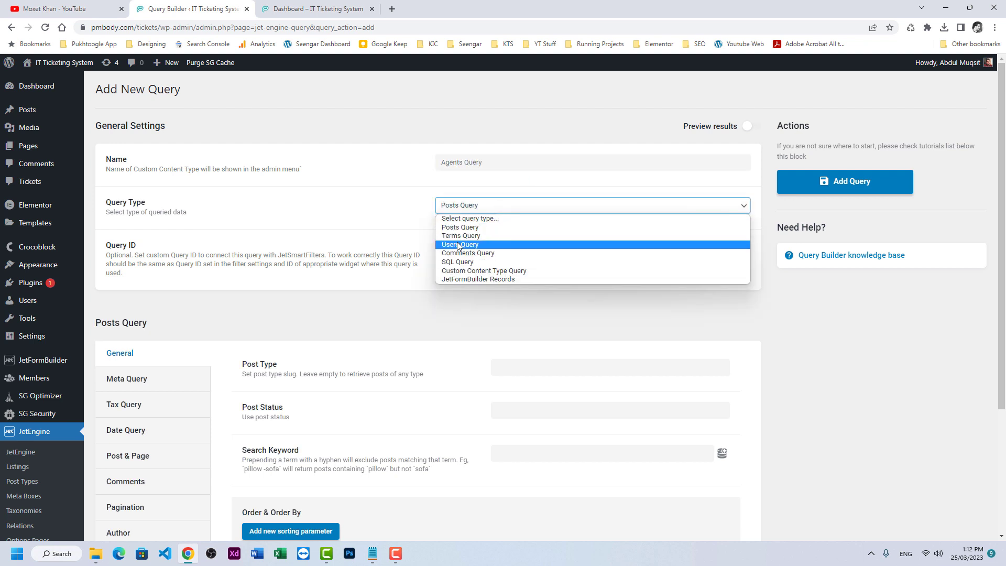
left_click(459, 244)
left_click(750, 126)
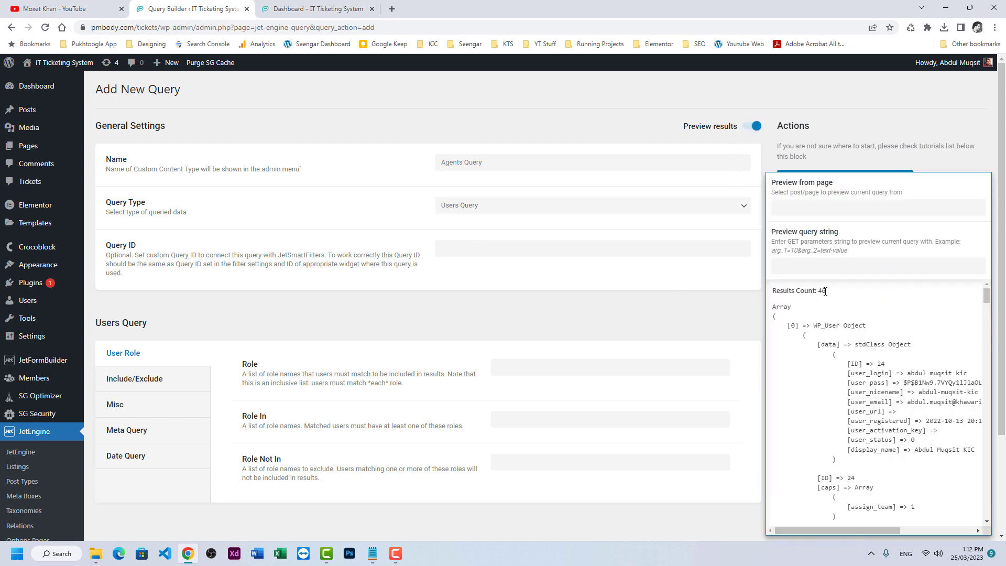
Limit the query to the Assign Team role and save it
scroll(484, 291, "down", 2)
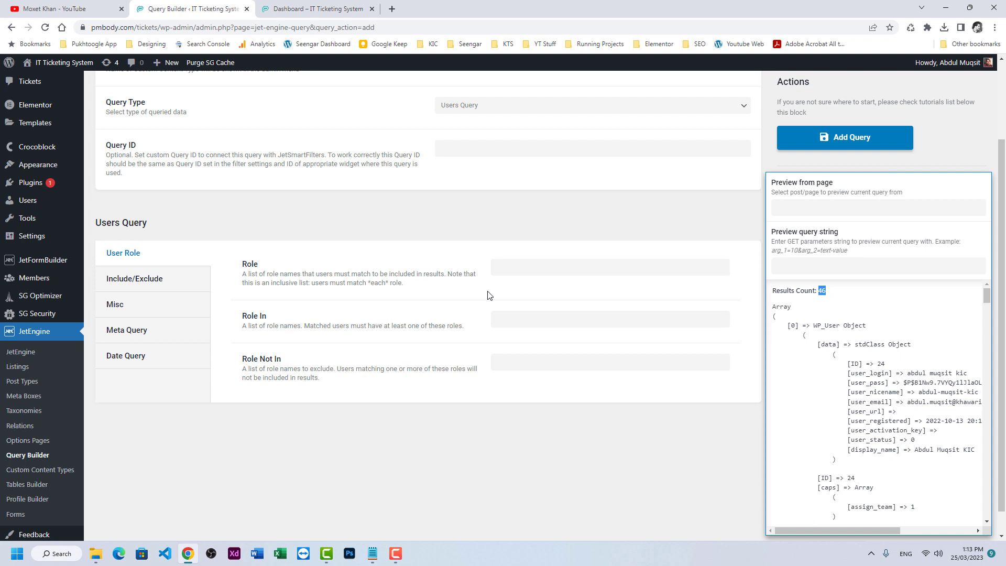
left_click(521, 263)
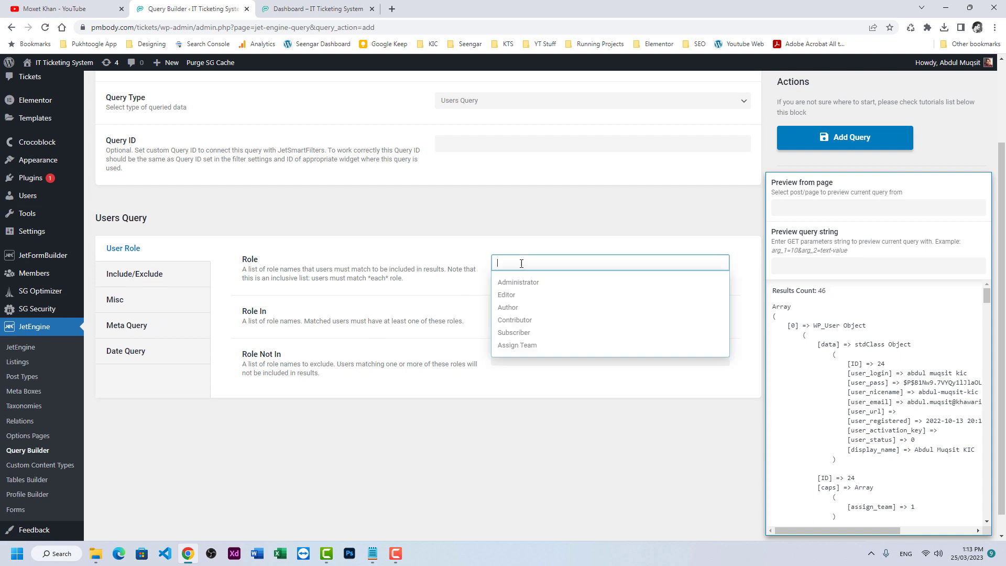
left_click(514, 345)
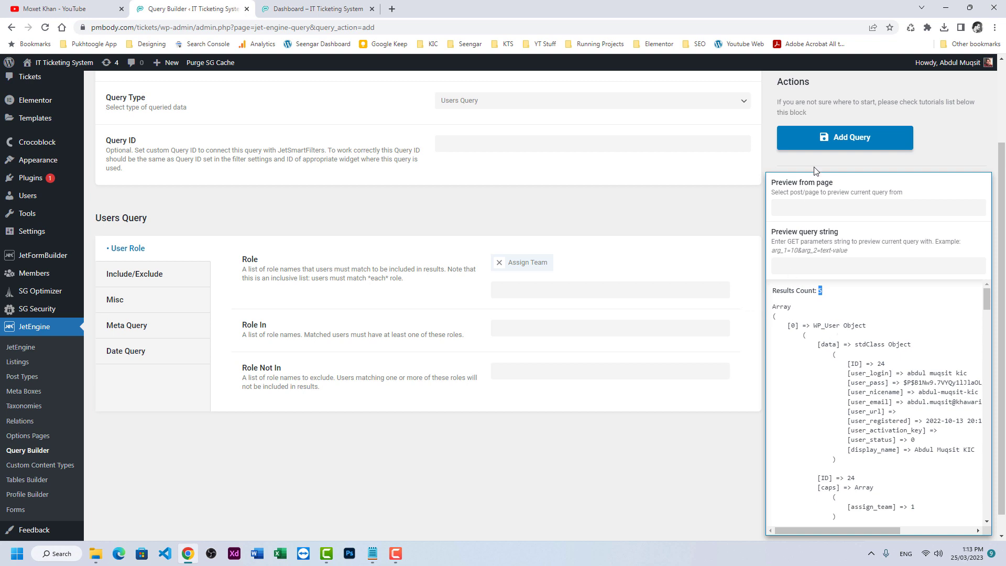
left_click(828, 139)
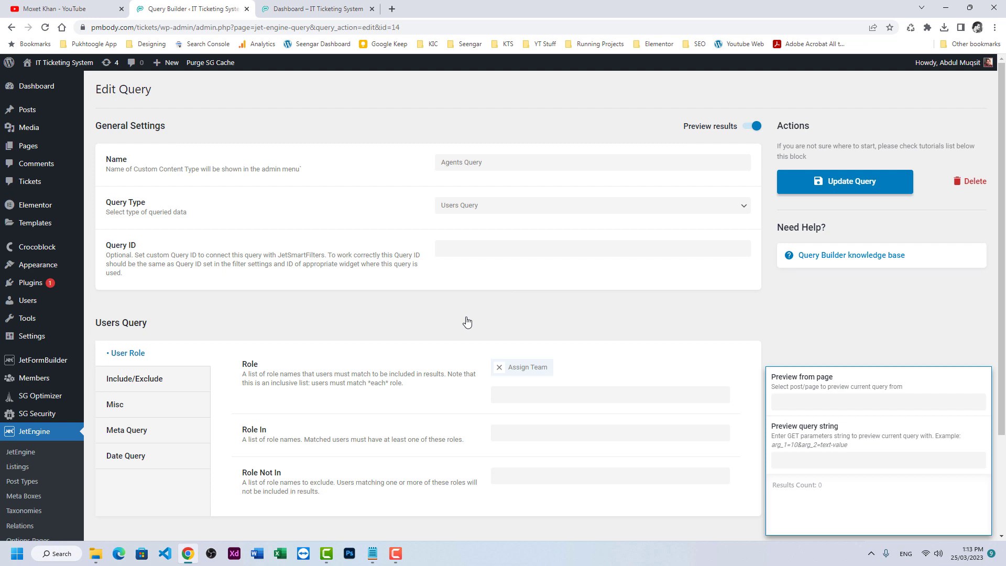
left_click(23, 468)
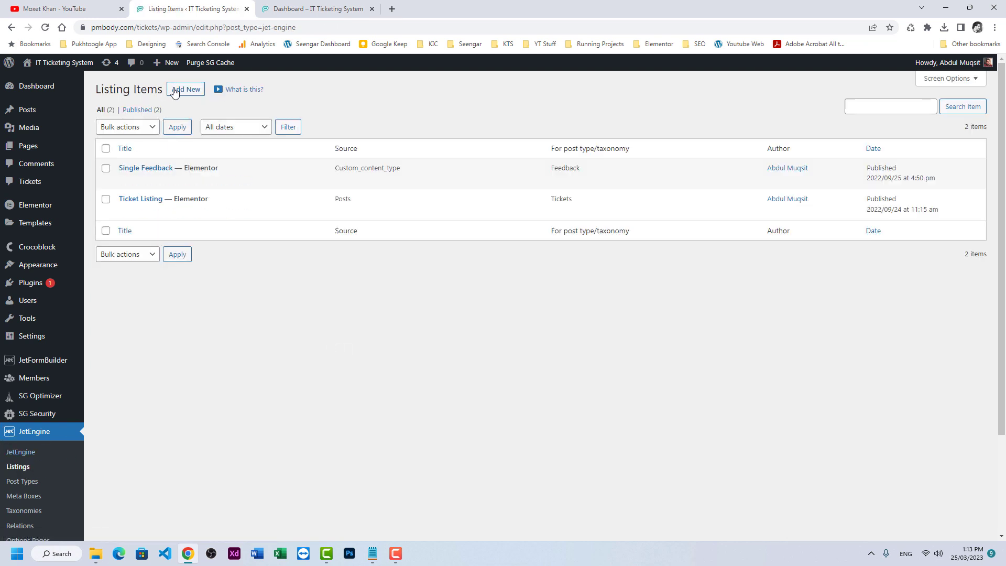
Create a Users-source listing item named 'Single Agent' and open it in Elementor
left_click(177, 90)
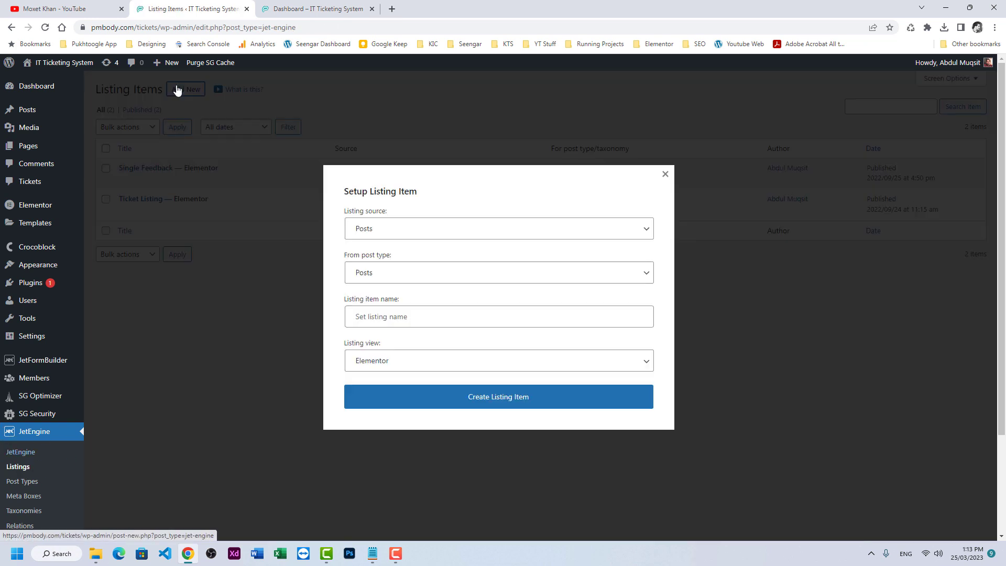
left_click(359, 228)
left_click(370, 278)
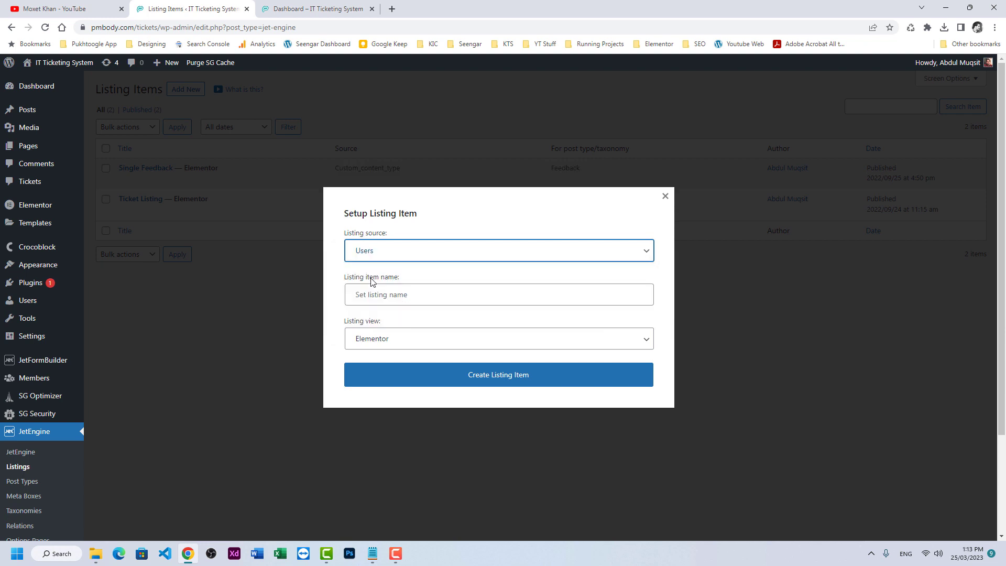
left_click(373, 297)
type("Single Agent")
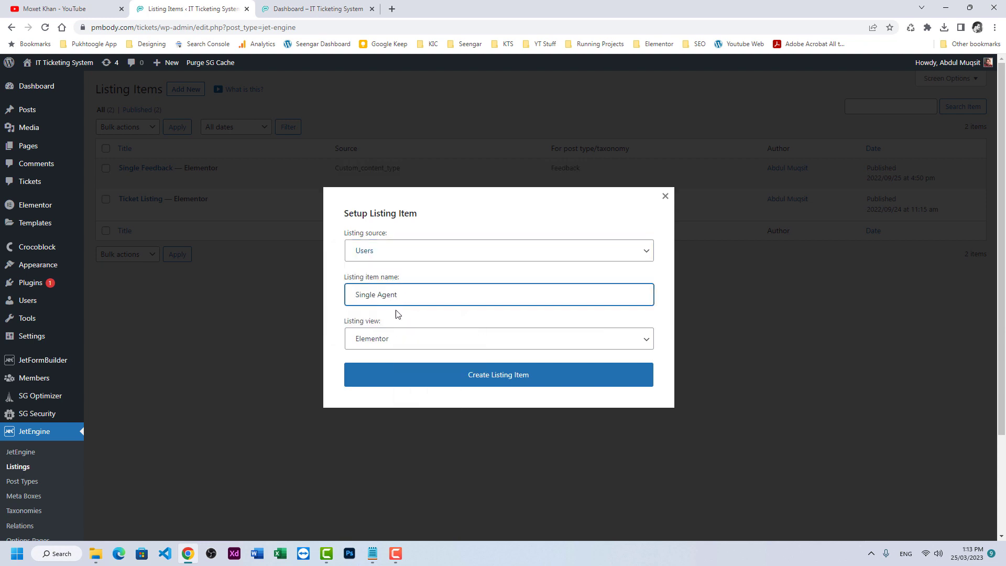
left_click(424, 377)
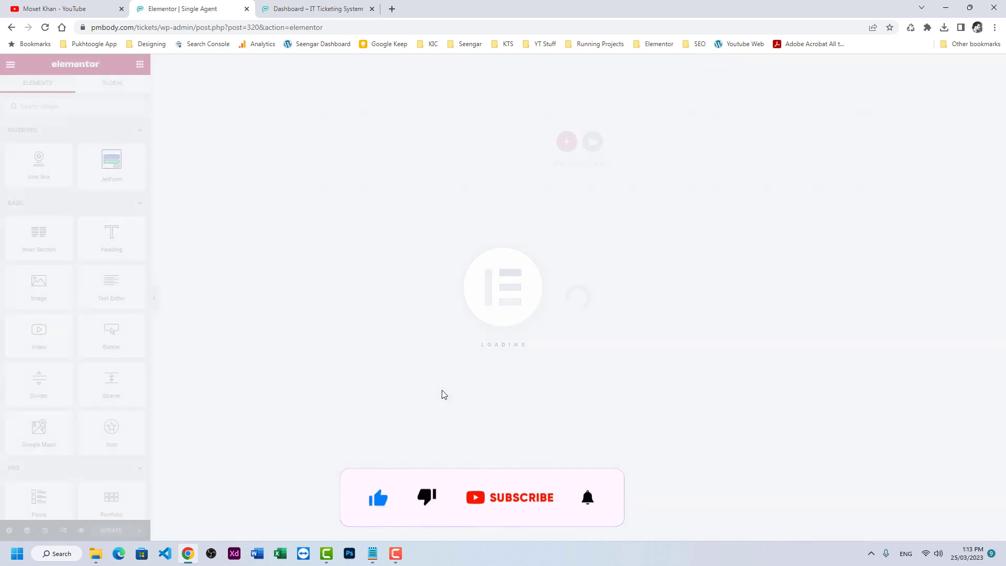
left_click(306, 9)
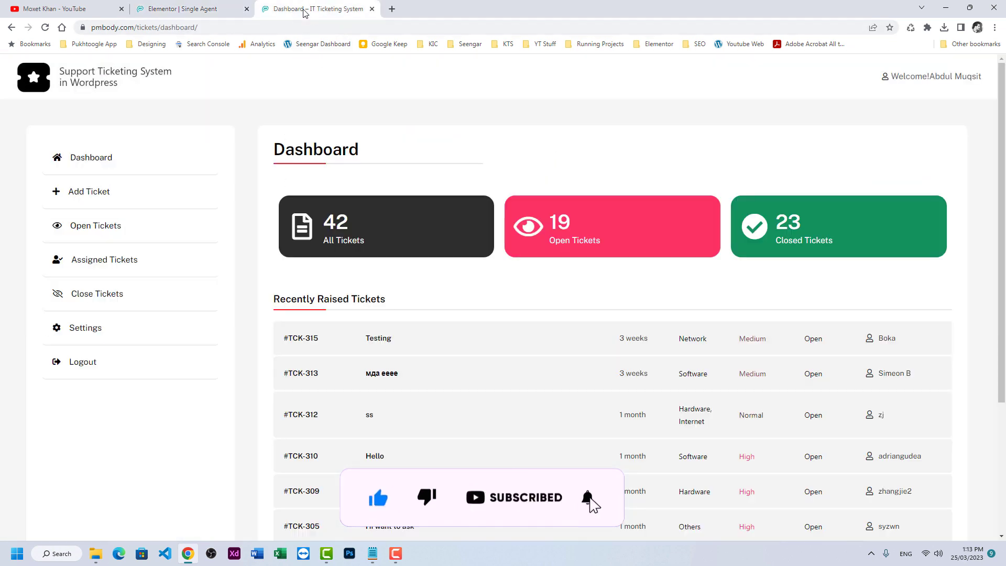
left_click(183, 12)
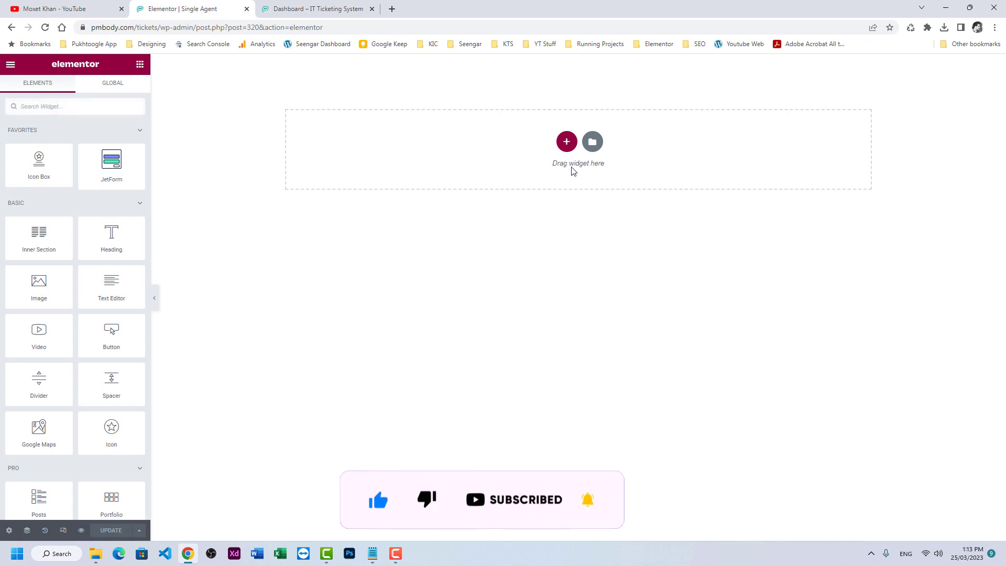
Add a single-column section with full-width content
left_click(566, 143)
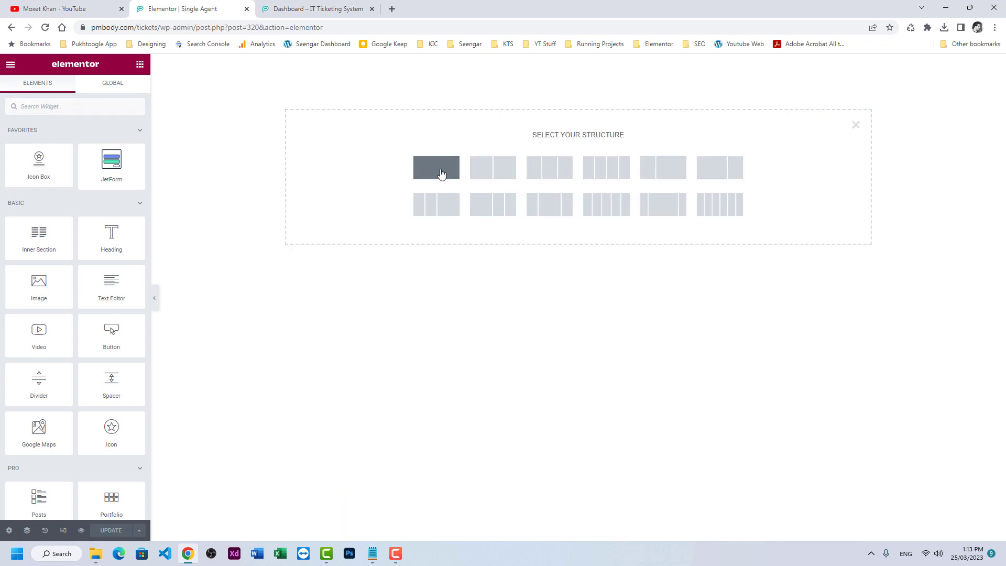
left_click(441, 173)
left_click(85, 148)
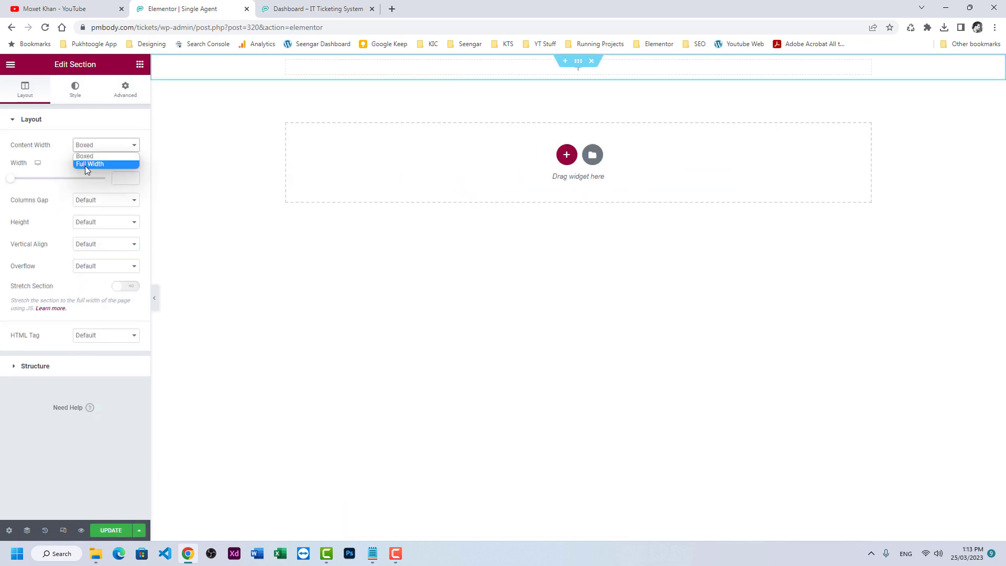
left_click(89, 164)
left_click(140, 64)
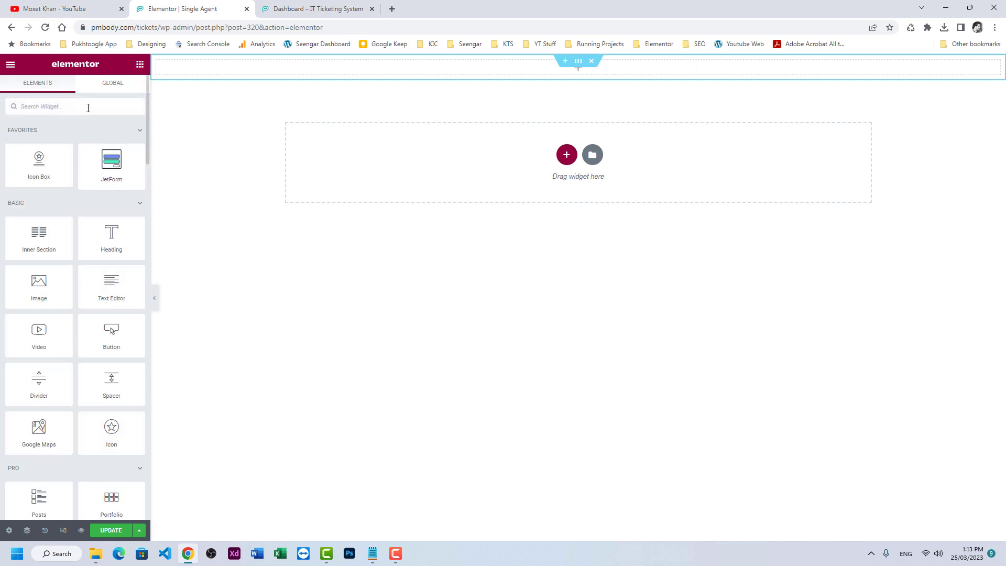
Place an Icon Box in the section with the User icon positioned left
left_click_drag(61, 146, 316, 92)
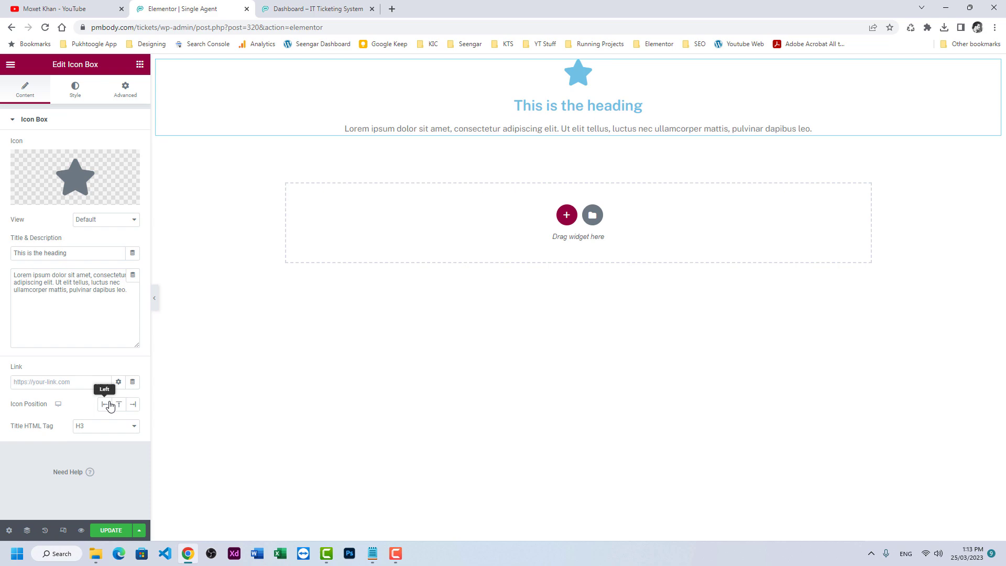
left_click(104, 406)
left_click(94, 169)
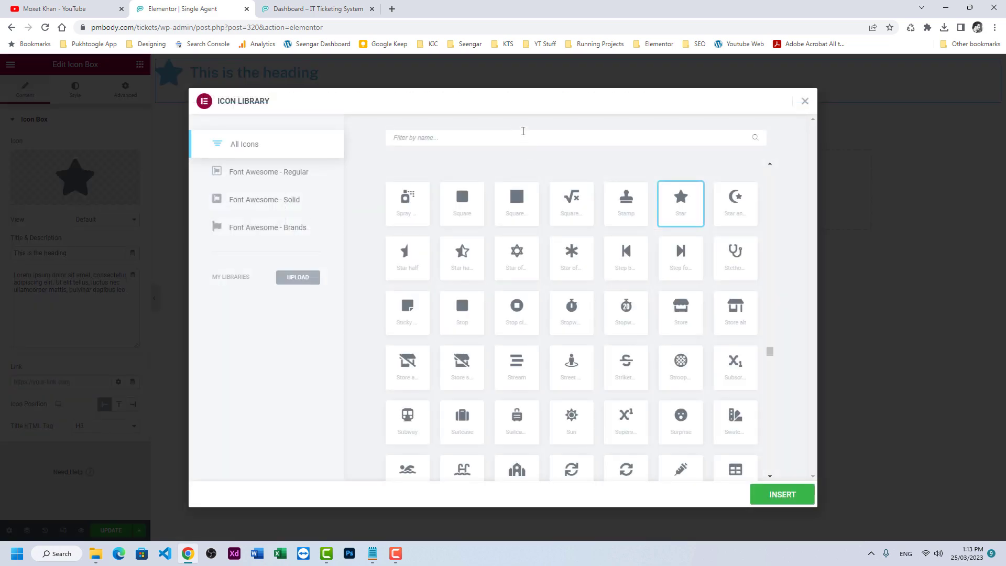
type("user")
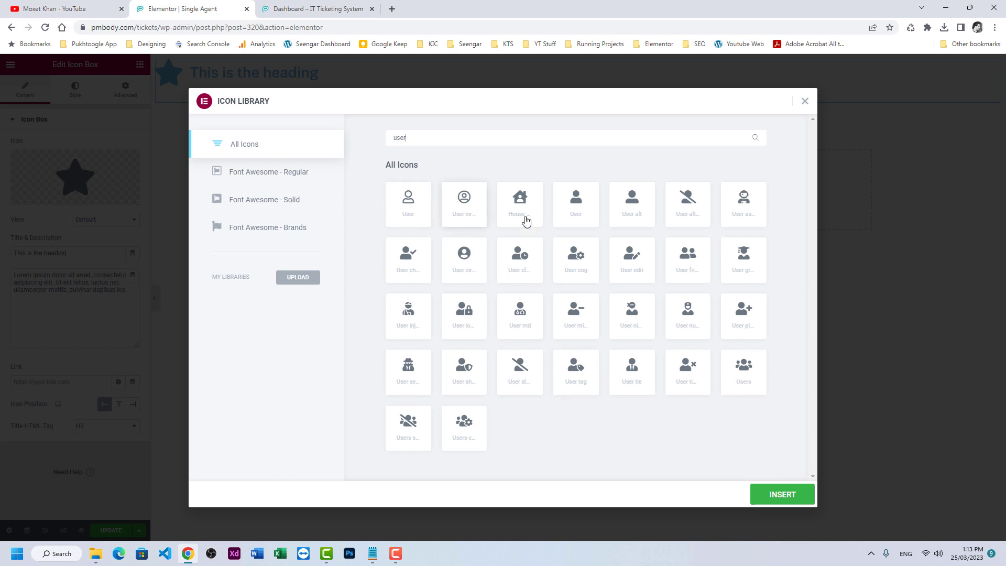
left_click(579, 212)
left_click(782, 495)
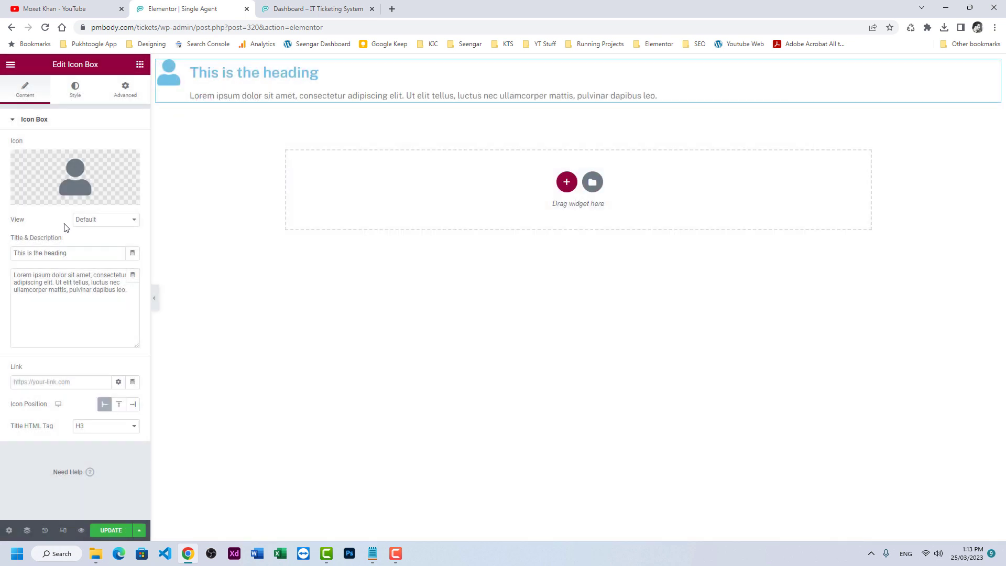
Set the Icon Box title to the User Field tag showing Display Name
left_click_drag(63, 253, 13, 264)
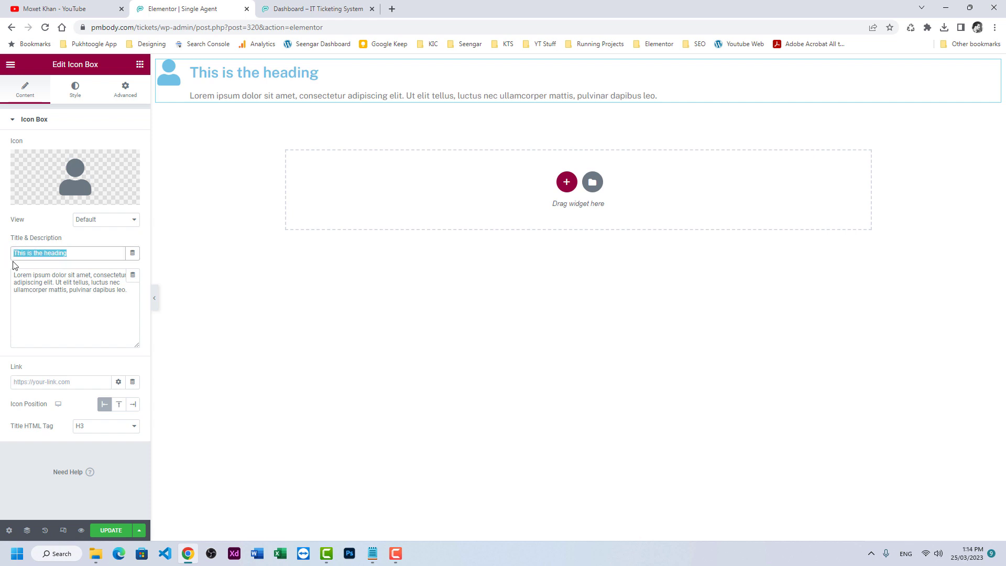
left_click(134, 255)
left_click_drag(134, 293, 130, 383)
left_click(79, 354)
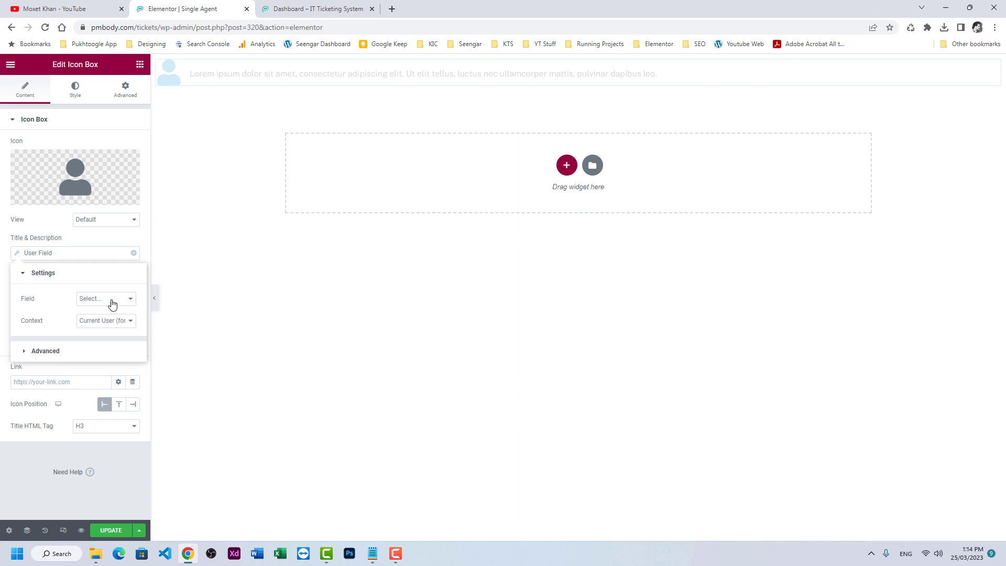
left_click(107, 299)
left_click(122, 366)
left_click(43, 227)
Clear the placeholder description and save the listing item
left_click(106, 293)
key("ctrl+a")
key("BackSpace")
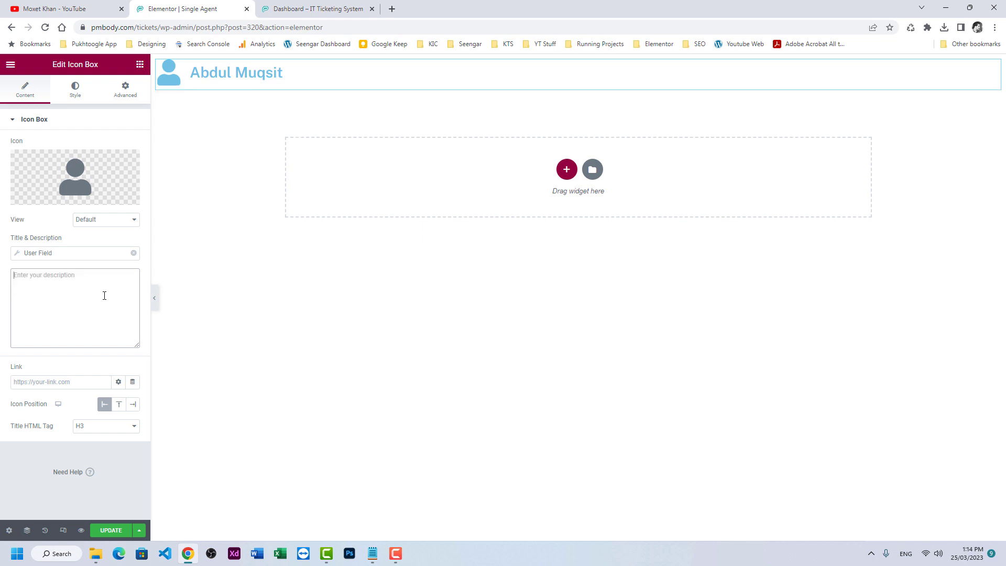
left_click(111, 531)
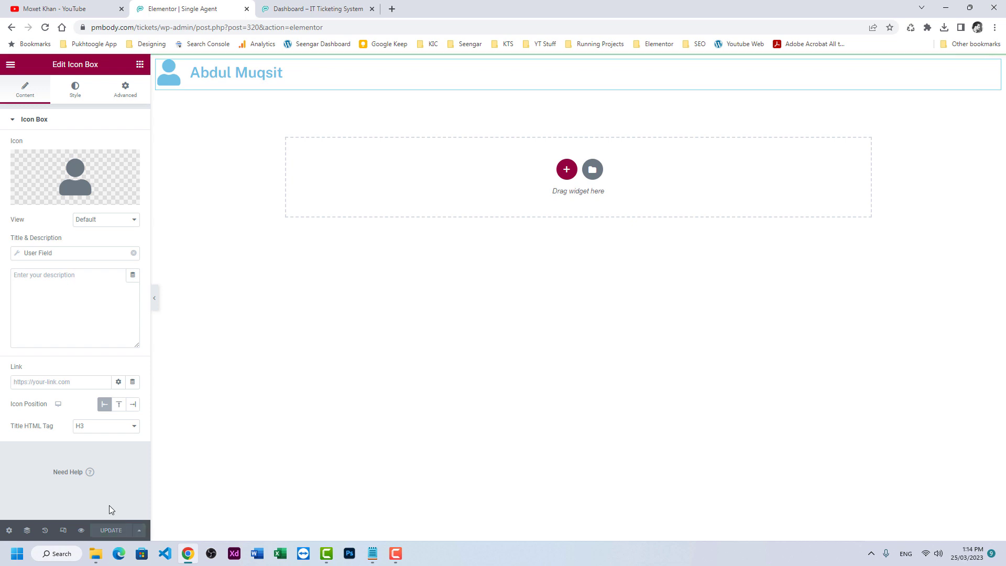
left_click(10, 64)
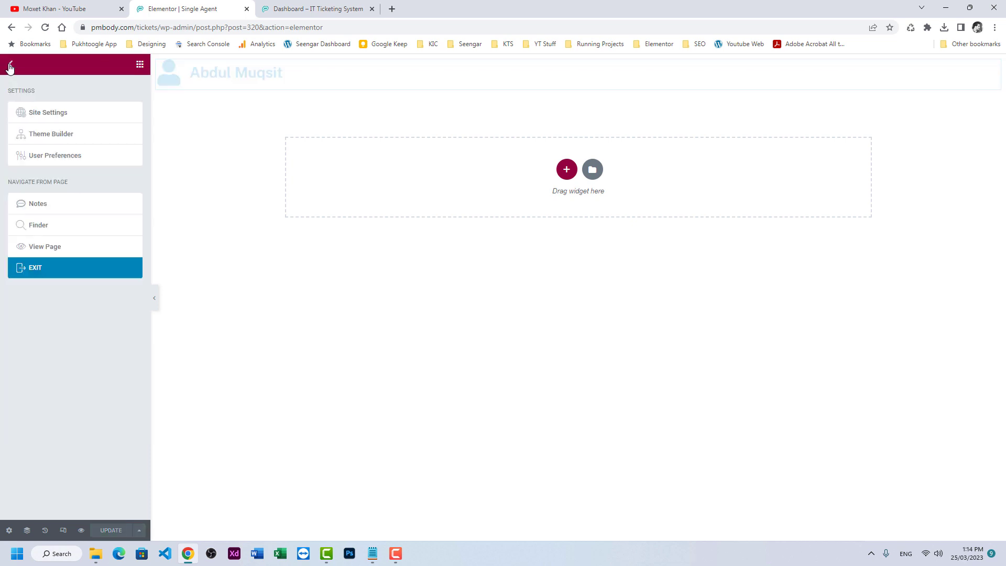
Check the Single Agent item's edit page and the front-end dashboard, then go to Saved Templates
middle_click(36, 269)
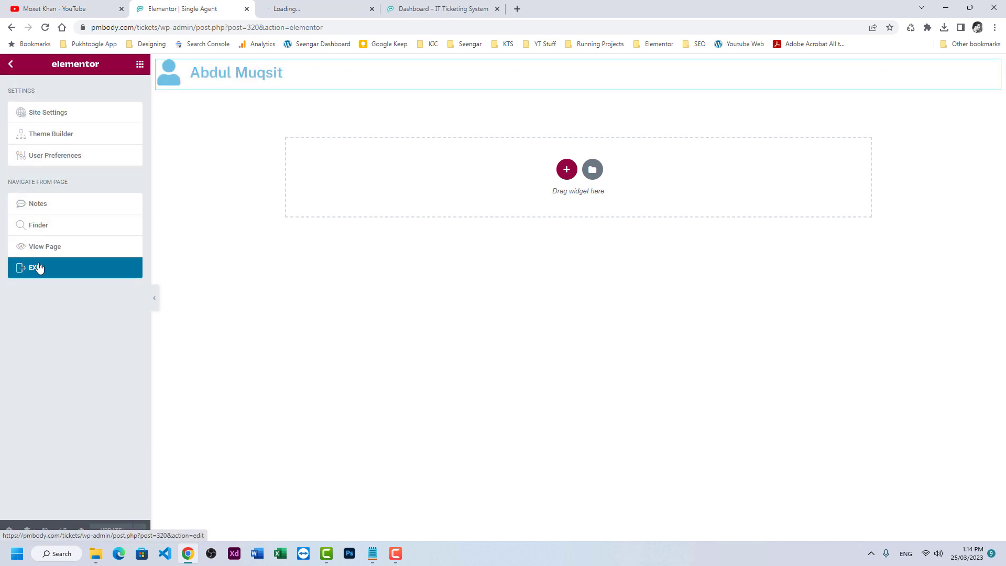
left_click(287, 10)
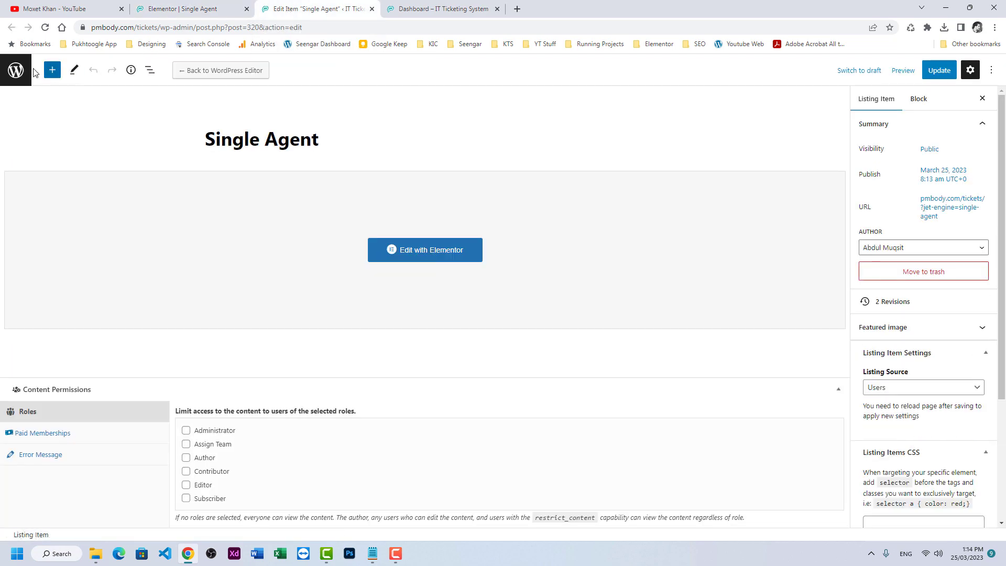
left_click(17, 71)
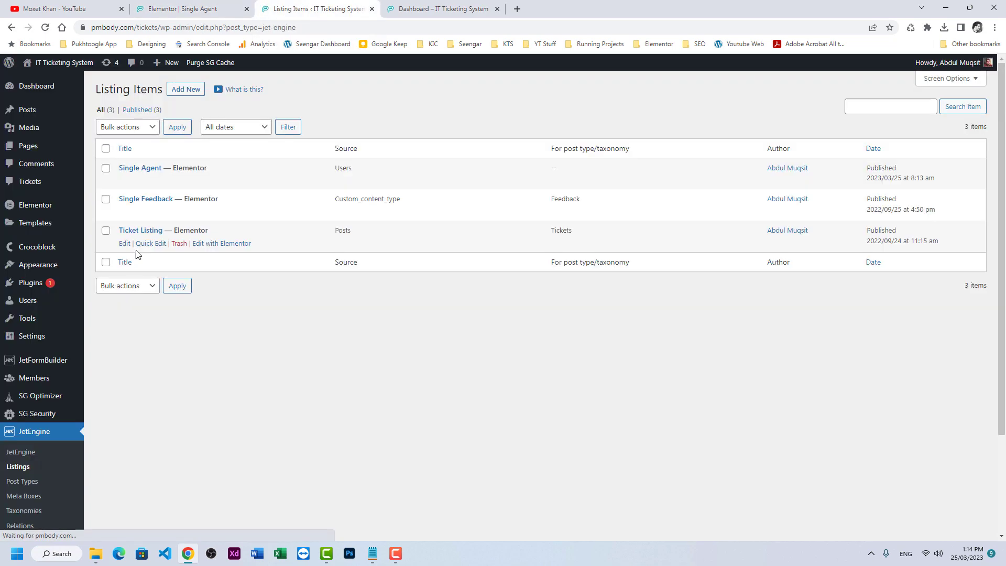
mouse_move(50, 224)
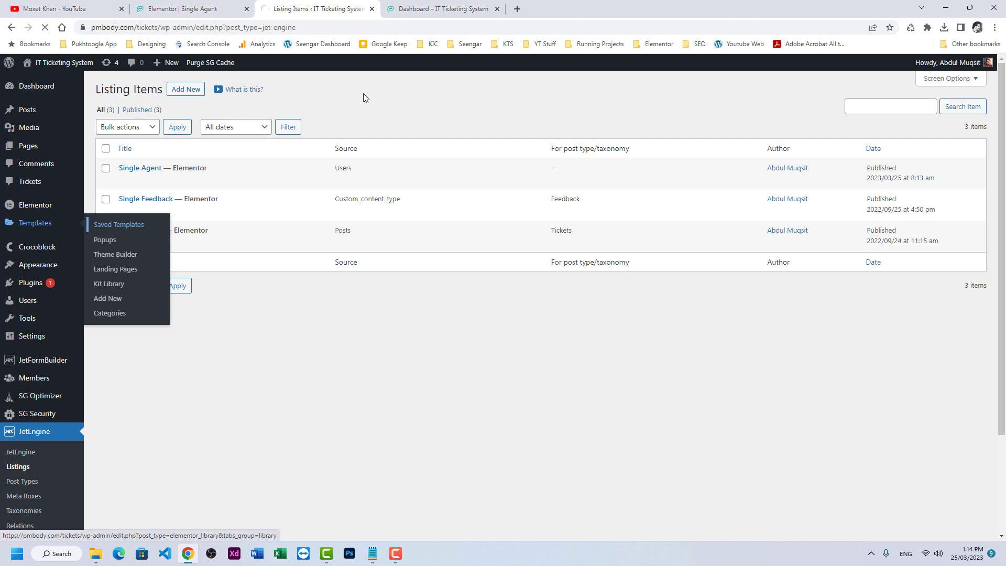
left_click(425, 9)
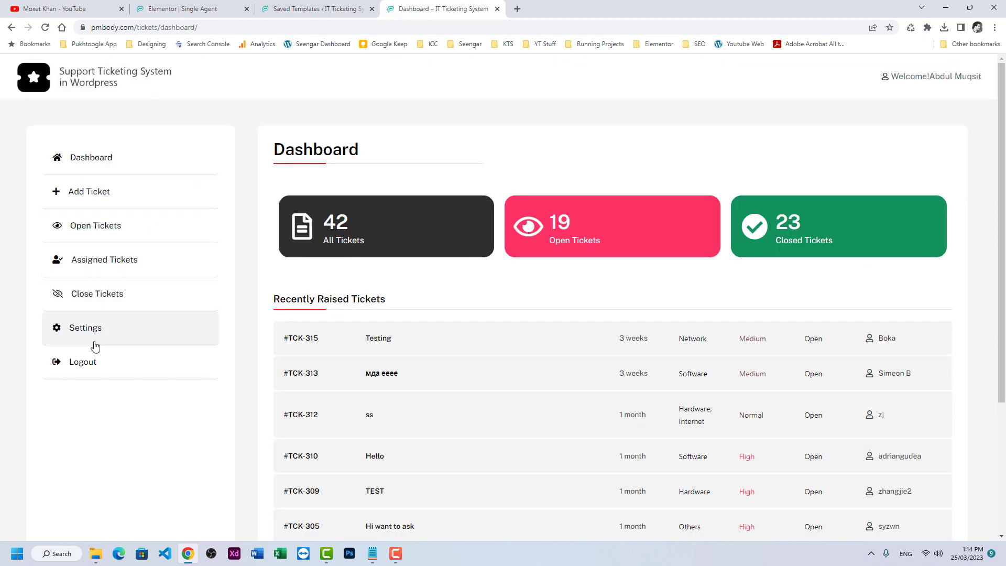
left_click(319, 9)
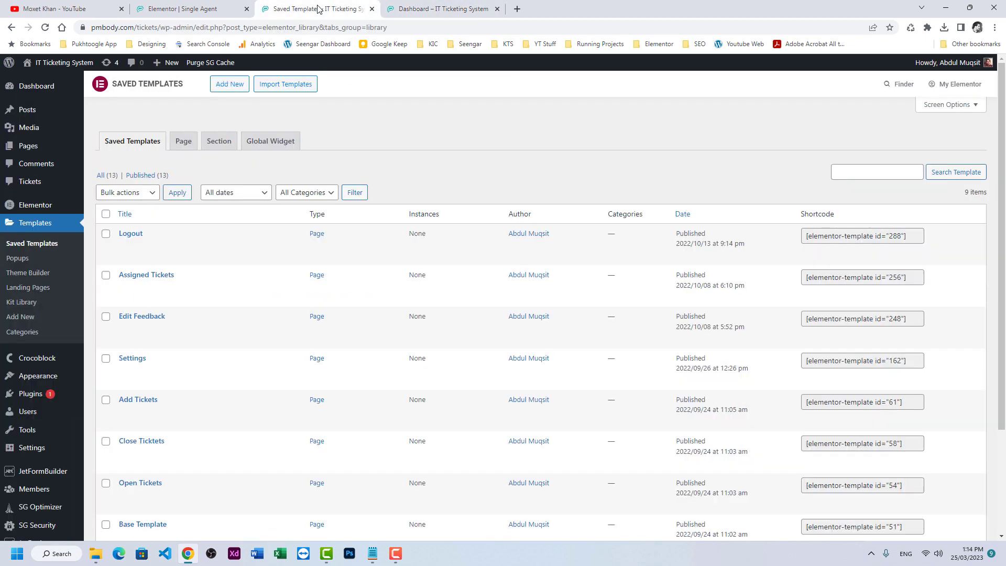
Create a new Page template named 'Agents'
left_click(229, 85)
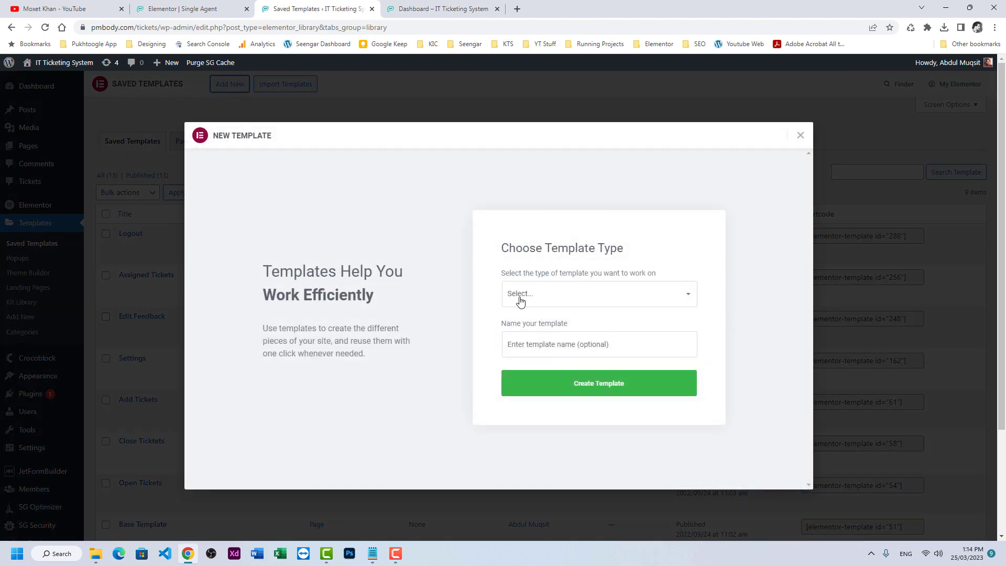
left_click(521, 299)
left_click(534, 366)
left_click(536, 344)
type("Agents")
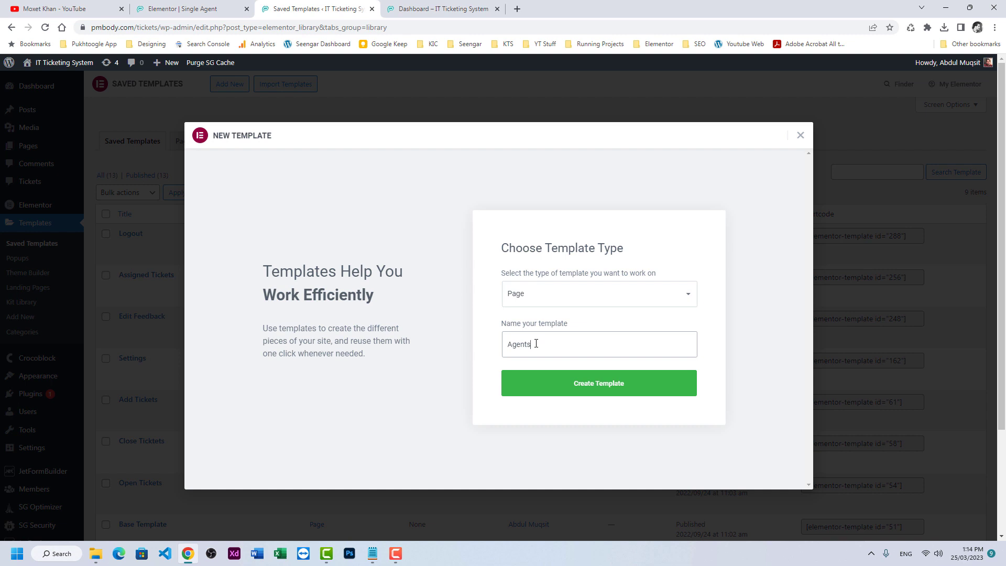
left_click(553, 385)
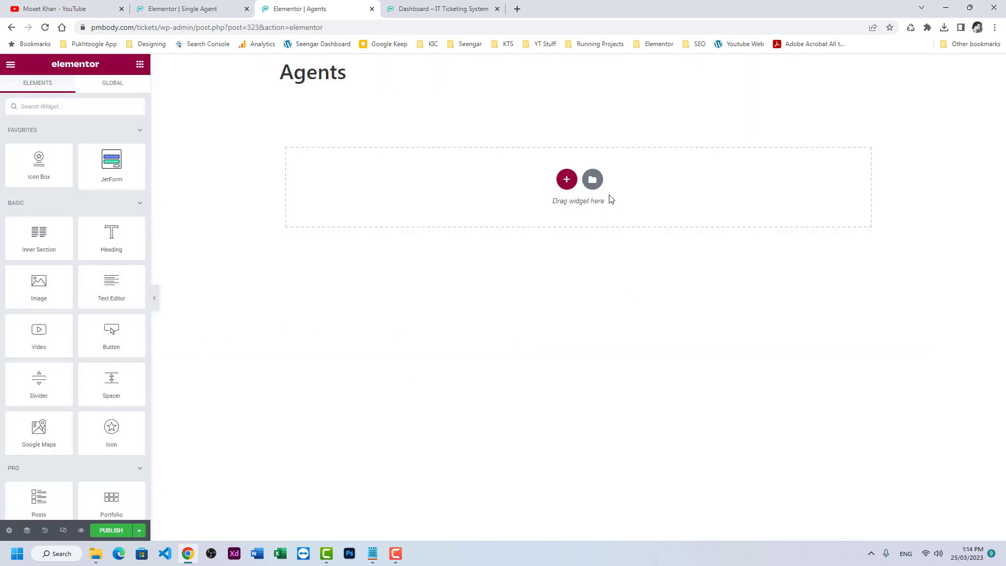
Insert the saved Dashboard Home template with its page settings and turn on Hide Title
left_click(599, 181)
left_click(555, 101)
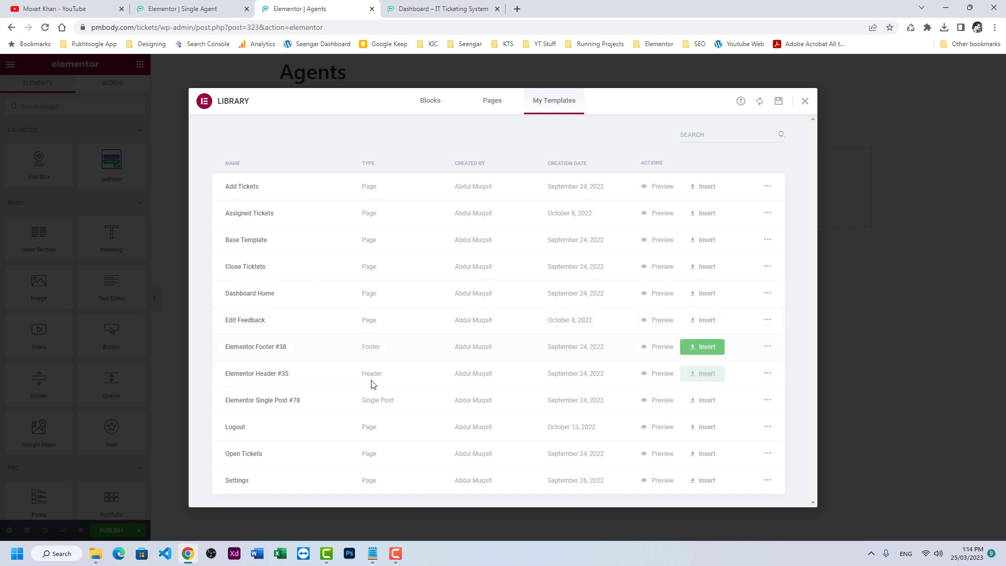
left_click(694, 303)
left_click(556, 331)
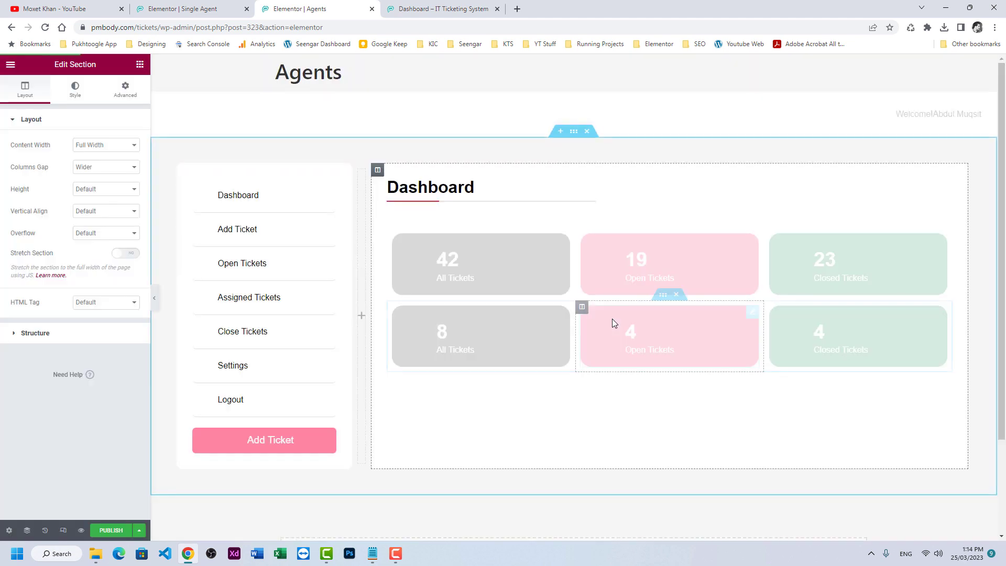
left_click(9, 530)
left_click(124, 198)
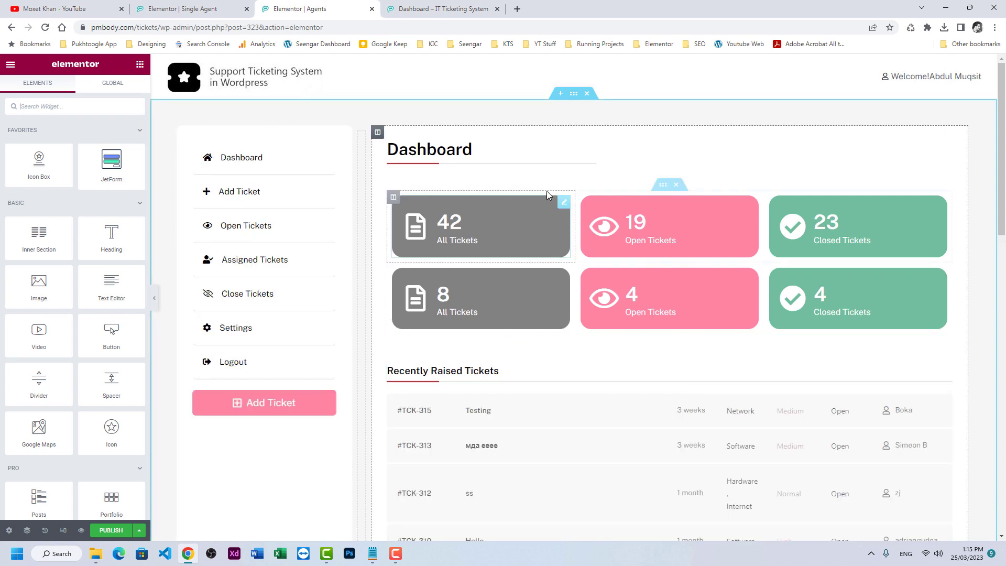
Delete both ticket count card rows and the Recently Raised Tickets heading; rename Dashboard heading to 'Agents'
left_click(677, 186)
left_click(680, 169)
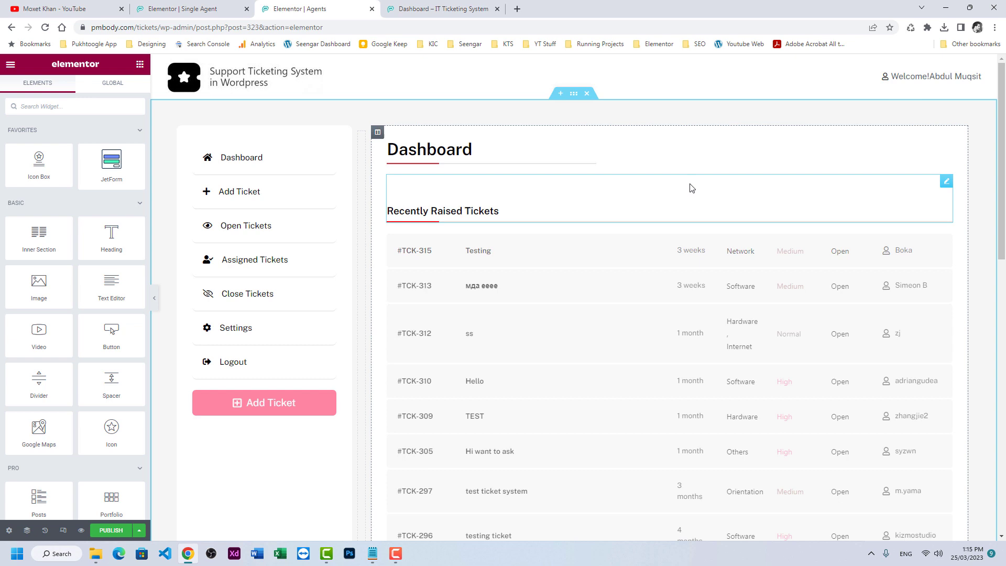
right_click(691, 188)
left_click(726, 385)
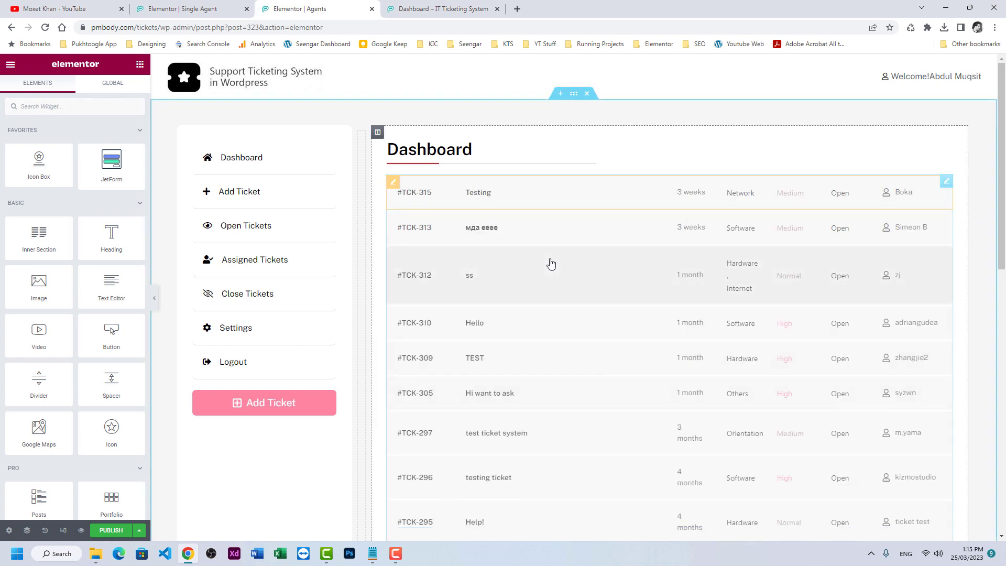
left_click(472, 152)
left_click_drag(95, 169, 2, 163)
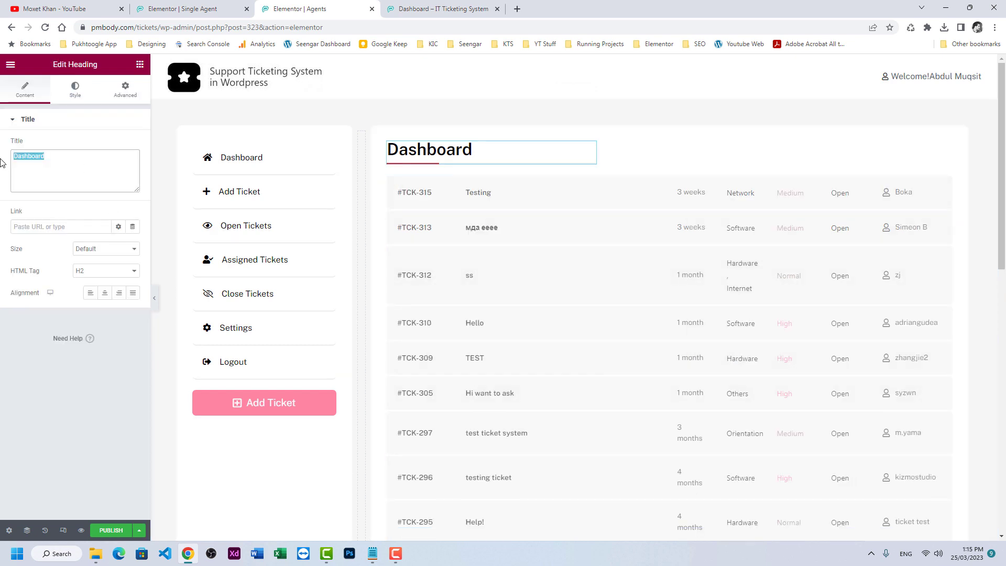
type("Agents")
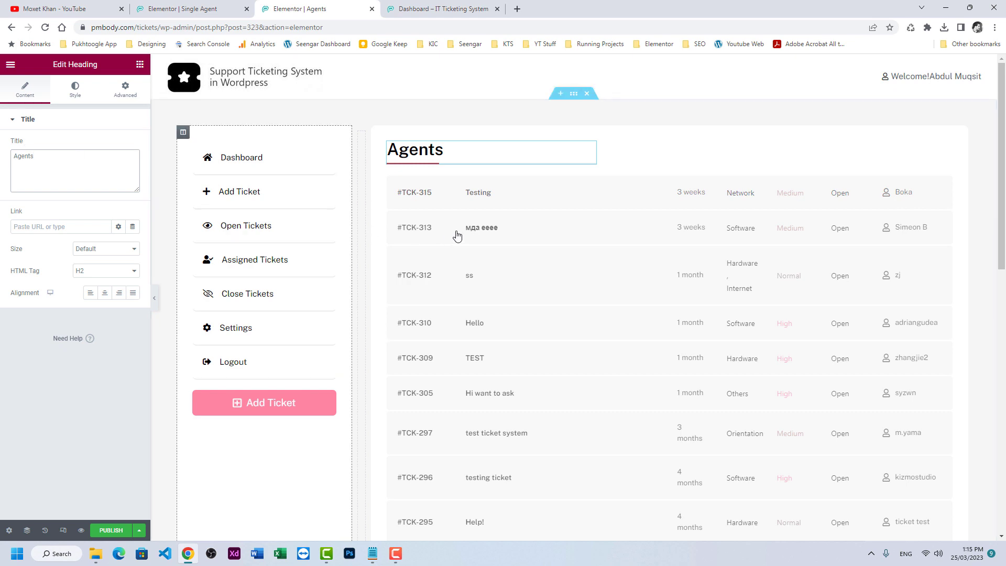
Delete the three ticket listing grids
right_click(515, 230)
left_click(561, 431)
right_click(533, 274)
left_click(551, 471)
right_click(512, 285)
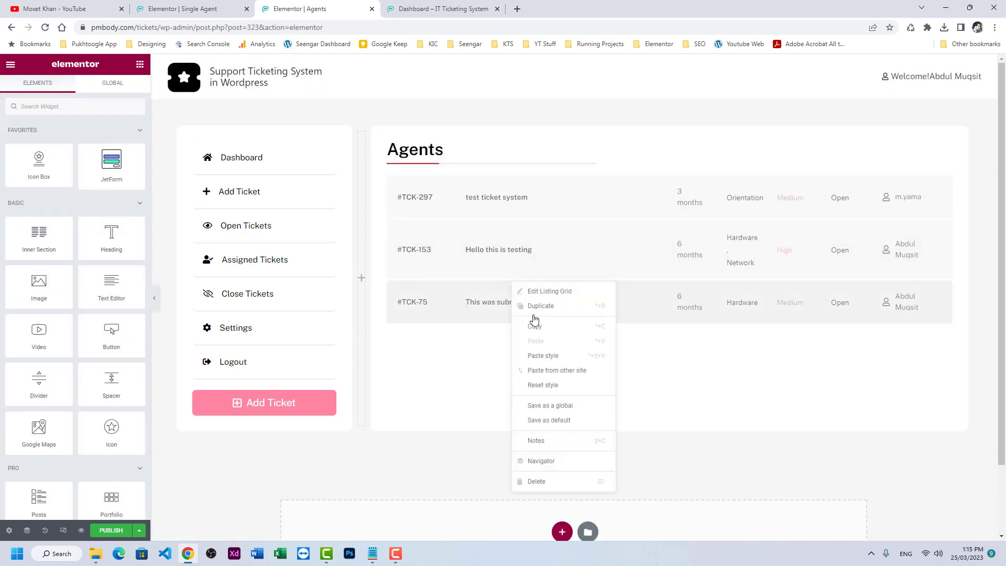
left_click(547, 483)
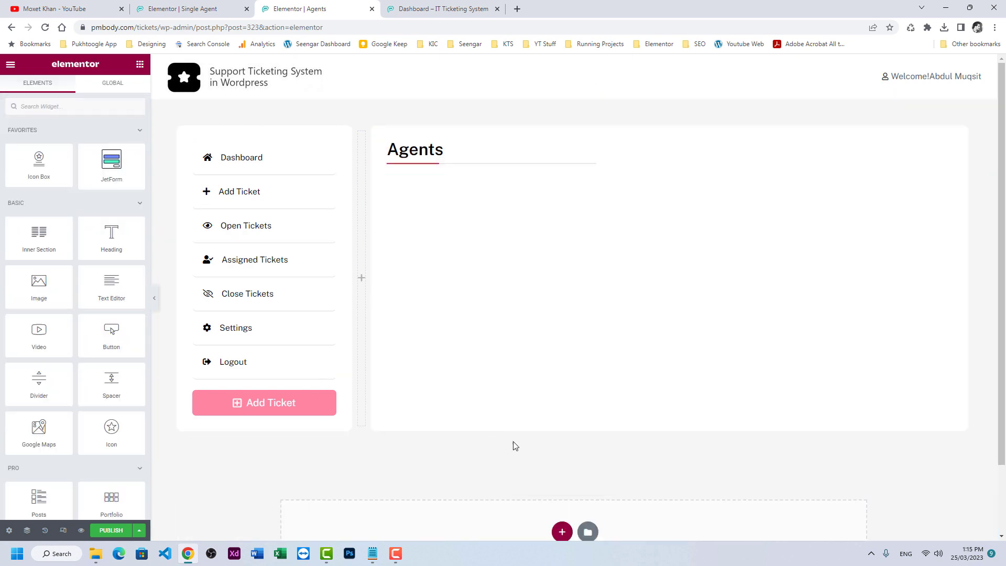
Add a Listing Grid under the Agents heading using the Single Agent listing
left_click(51, 104)
type("list")
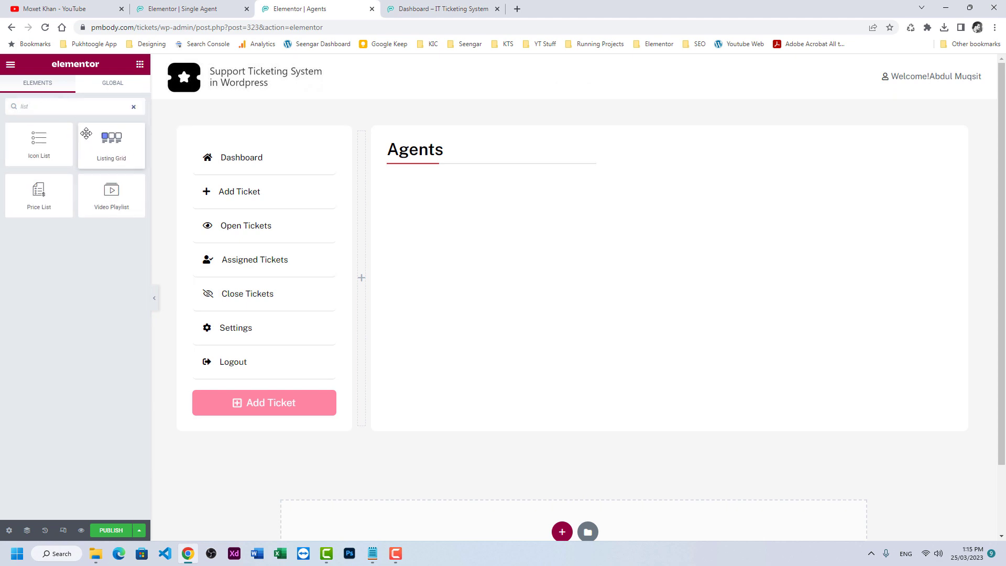
left_click_drag(121, 157, 427, 161)
left_click(103, 145)
type("age")
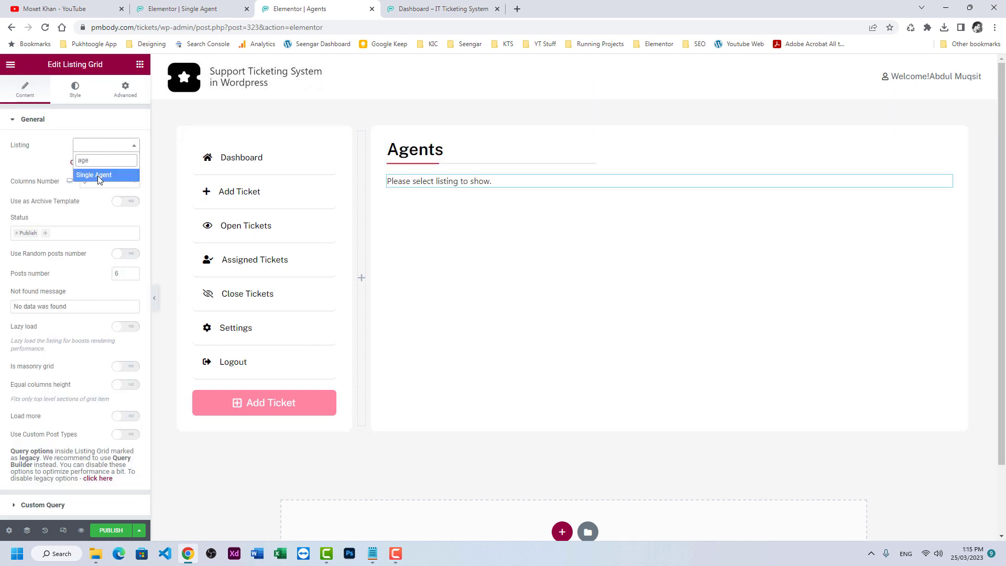
left_click(98, 176)
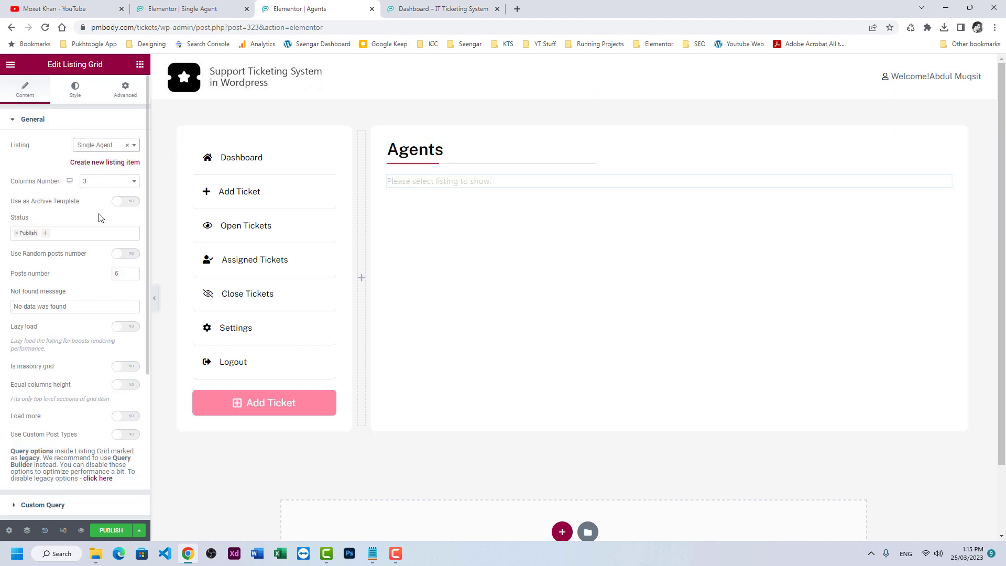
Set the agents grid to 1 column with a posts number of 100
left_click(99, 183)
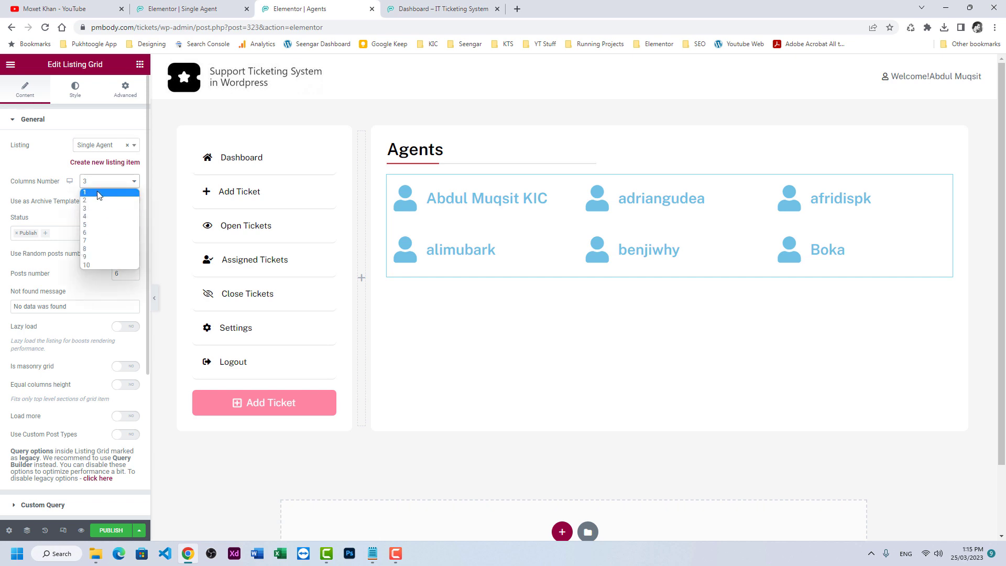
left_click(98, 192)
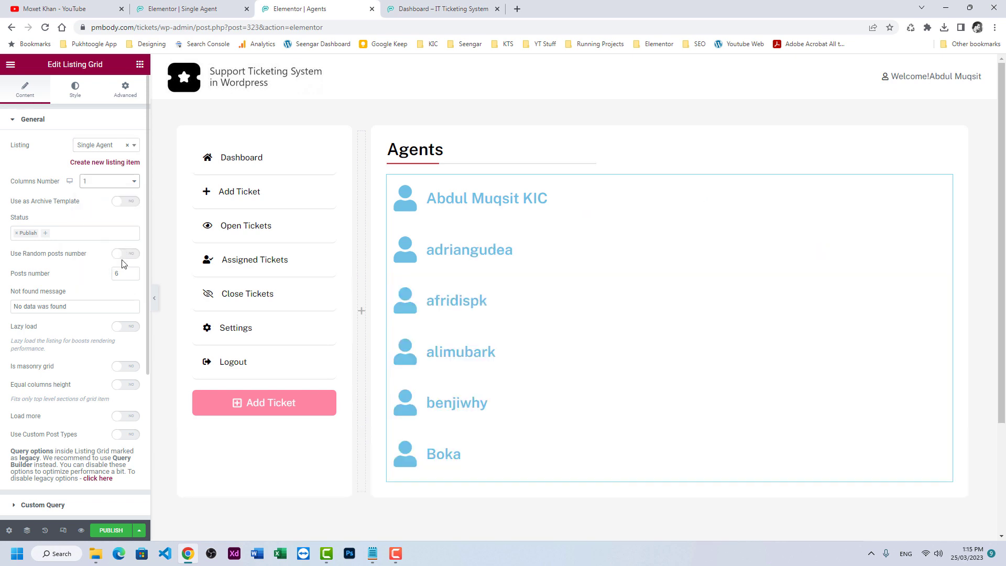
double_click(121, 277)
type("10")
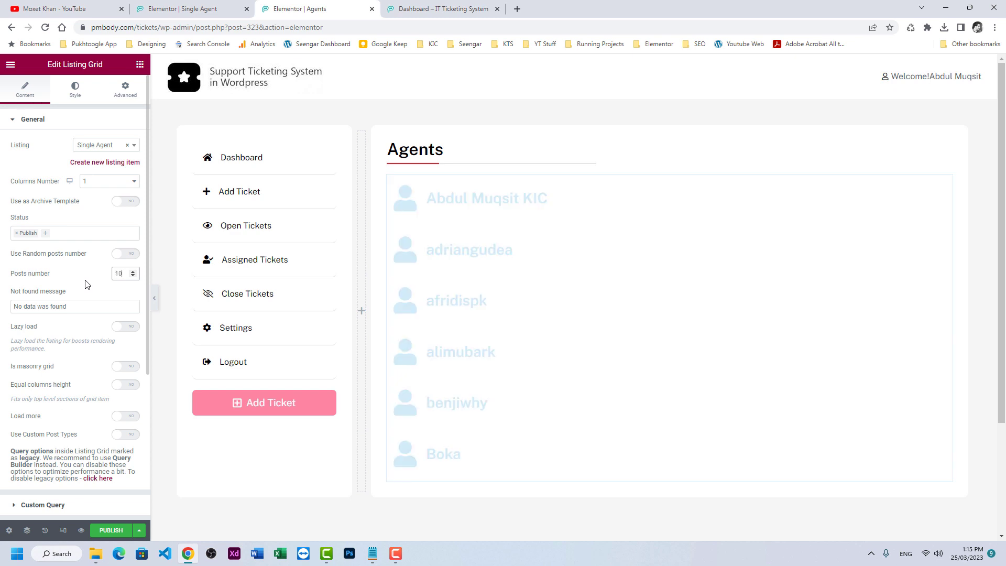
type("0")
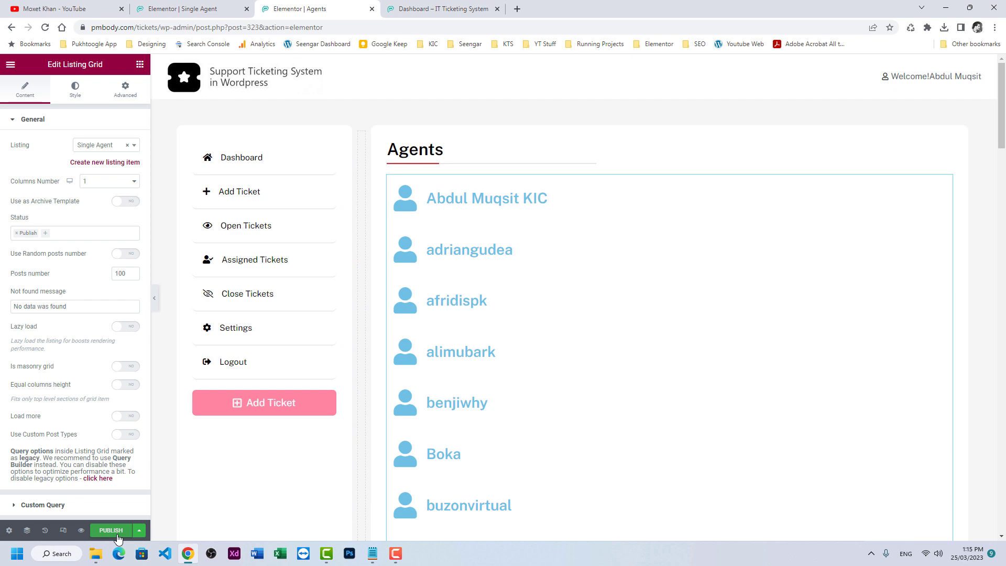
scroll(532, 389, "down", 4)
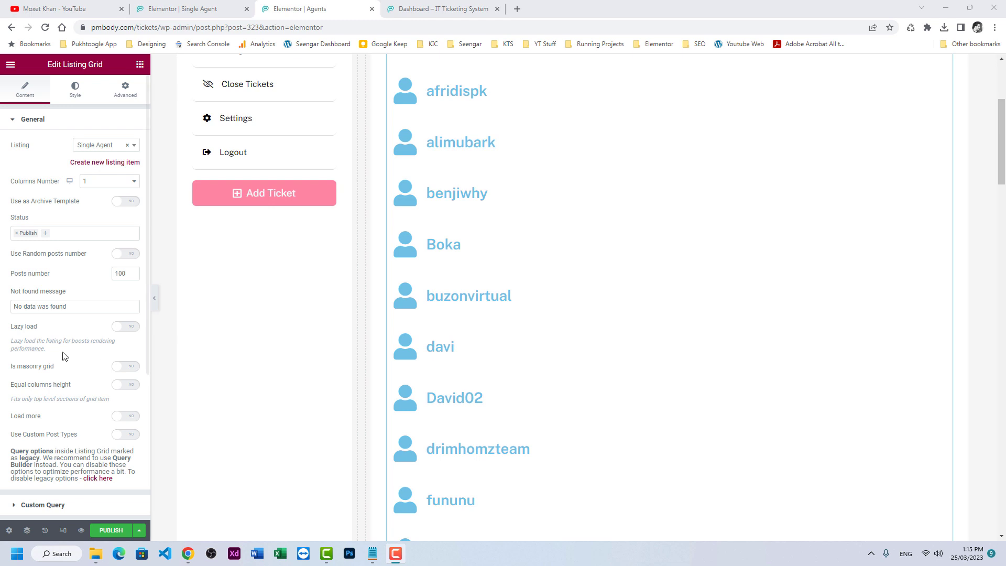
scroll(528, 299, "down", 5)
scroll(528, 299, "up", 7)
scroll(56, 324, "down", 3)
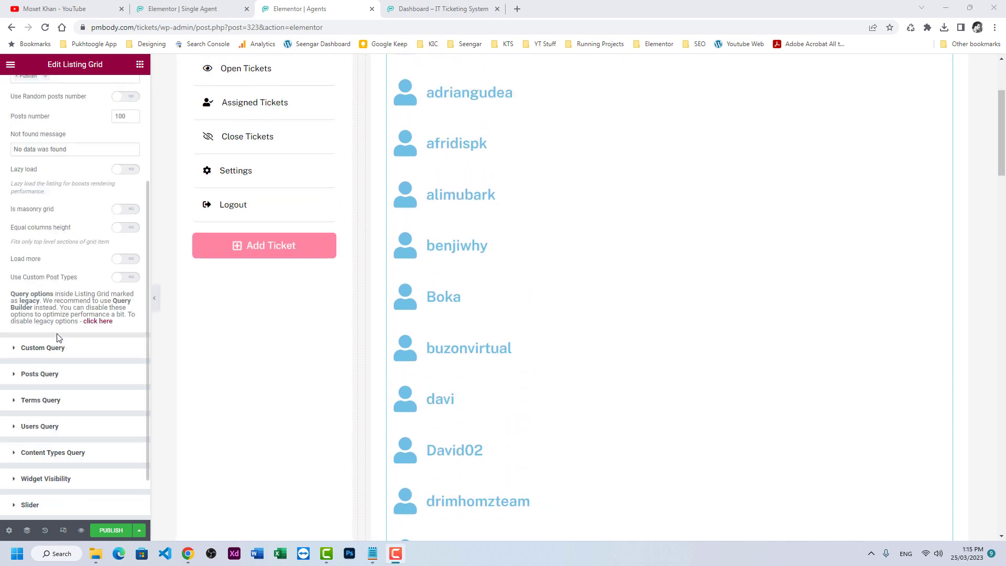
Enable Use Custom Query on the agents grid and select Agents Query
left_click(52, 356)
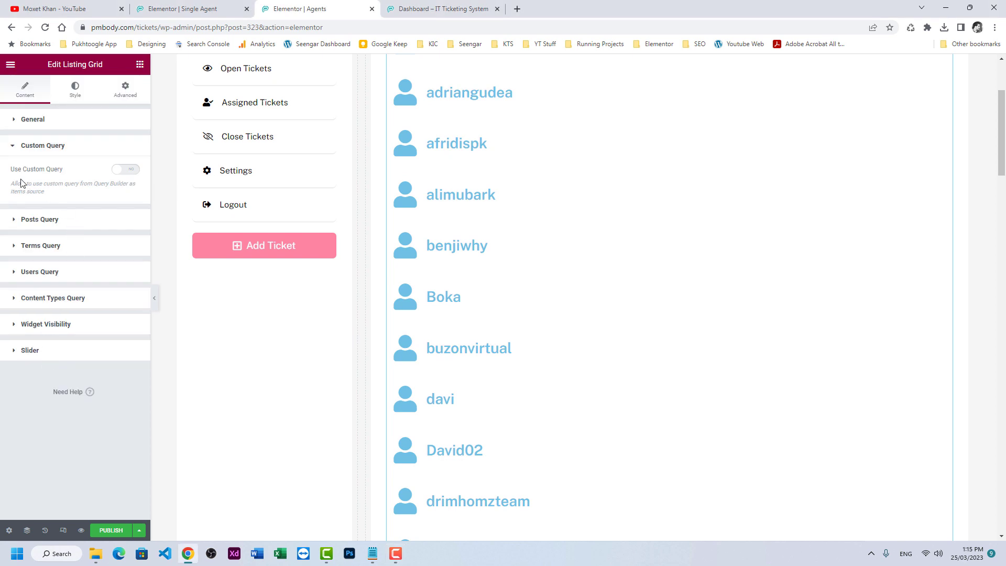
left_click(115, 170)
left_click(105, 211)
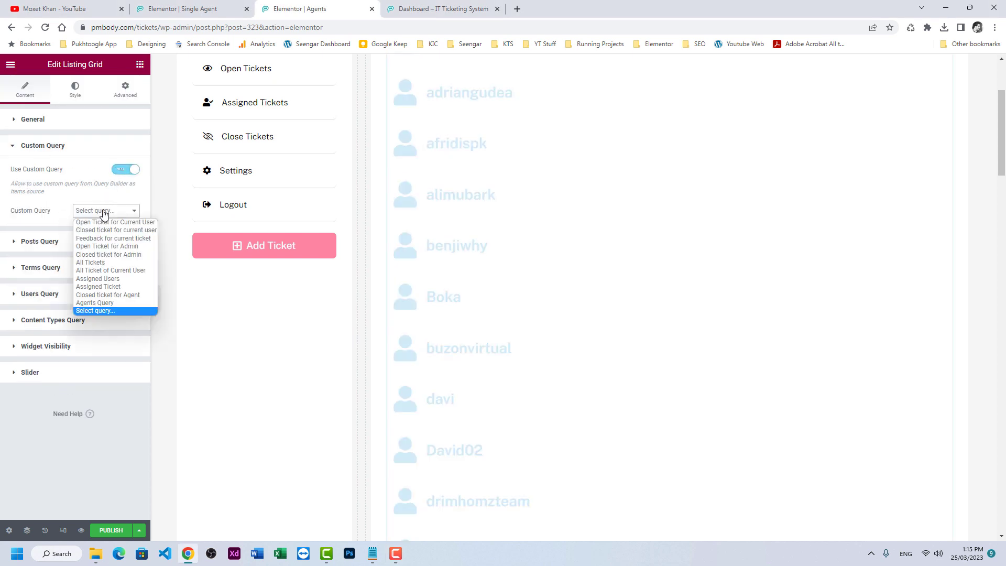
left_click(95, 303)
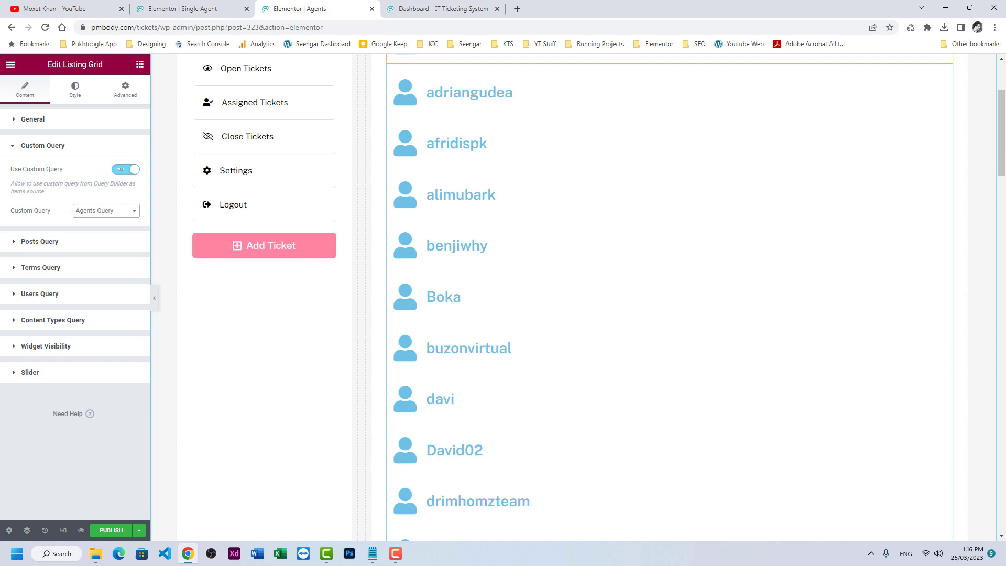
scroll(458, 294, "up", 3)
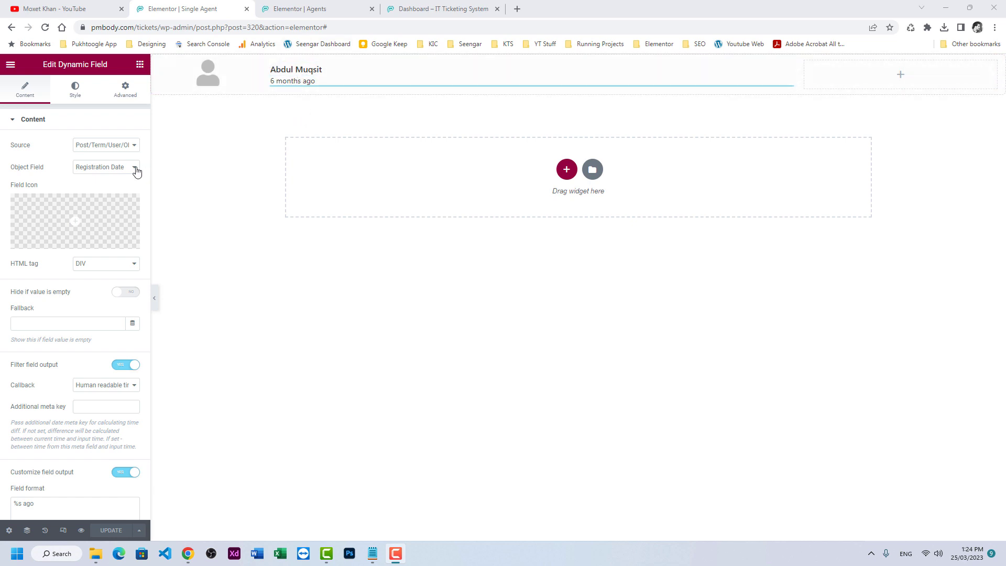
Inspect the agent name and registration date fields, then exit Elementor to the item's edit page
left_click(304, 72)
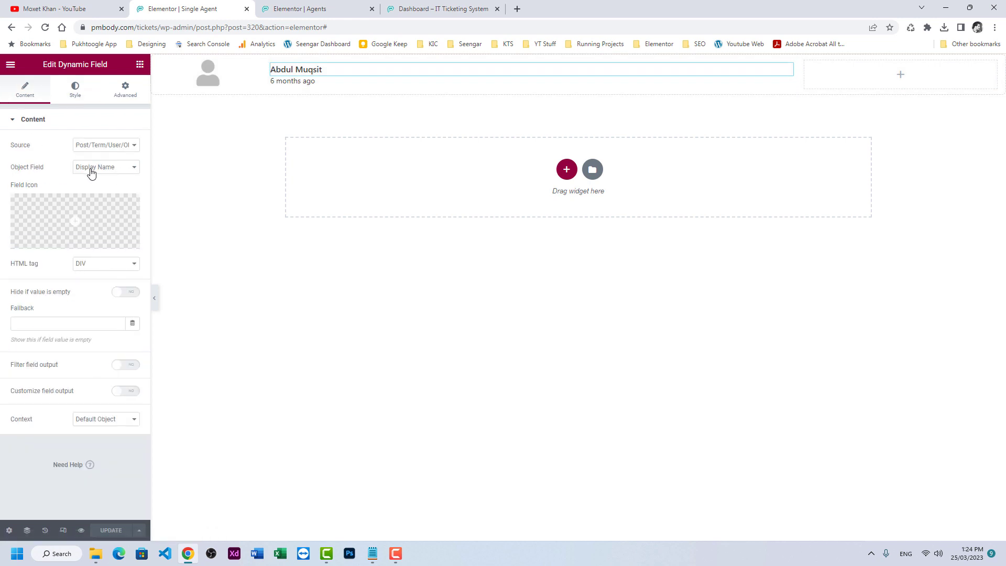
left_click(298, 79)
scroll(107, 296, "down", 2)
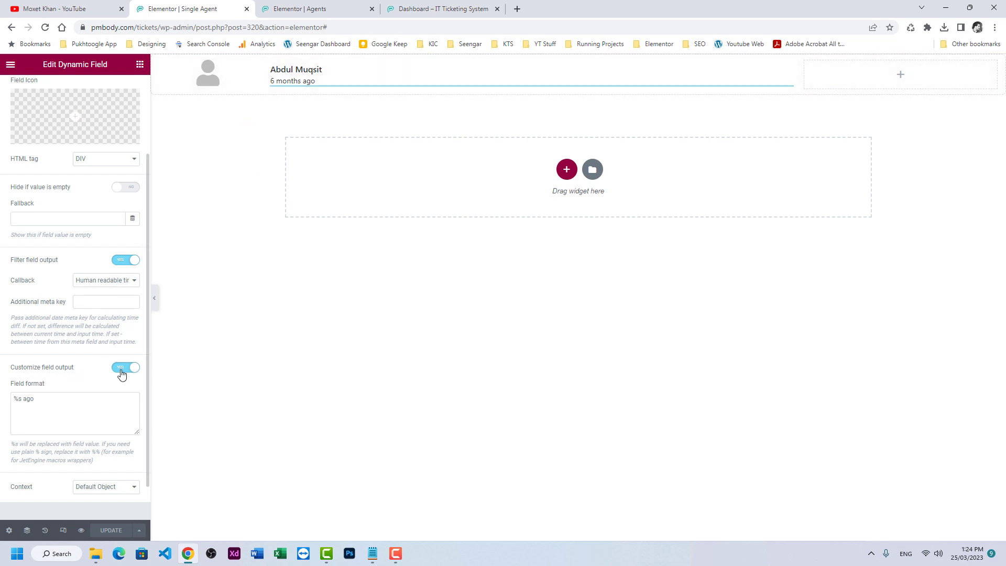
left_click(40, 400)
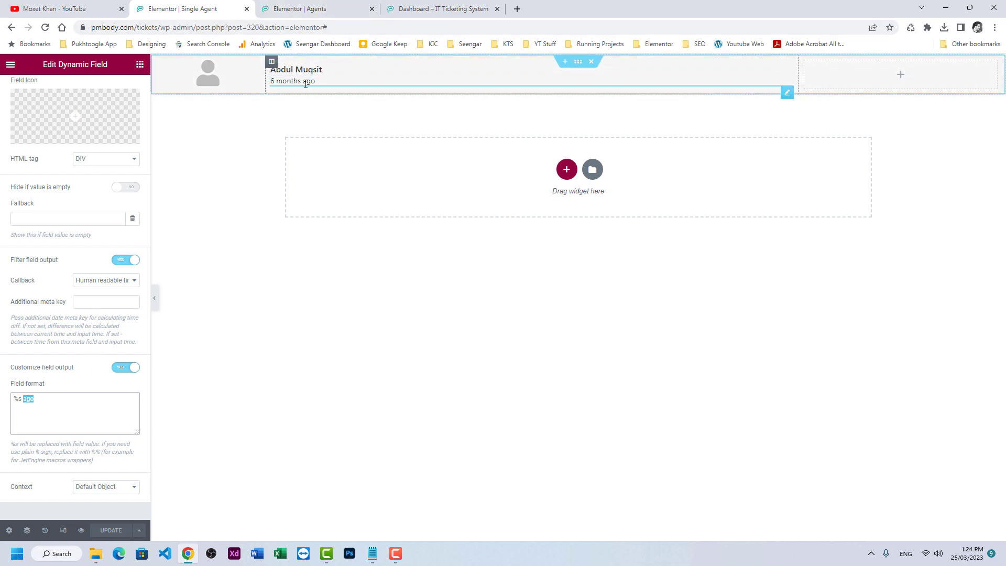
left_click(11, 64)
left_click(47, 274)
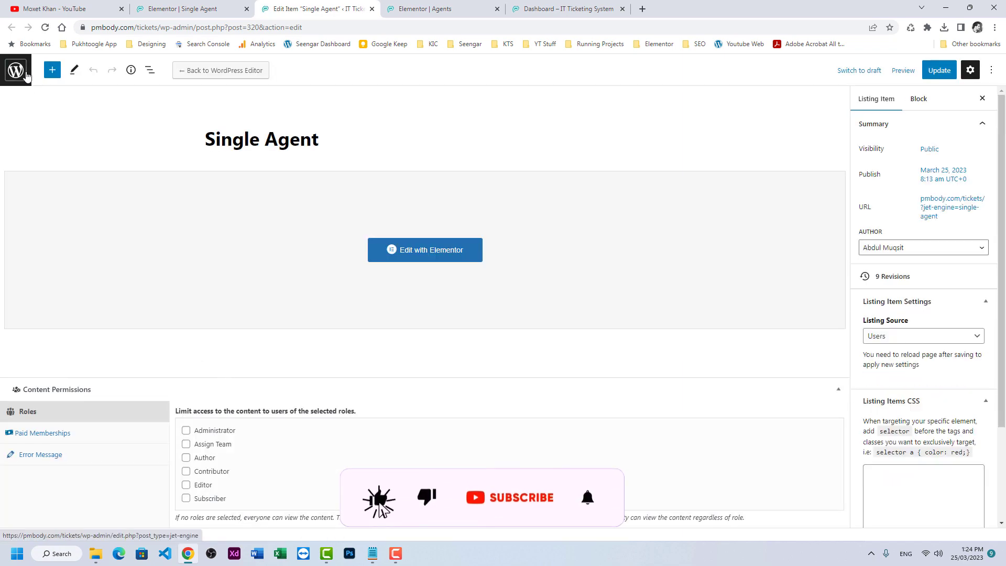
Return to the listing items list and open the Tickets list in a new tab
left_click(21, 70)
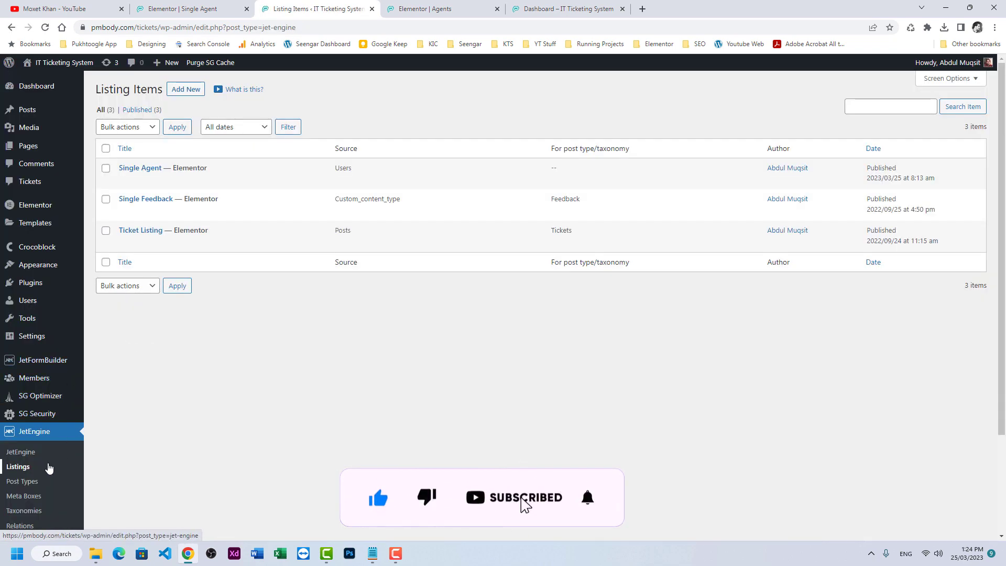
scroll(45, 469, "down", 3)
scroll(37, 357, "up", 3)
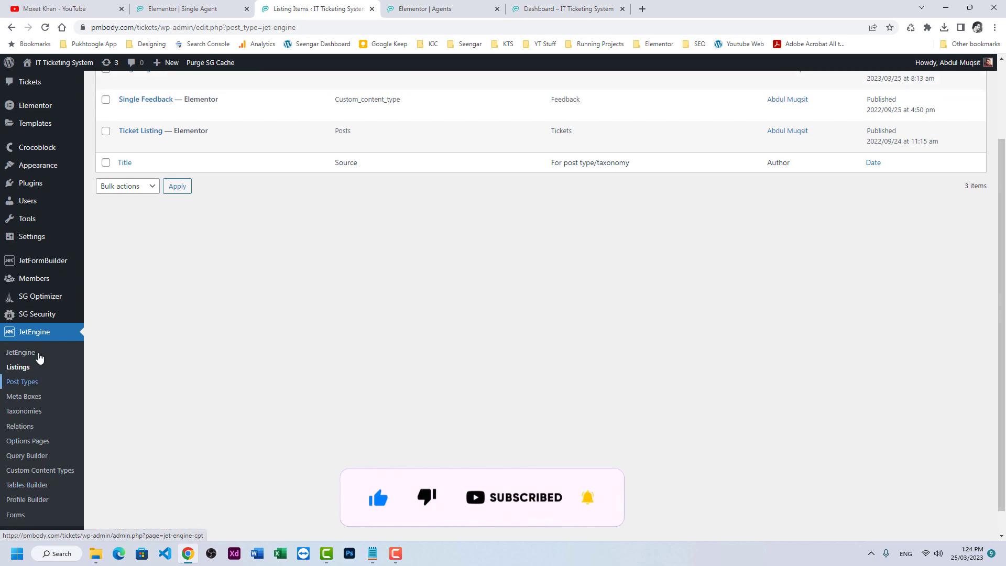
middle_click(37, 184)
key("ctrl+Tab")
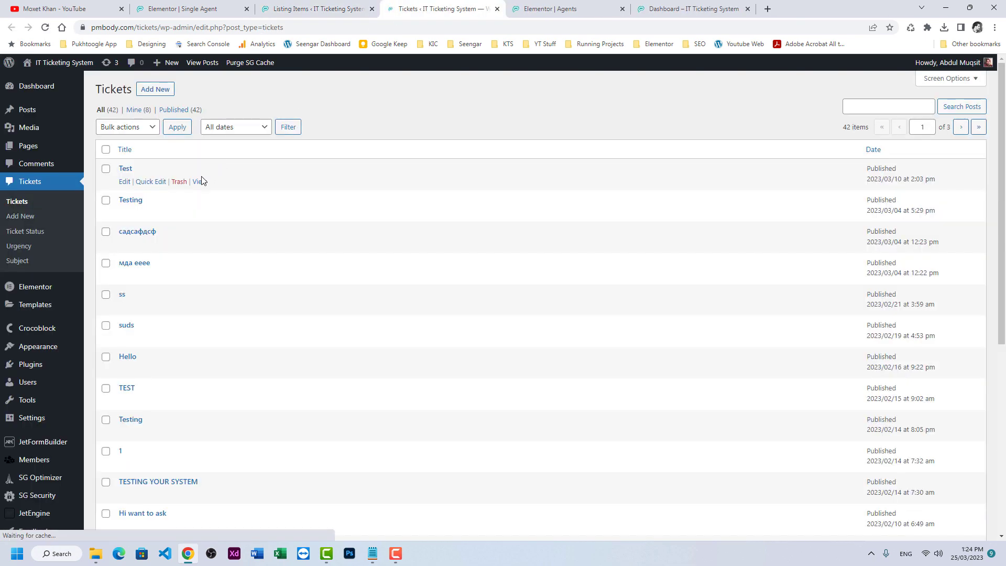
Copy the Test ticket's assigned_user field name, then go back to the Listing Items tab
double_click(128, 187)
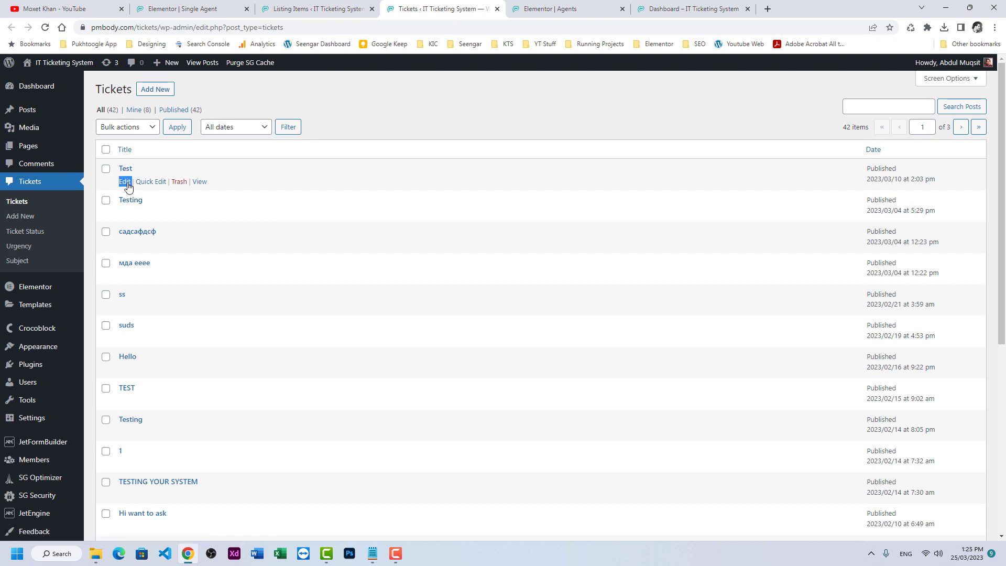
left_click(204, 339)
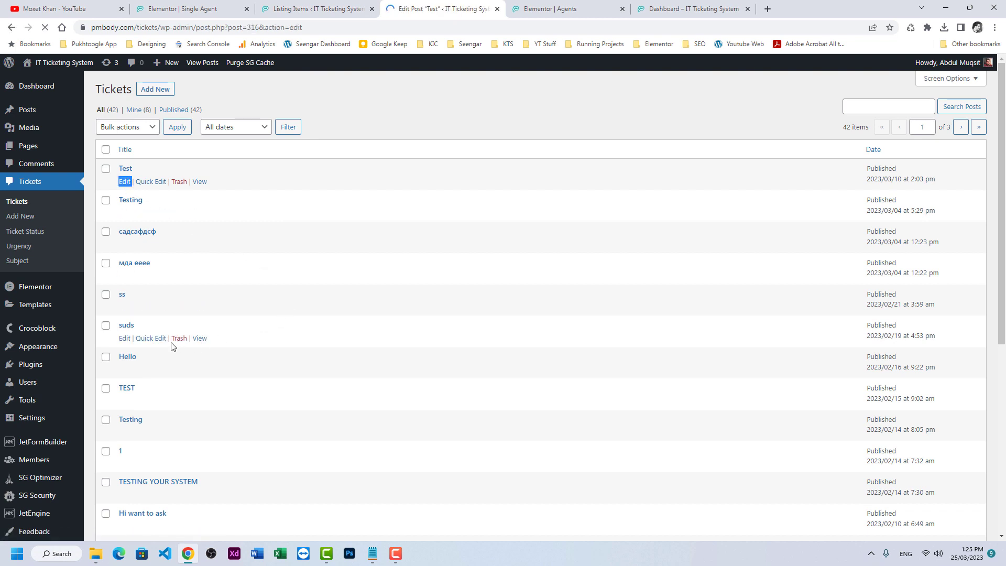
scroll(131, 350, "down", 4)
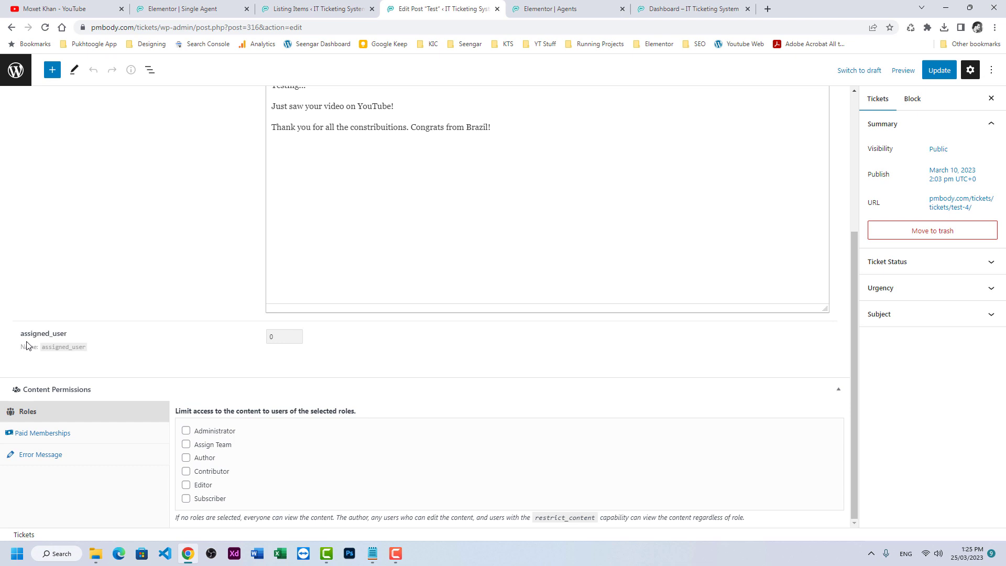
right_click(76, 348)
left_click(97, 359)
left_click(279, 336)
left_click(266, 6)
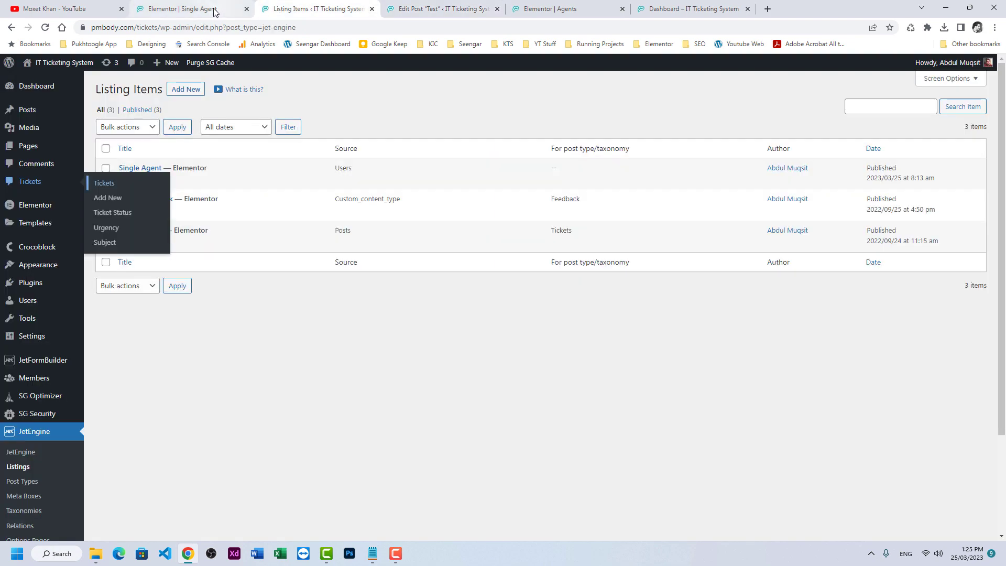
scroll(83, 454, "down", 2)
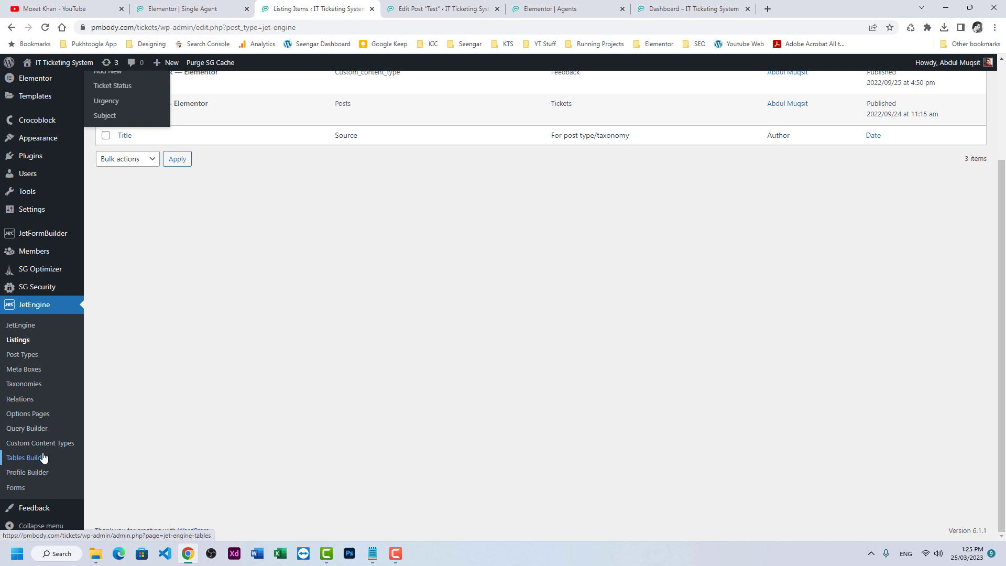
Start a new query named Assigned Tickets on the Tickets post type, with live preview on
left_click(36, 429)
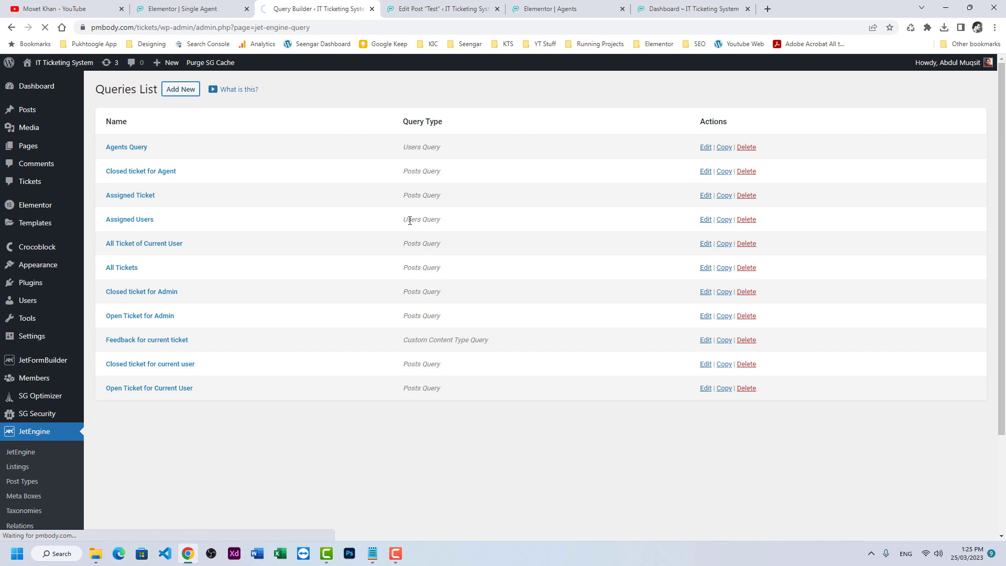
left_click(577, 159)
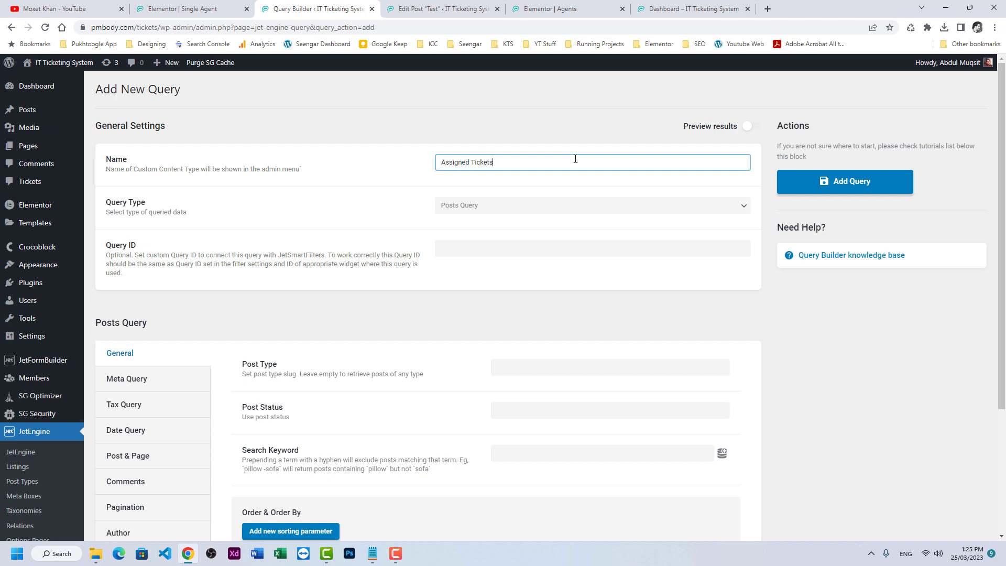
left_click(754, 126)
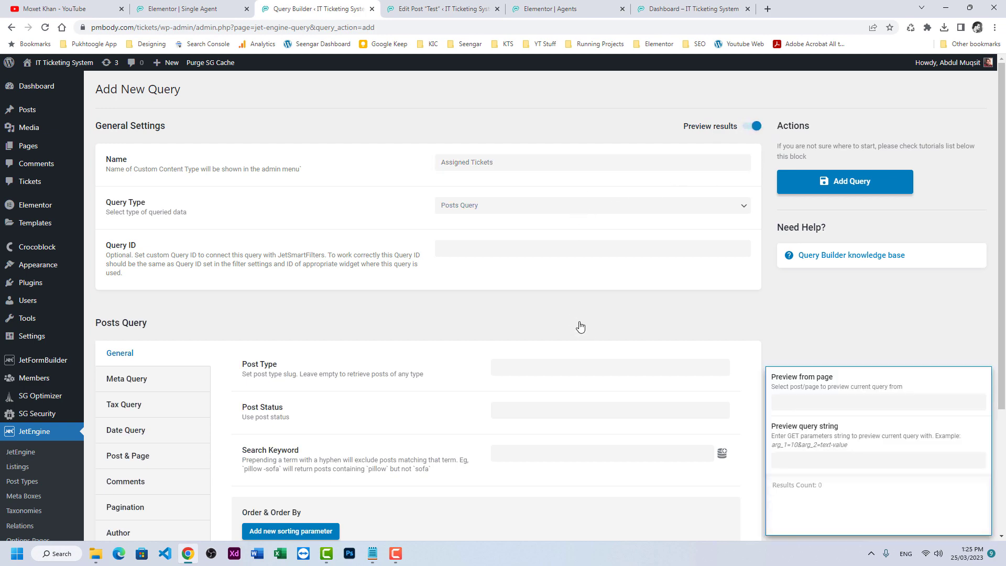
left_click(551, 367)
scroll(553, 419, "down", 3)
left_click(538, 469)
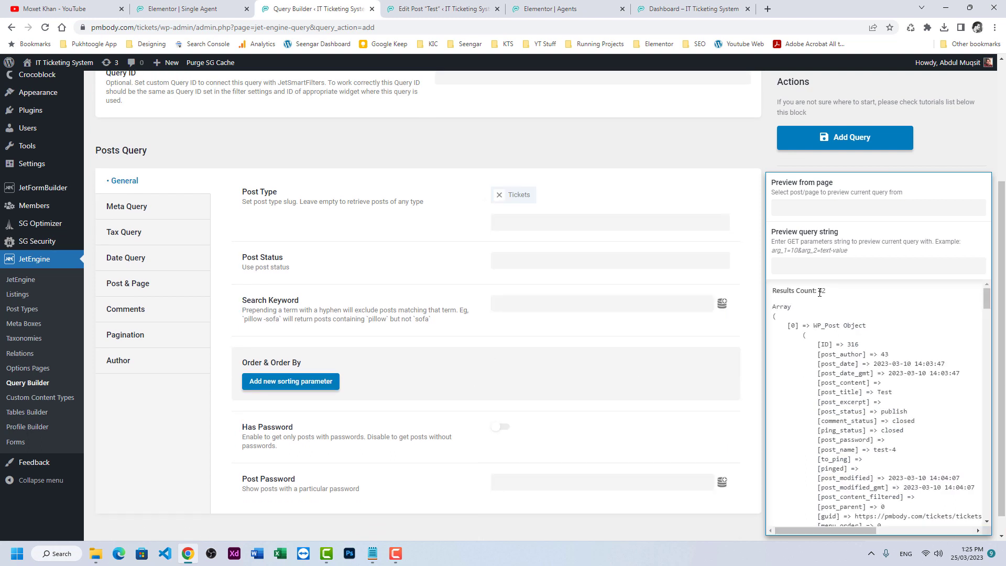
Add a meta clause comparing the assigned_user field with Equal (=)
left_click(131, 212)
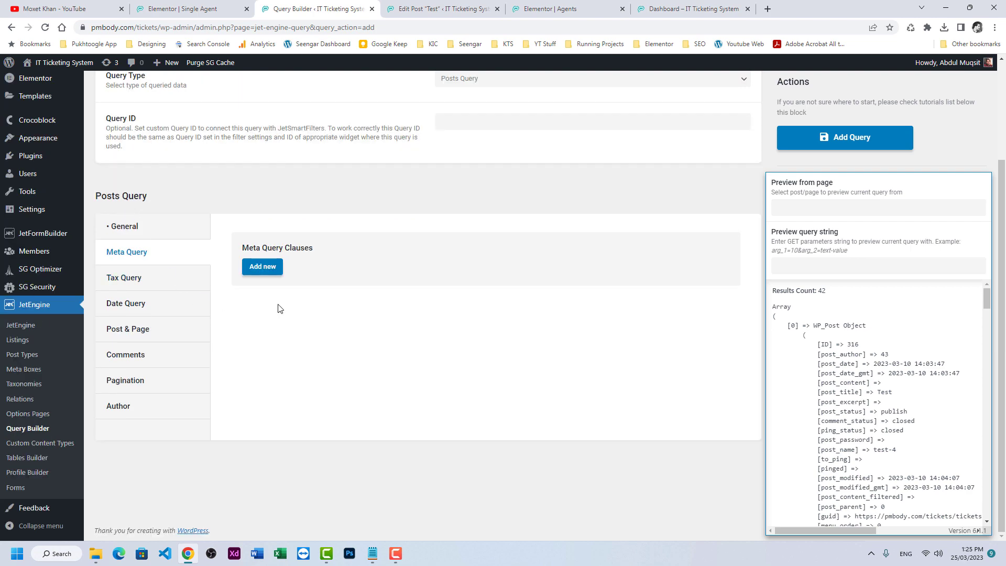
left_click(264, 267)
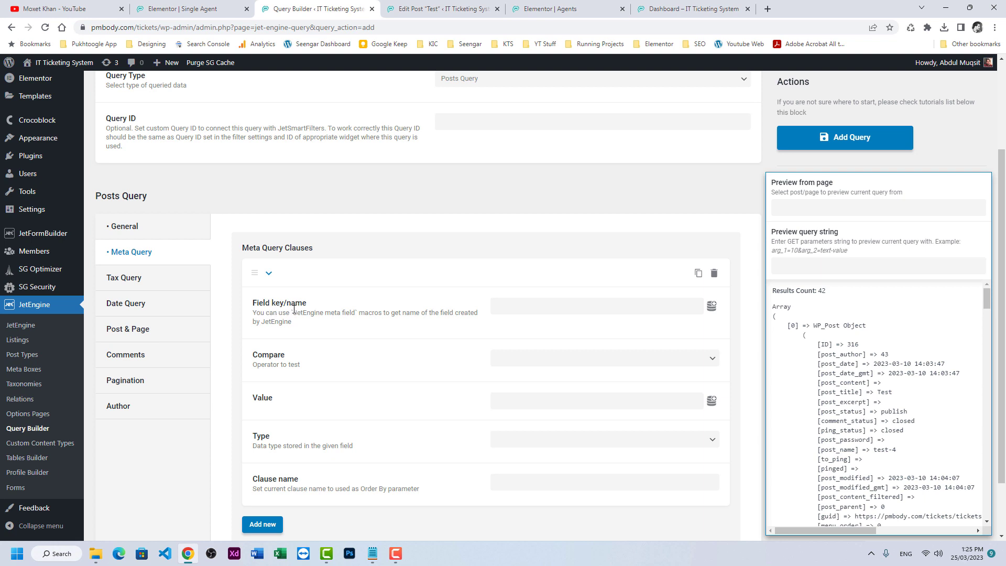
left_click(532, 312)
type("assigned_user")
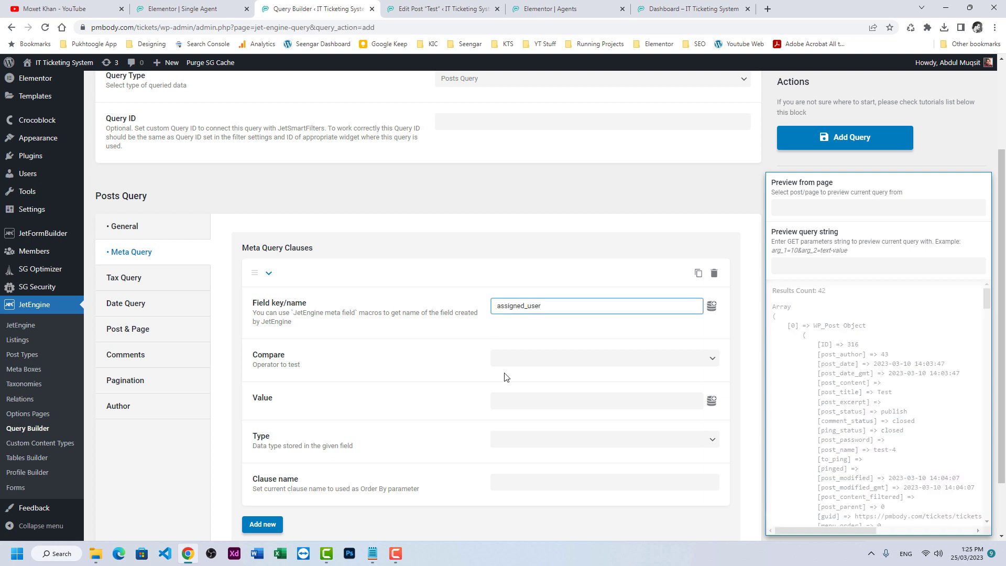
left_click(514, 361)
left_click(513, 371)
scroll(416, 366, "down", 1)
Replace the clause's test value 24 with the Current ID macro
left_click(545, 330)
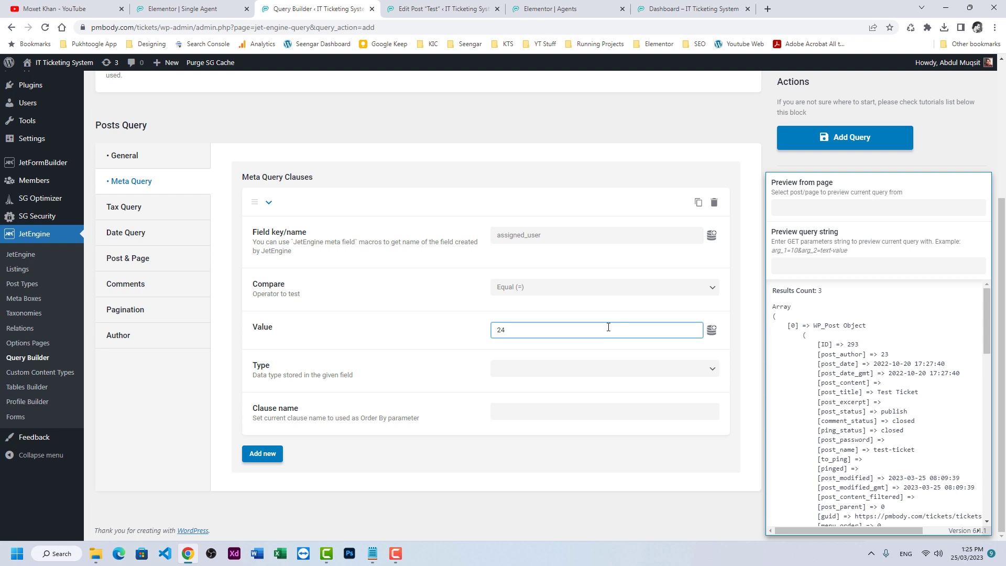
double_click(822, 291)
left_click_drag(615, 338, 362, 351)
key("BackSpace")
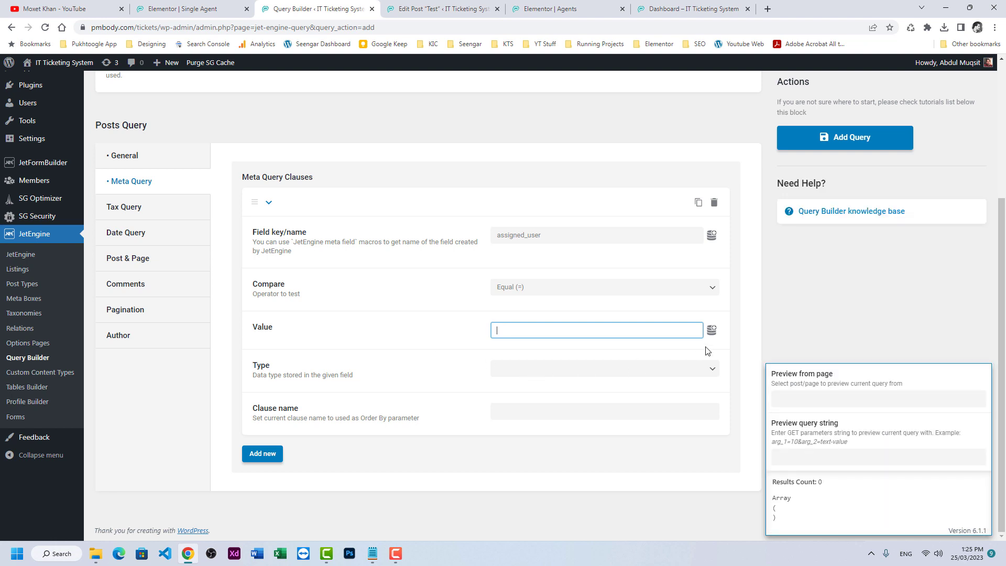
left_click(713, 331)
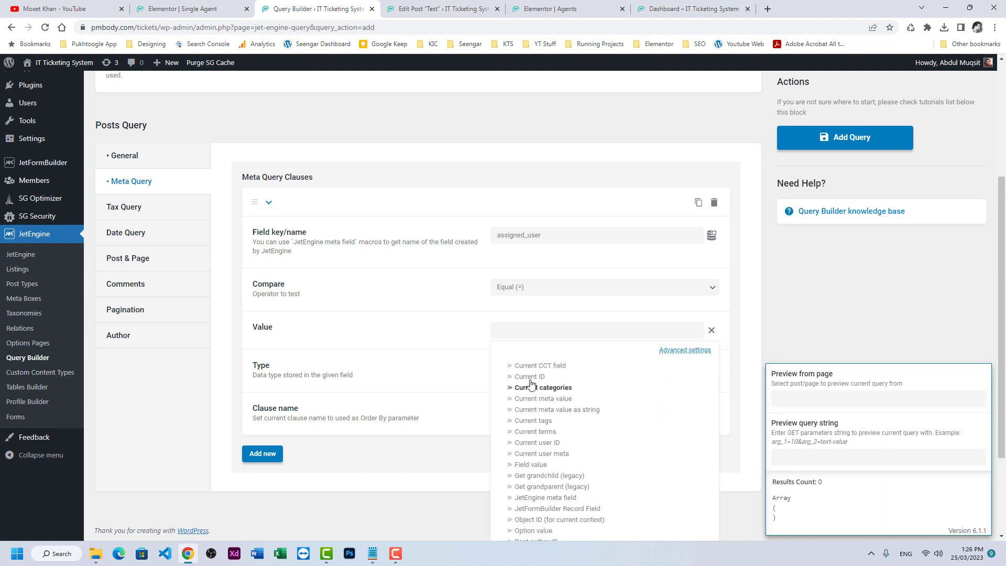
left_click(526, 378)
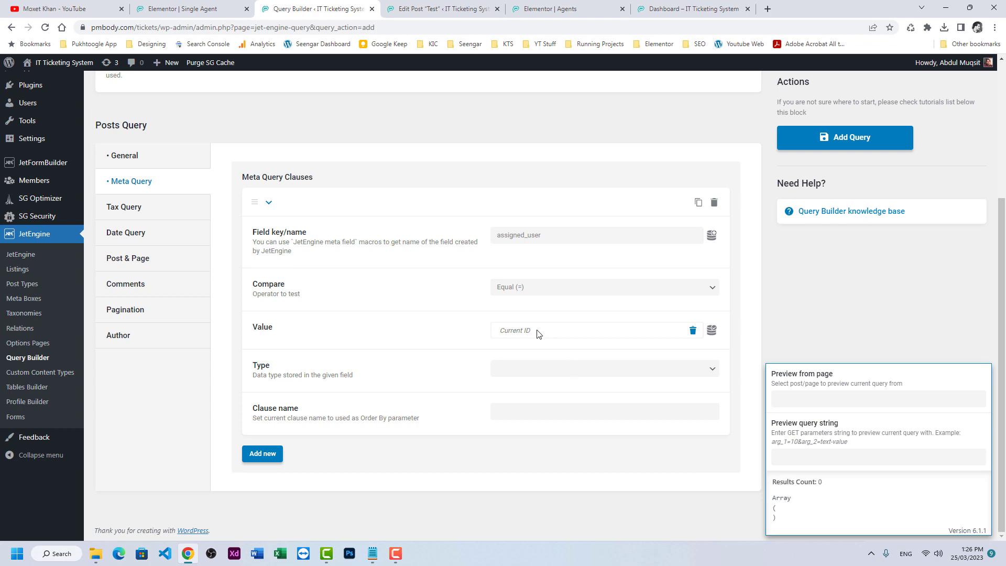
left_click(159, 7)
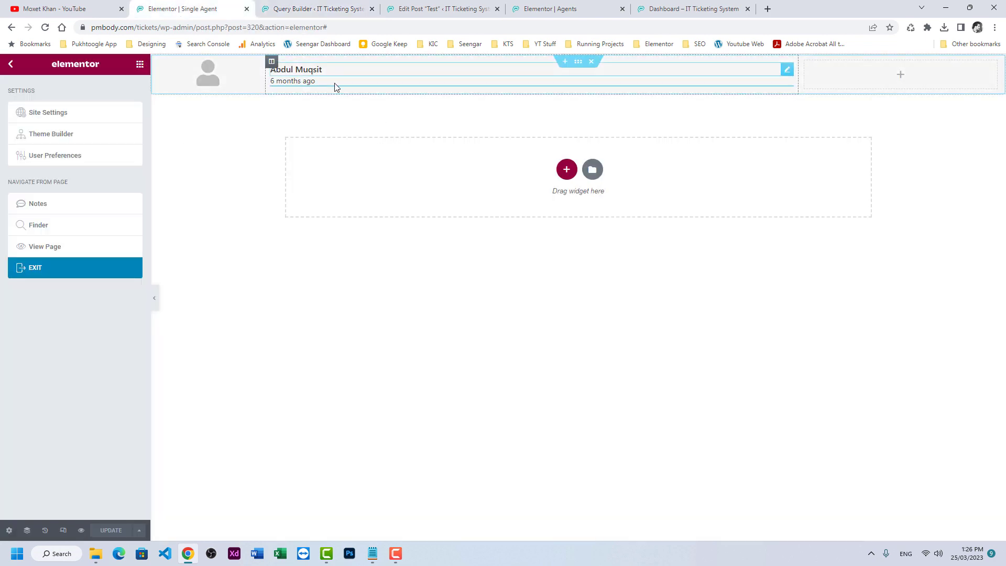
Save the Assigned Tickets query and reload the Single Agent template editor
left_click(302, 4)
left_click(860, 143)
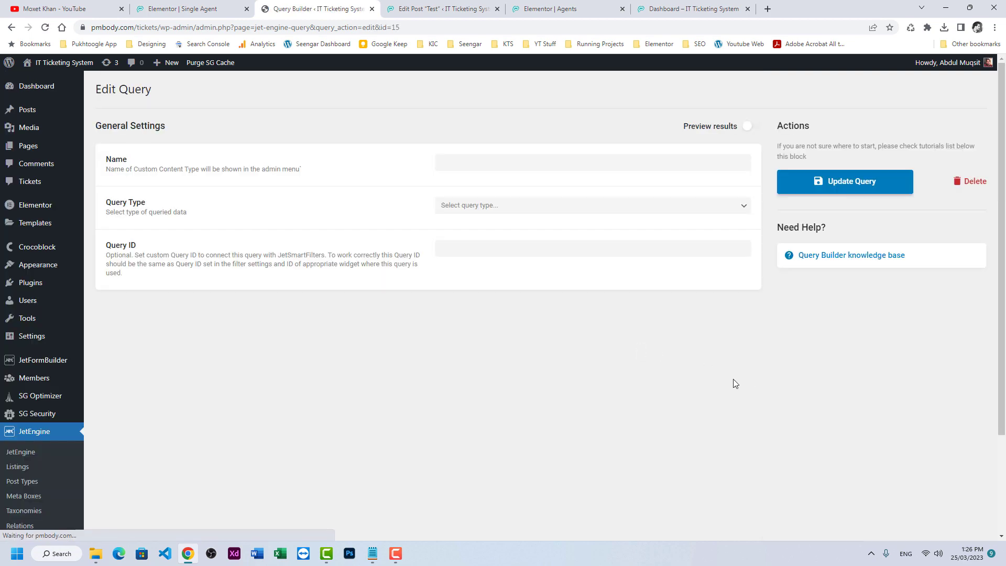
left_click(193, 11)
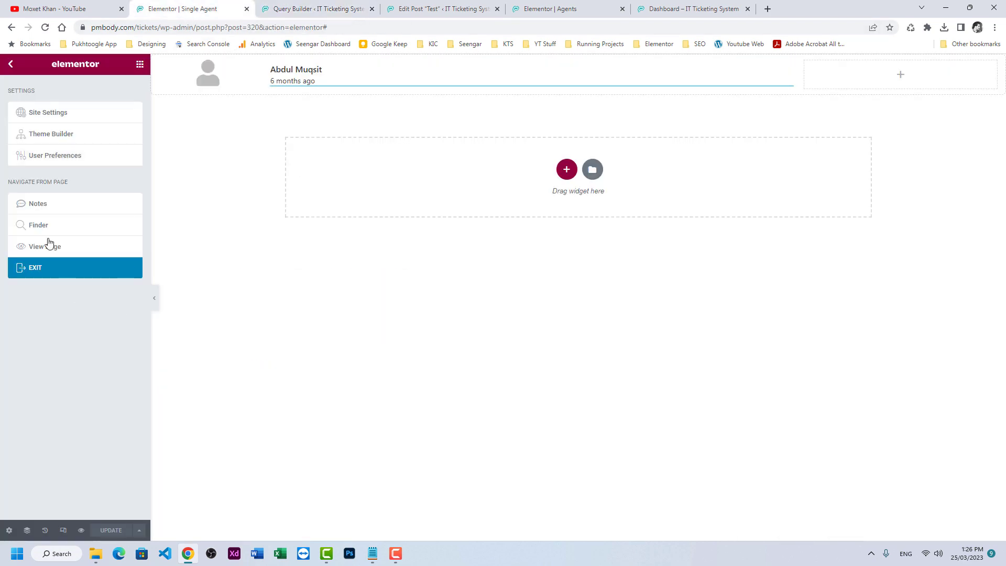
left_click(46, 28)
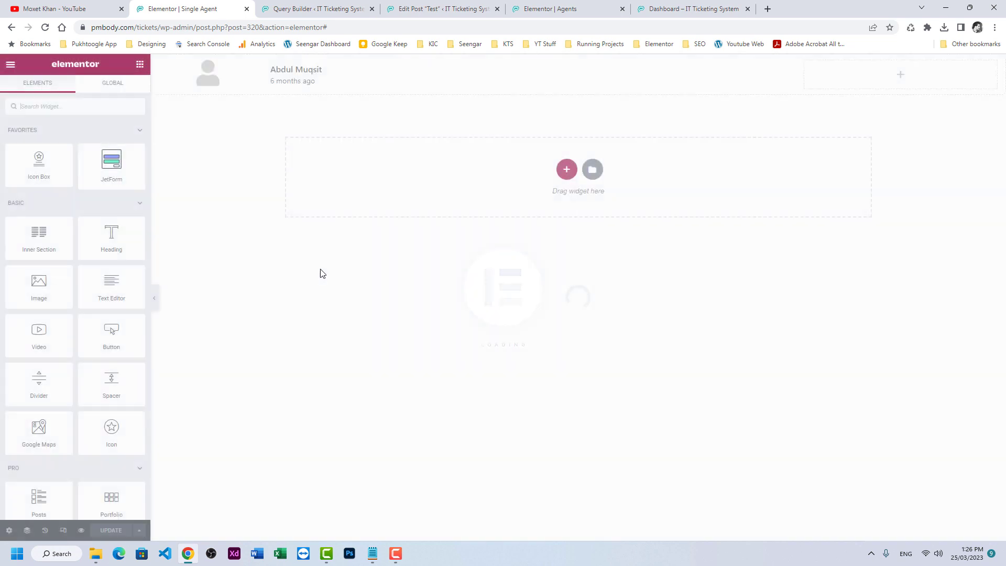
Add a top-right heading showing the Query Results Count of Assigned Tickets, then update the template
left_click_drag(101, 241, 860, 82)
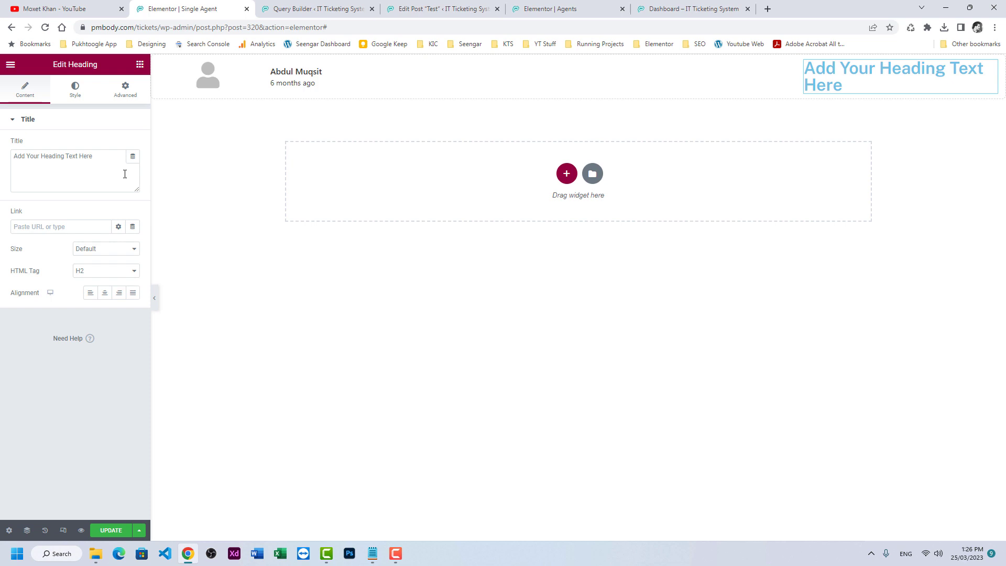
left_click(133, 156)
scroll(98, 268, "down", 5)
scroll(100, 271, "down", 2)
left_click(64, 314)
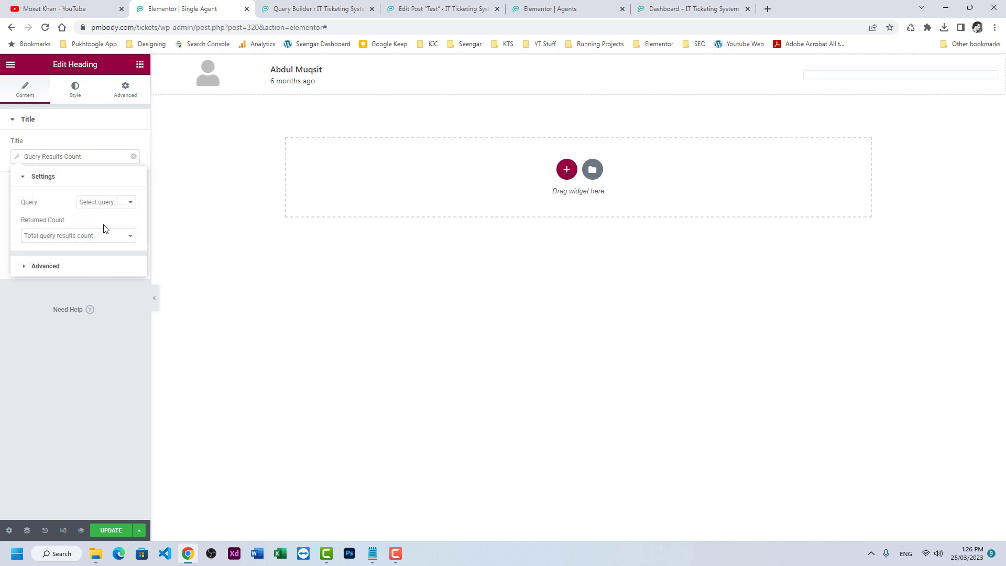
left_click(108, 202)
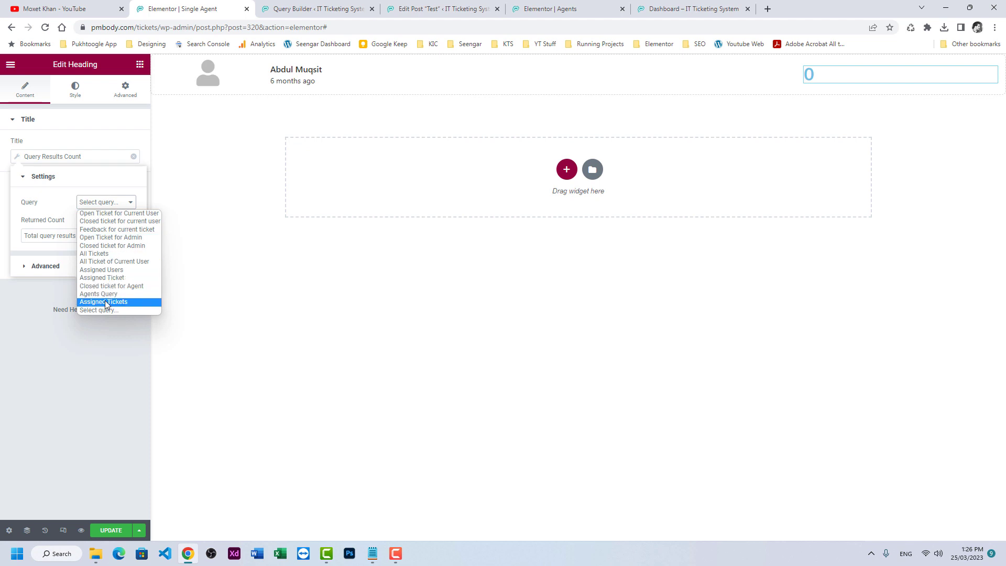
left_click(105, 302)
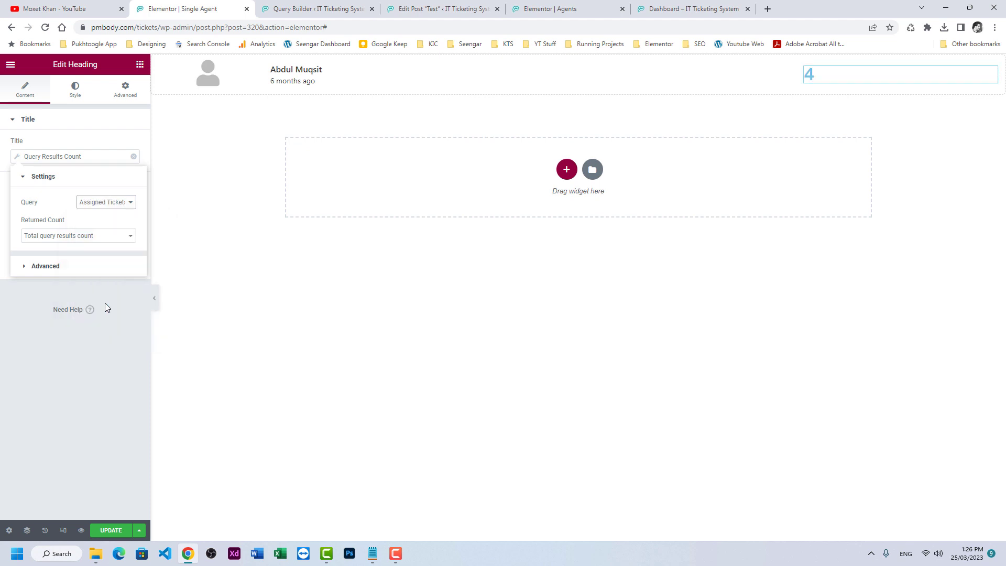
left_click(100, 533)
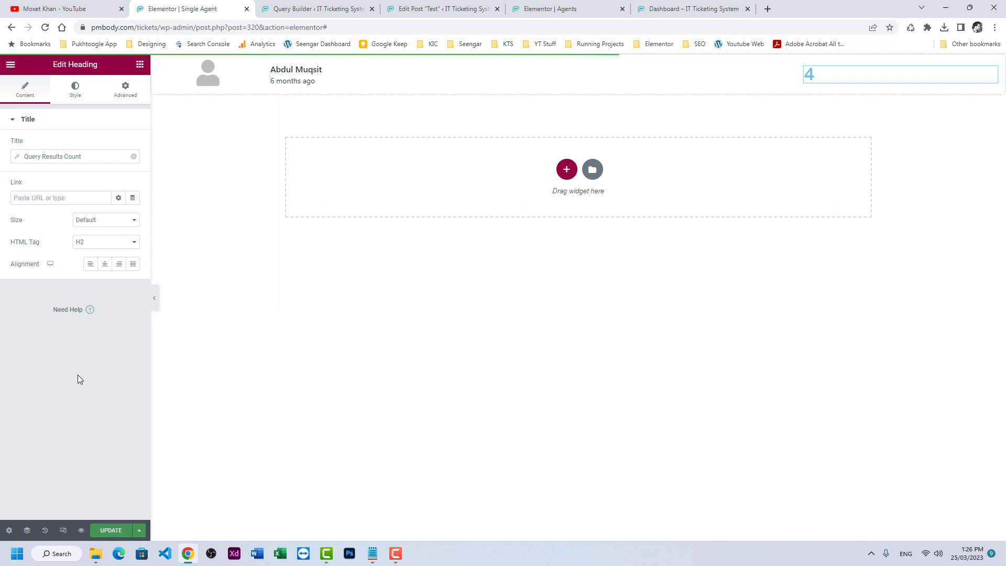
left_click(550, 9)
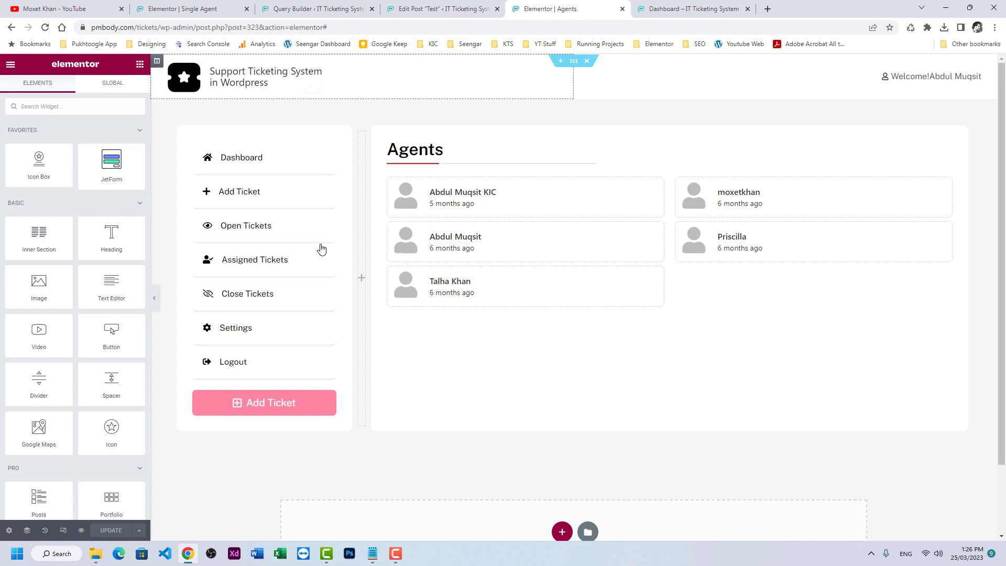
Reload the Agents page so the agent cards show counts 3, 4, 0, 0, 0
key("F5")
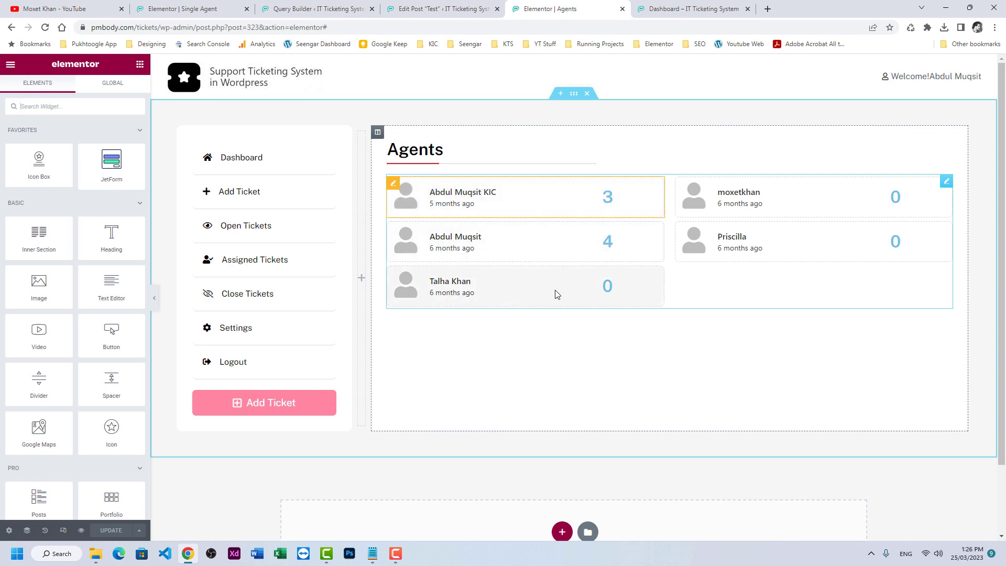
Add 'Assigned Tickets' as Before text on the count's dynamic tag
left_click(200, 11)
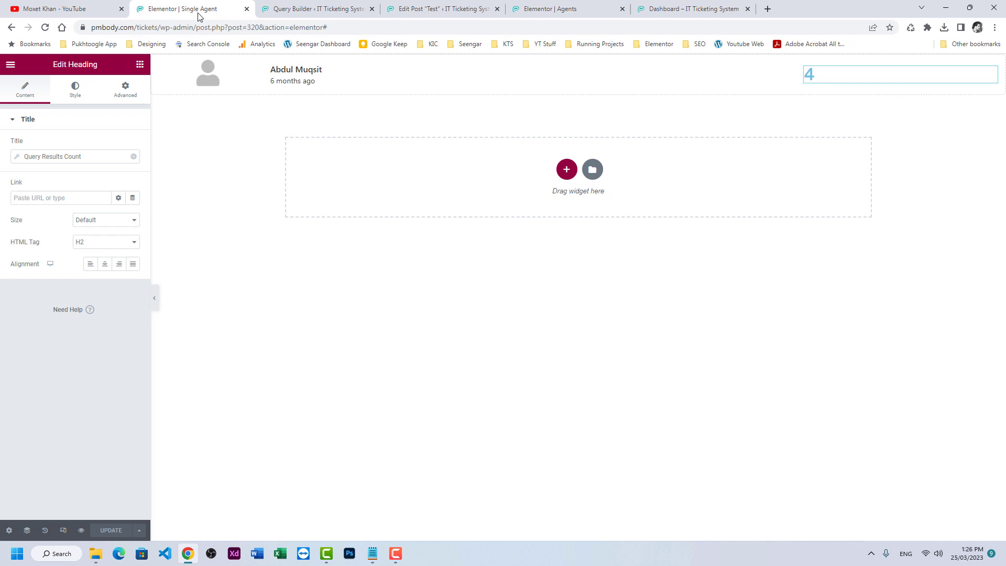
left_click(61, 162)
left_click(67, 266)
left_click(84, 228)
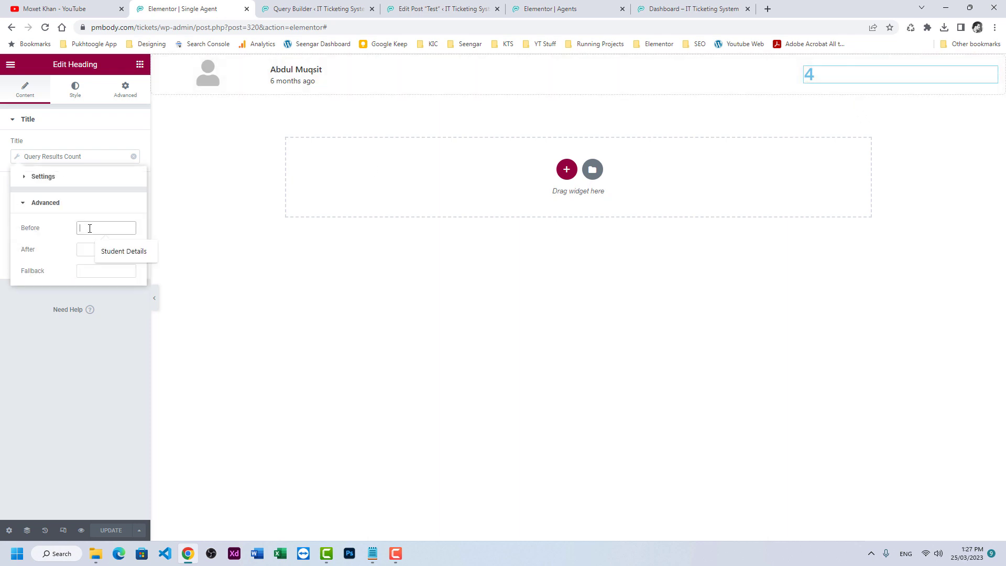
type("Assigned Tickets :")
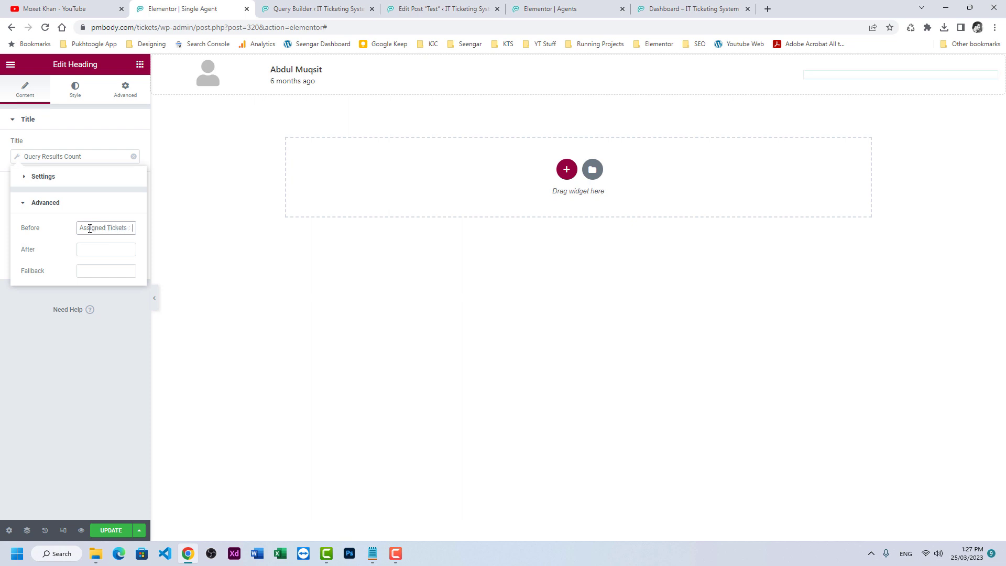
Centre the heading and set its HTML tag to div
left_click(77, 92)
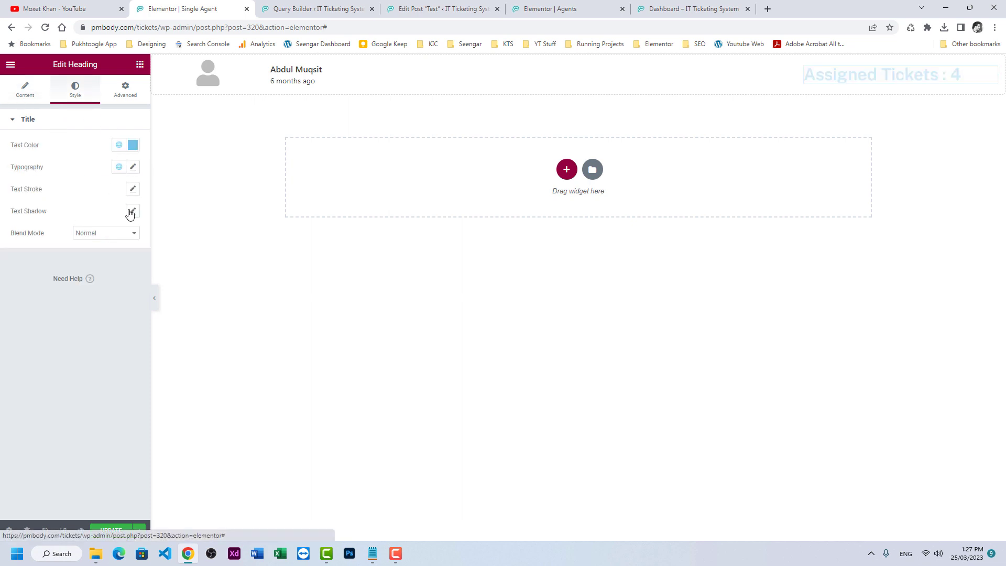
left_click(39, 100)
left_click(104, 265)
left_click(92, 243)
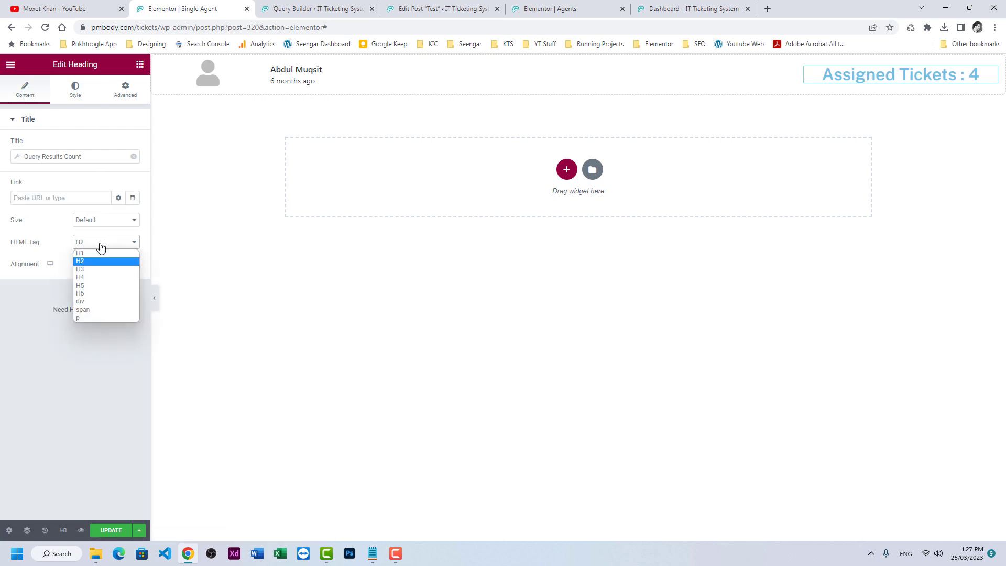
left_click(103, 290)
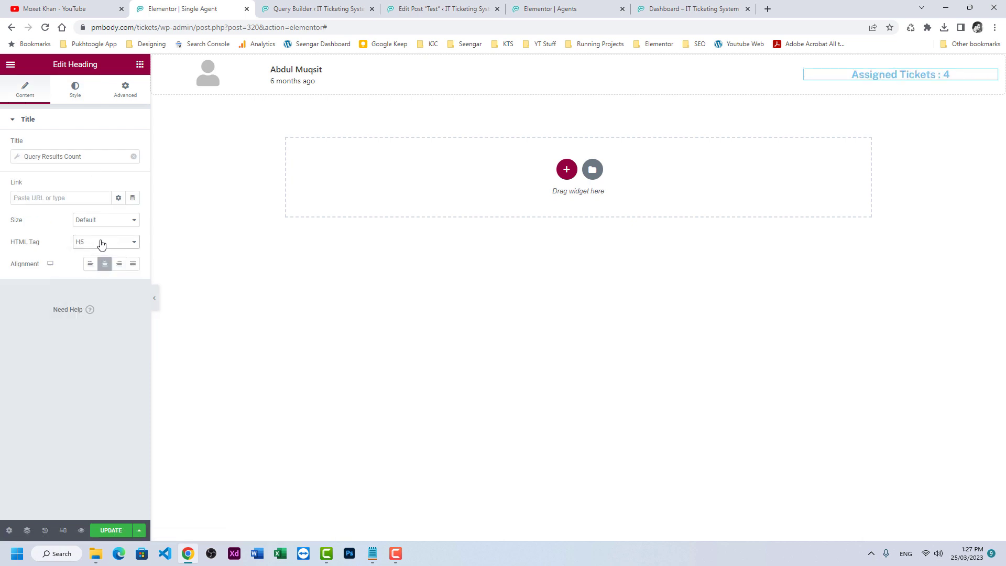
left_click(102, 244)
left_click(97, 303)
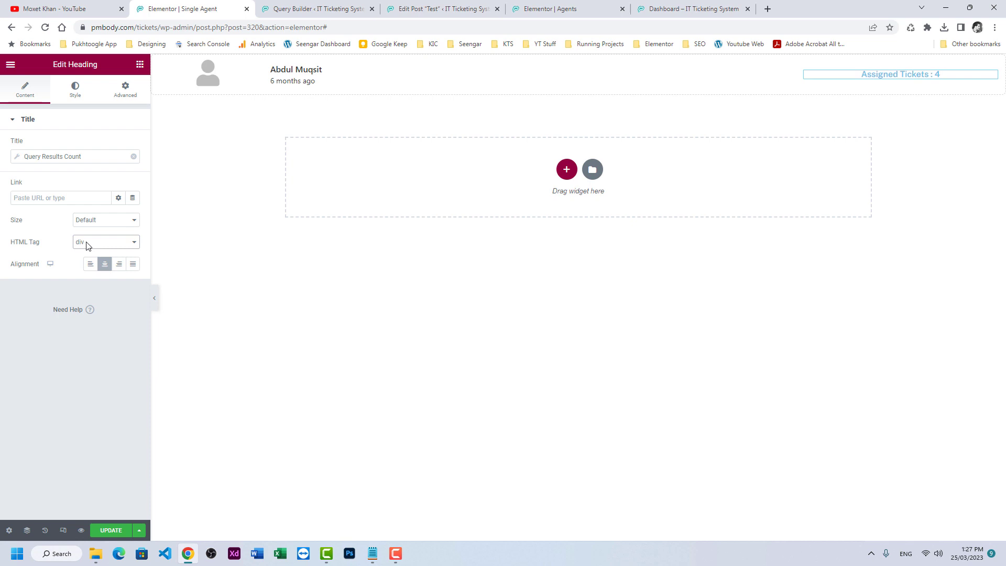
Colour the heading text with the red global colour and save the template
left_click(75, 88)
left_click(132, 146)
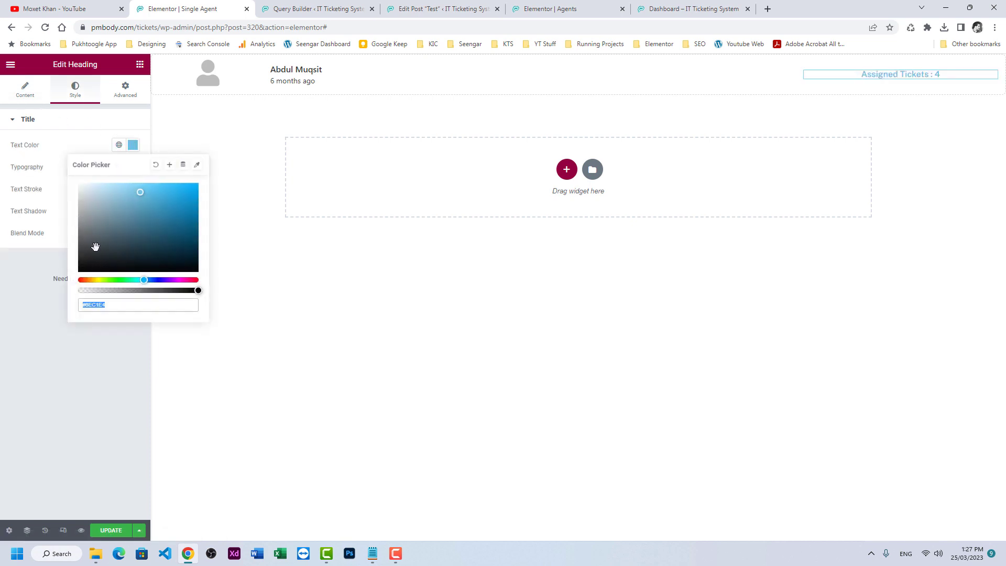
left_click(116, 146)
left_click(69, 310)
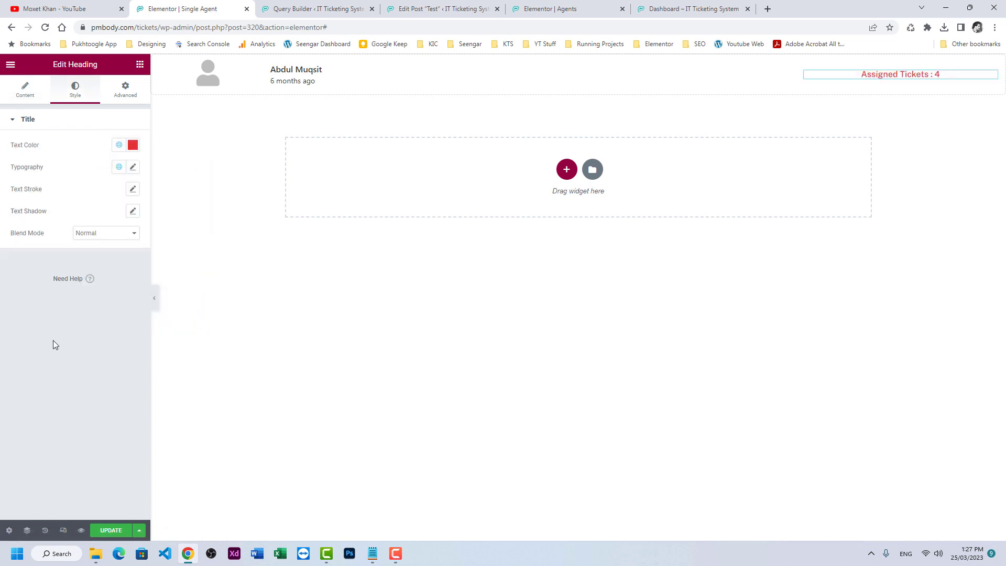
left_click(110, 530)
mouse_move(538, 11)
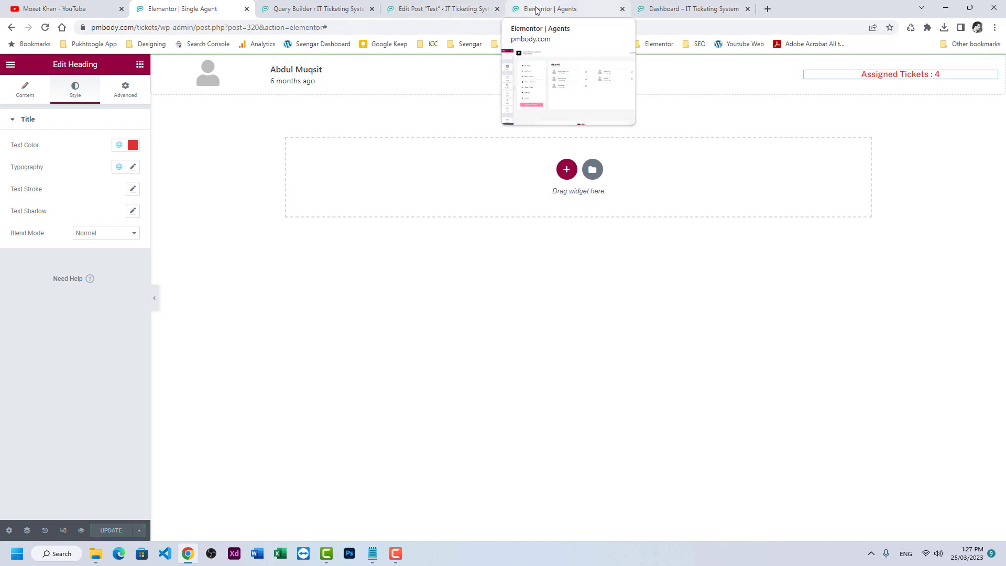
Check the Agents page and dashboard, then open JetEngine's Profile Builder in WordPress admin
left_click(537, 11)
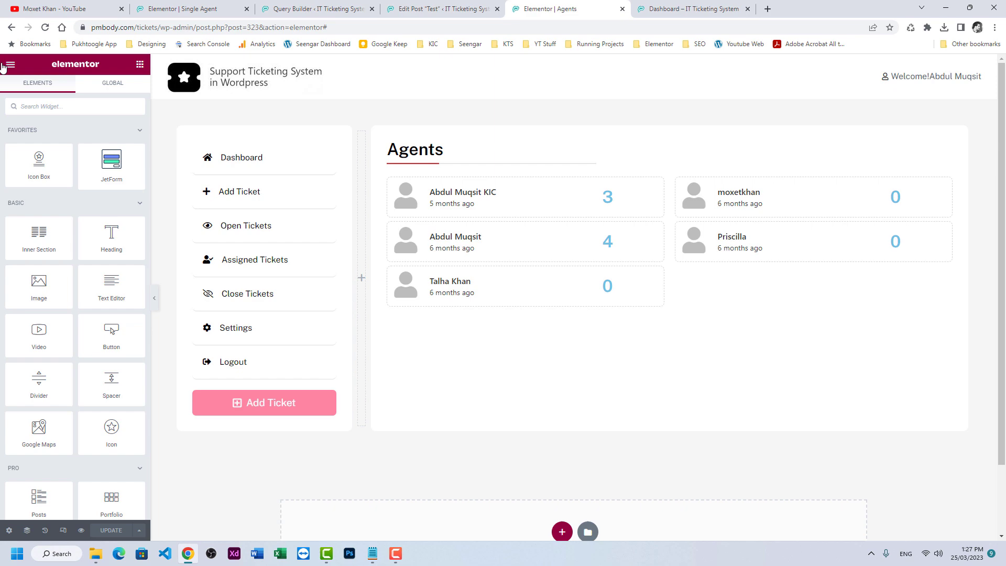
left_click(676, 9)
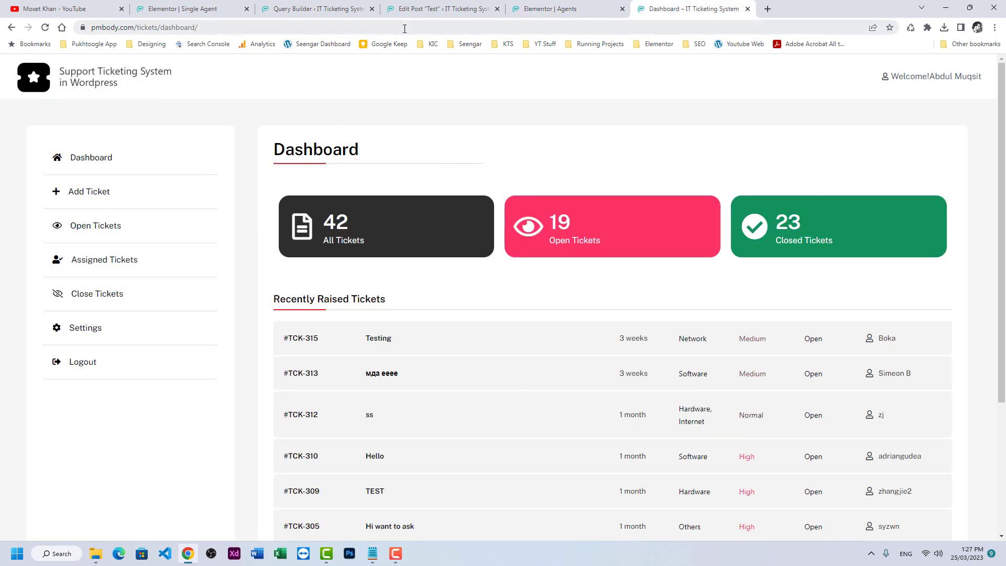
left_click(425, 9)
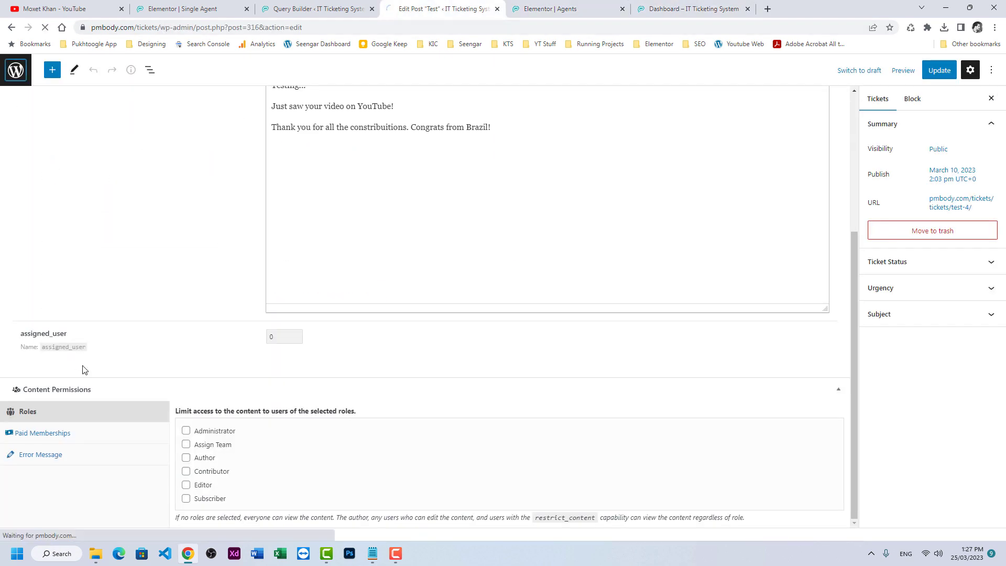
scroll(42, 514, "down", 3)
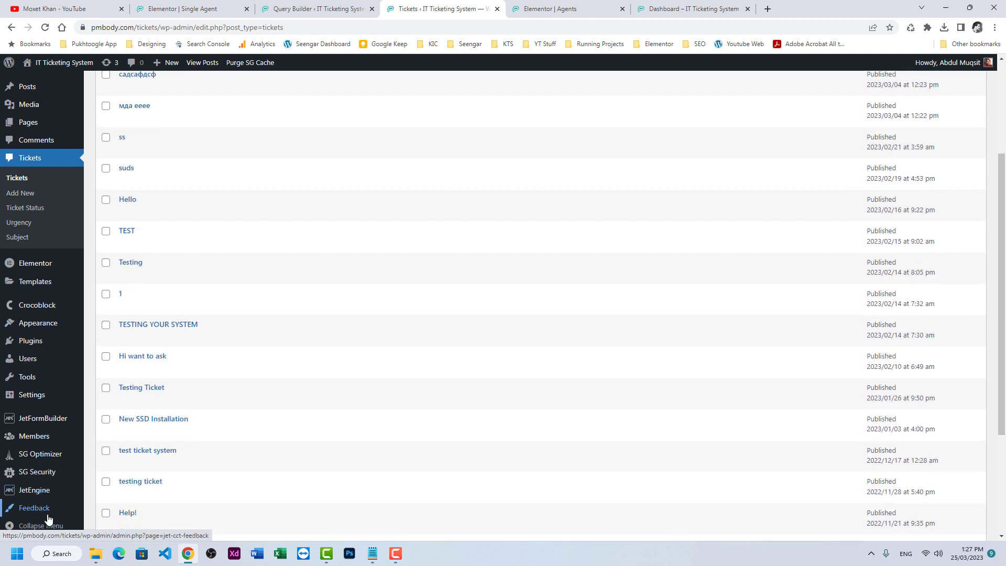
mouse_move(34, 490)
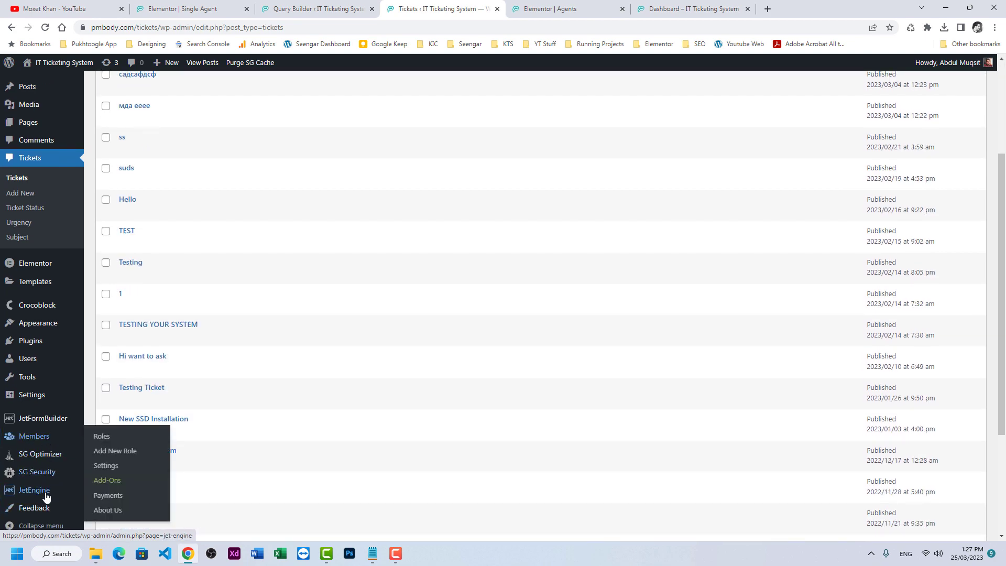
left_click(110, 497)
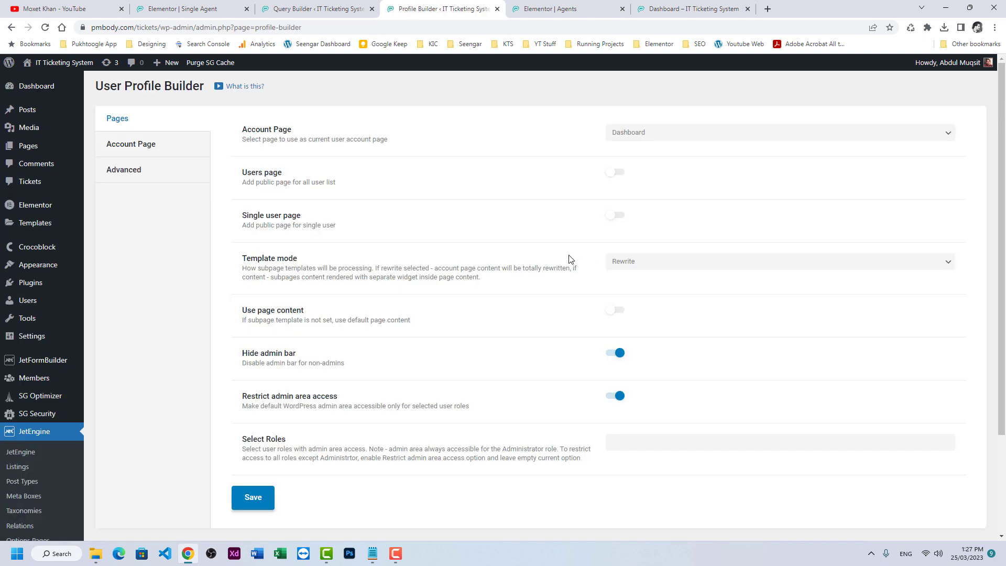
Discard an empty new subpage and duplicate the Assigned Tickets subpage instead
left_click(139, 152)
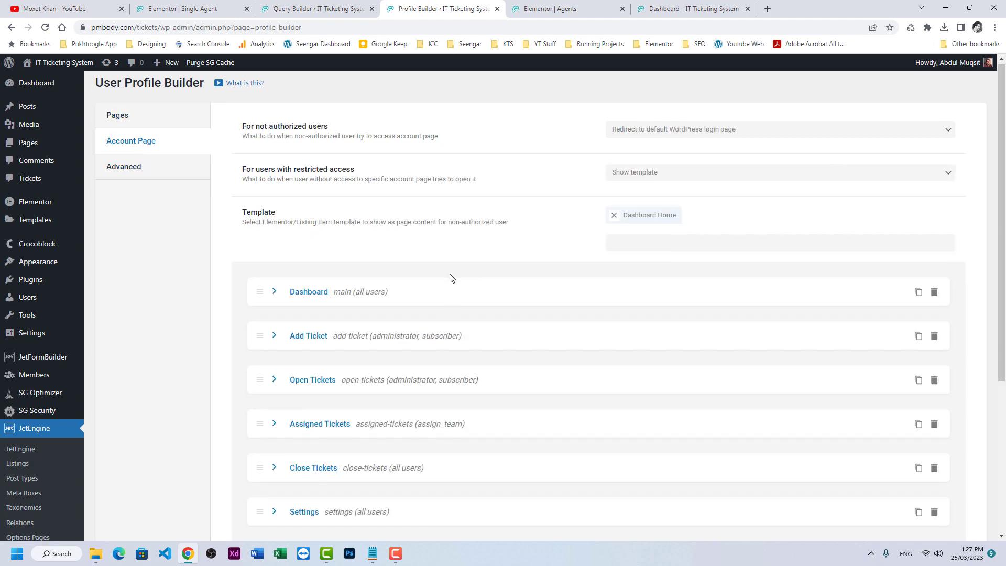
scroll(344, 339, "down", 4)
left_click(309, 436)
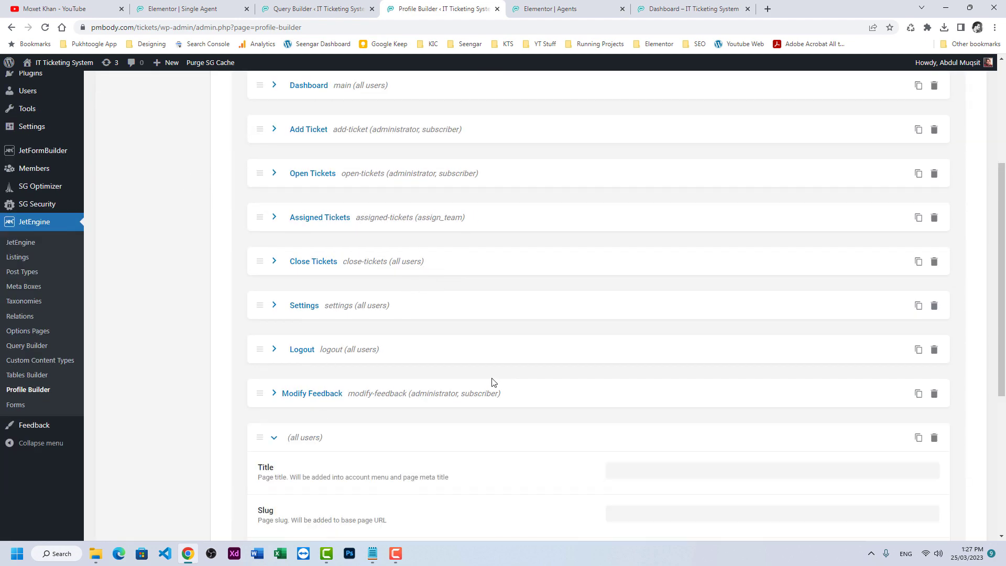
left_click(934, 439)
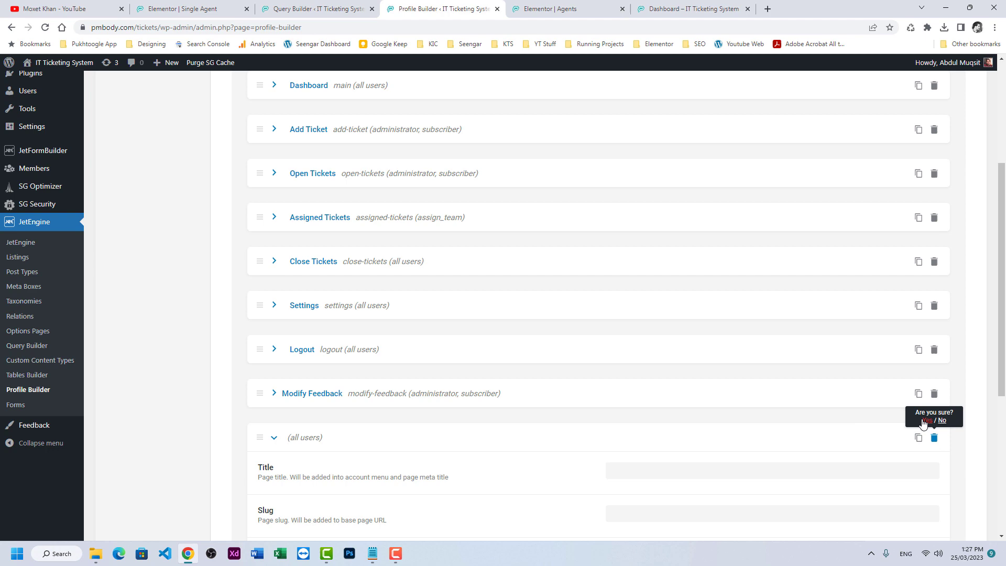
left_click(927, 421)
scroll(534, 317, "up", 3)
left_click(918, 376)
scroll(845, 388, "down", 5)
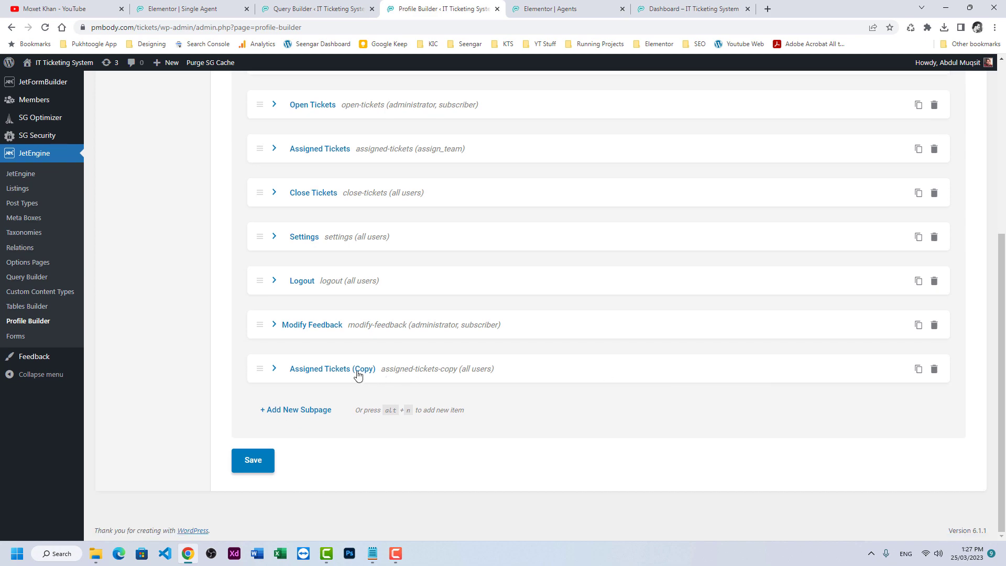
left_click(359, 370)
scroll(681, 315, "down", 3)
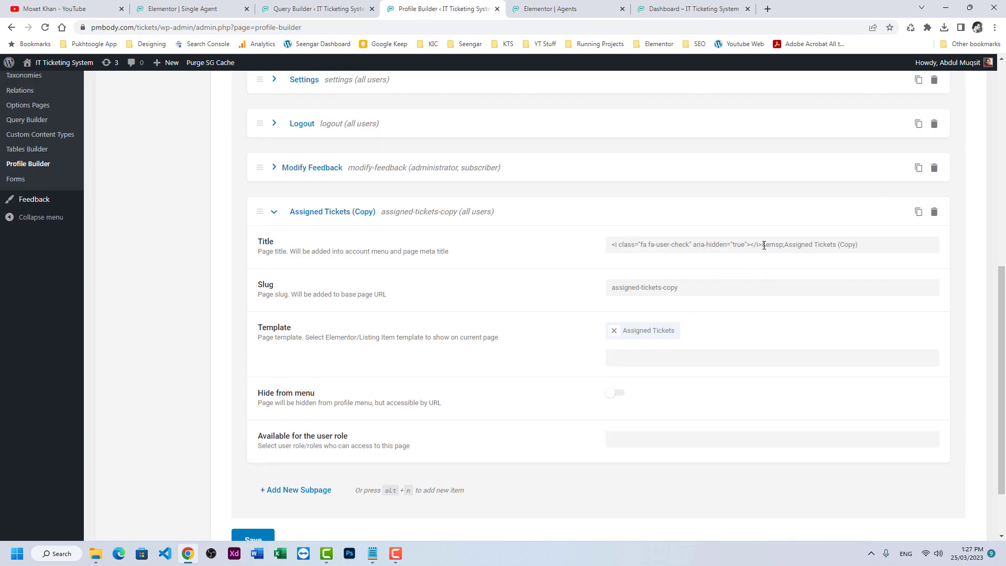
Rename the copy to Agents, change its icon to fa-users, and clear the old slug
left_click_drag(786, 245, 874, 244)
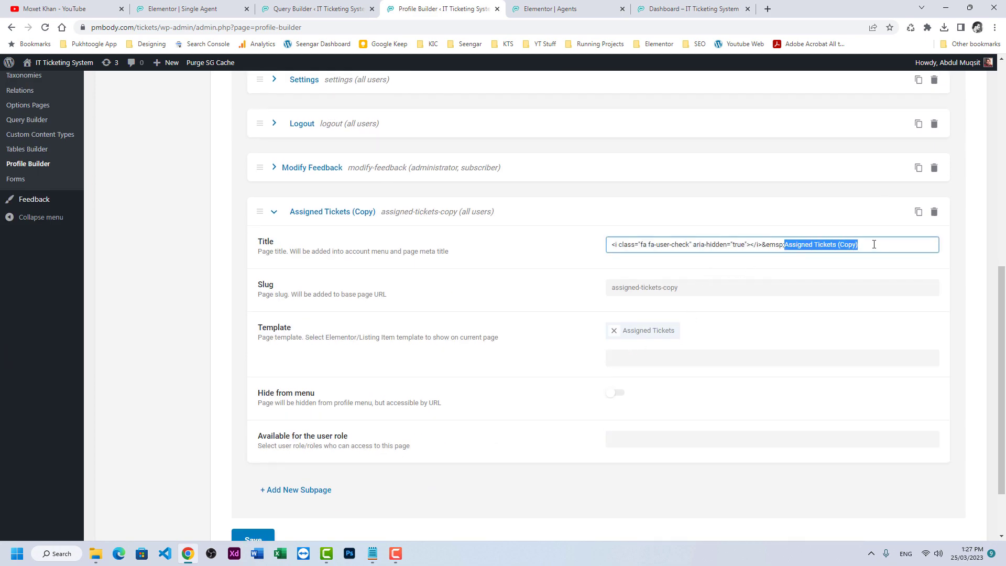
type("Agents")
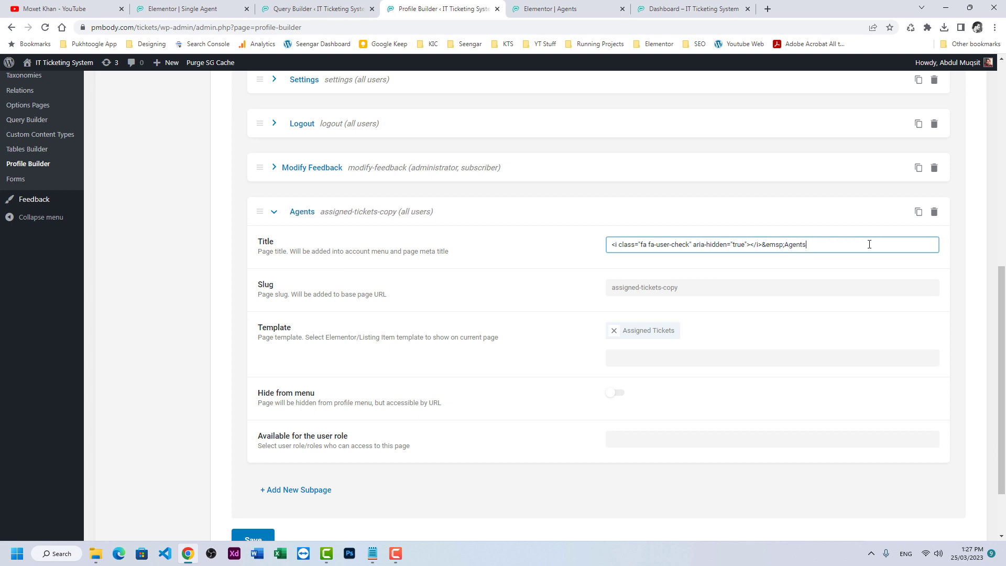
double_click(682, 245)
key("BackSpace")
key("BackSpace")
type("s")
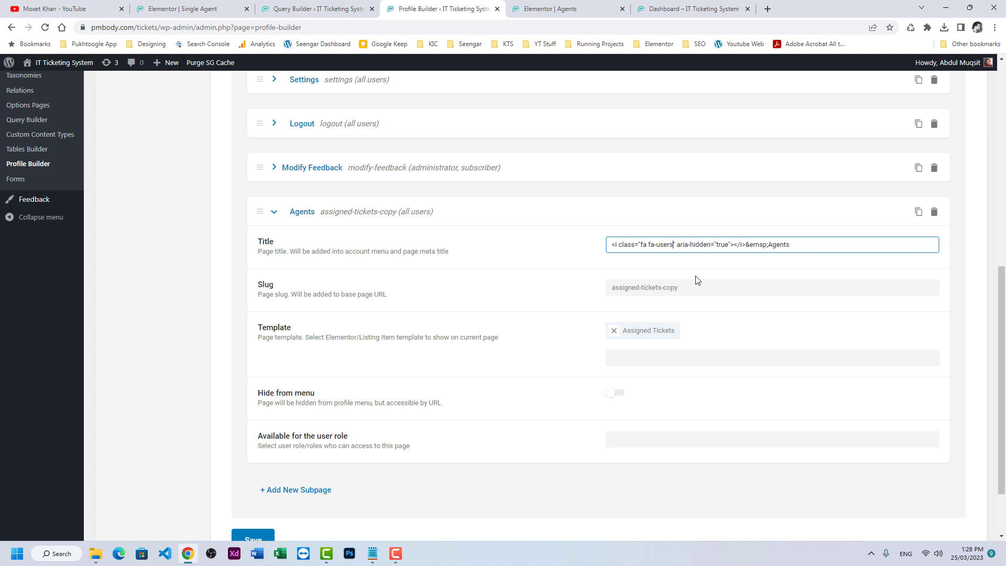
key("Tab")
key("BackSpace")
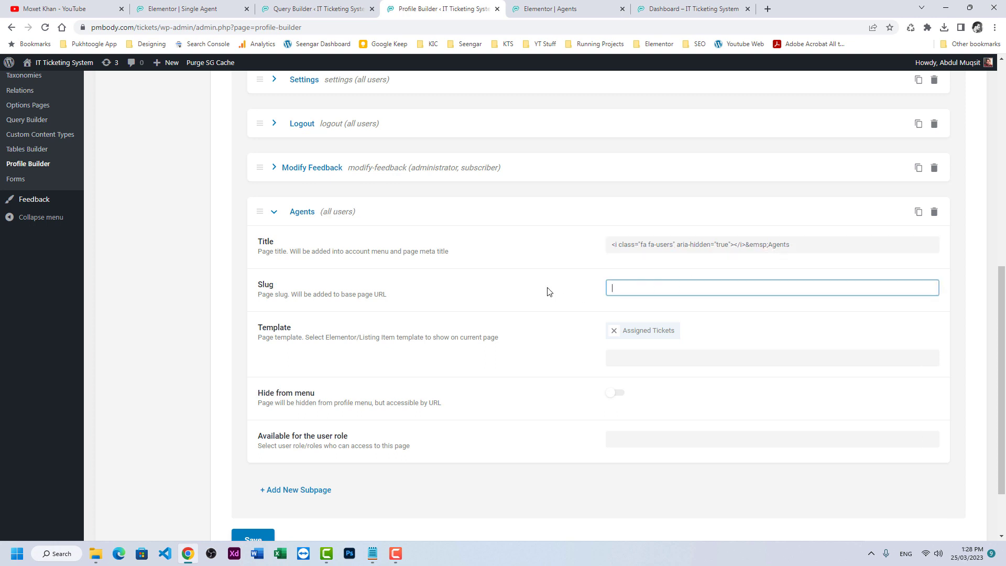
Give the subpage the Agents template and the slug 'agents'
left_click(614, 331)
left_click(631, 330)
type("agent")
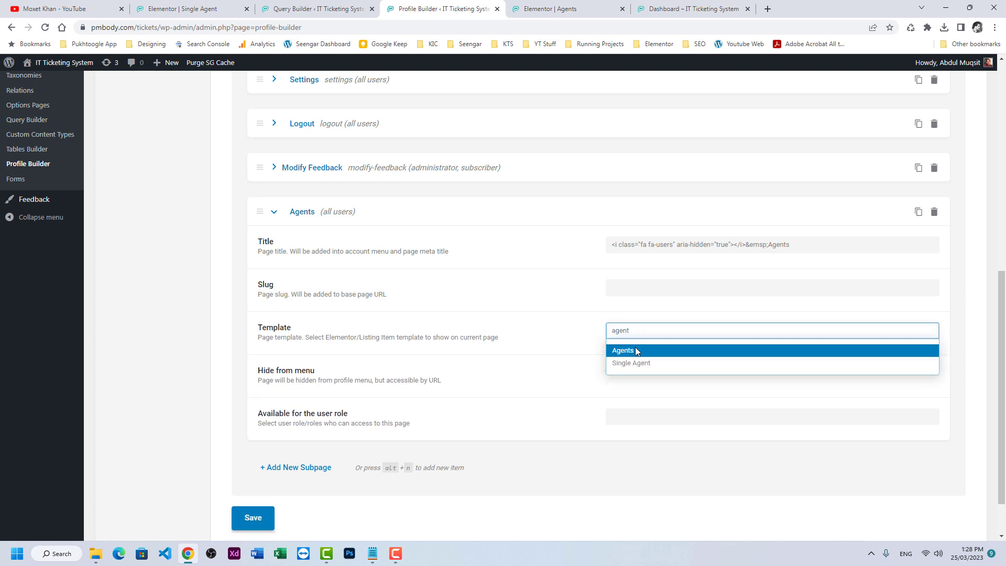
left_click(639, 351)
left_click(651, 283)
type("agents")
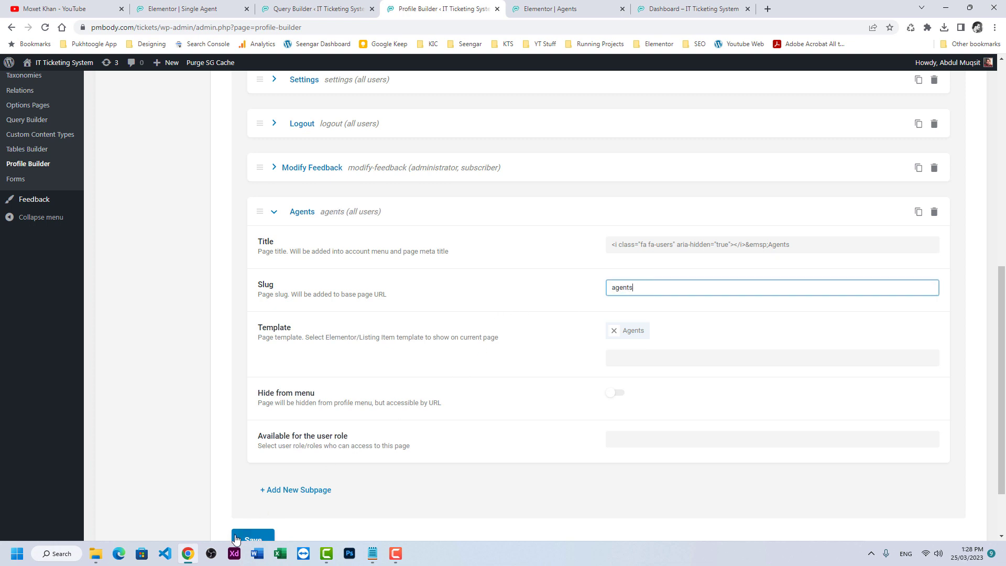
Move the Agents subpage just below Assigned Tickets and save the settings
left_click(276, 219)
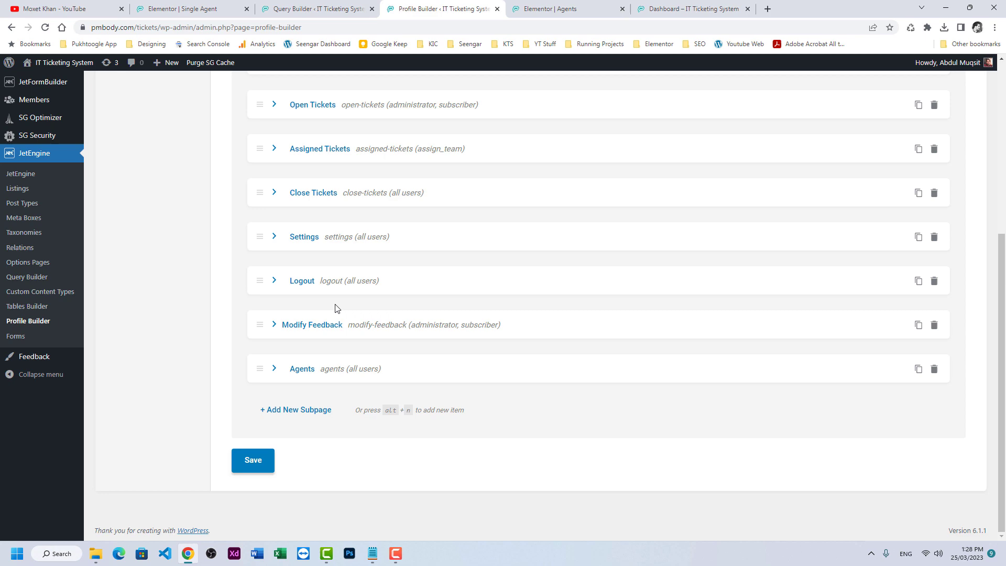
scroll(335, 308, "up", 3)
scroll(274, 481, "down", 1)
left_click_drag(261, 476, 257, 292)
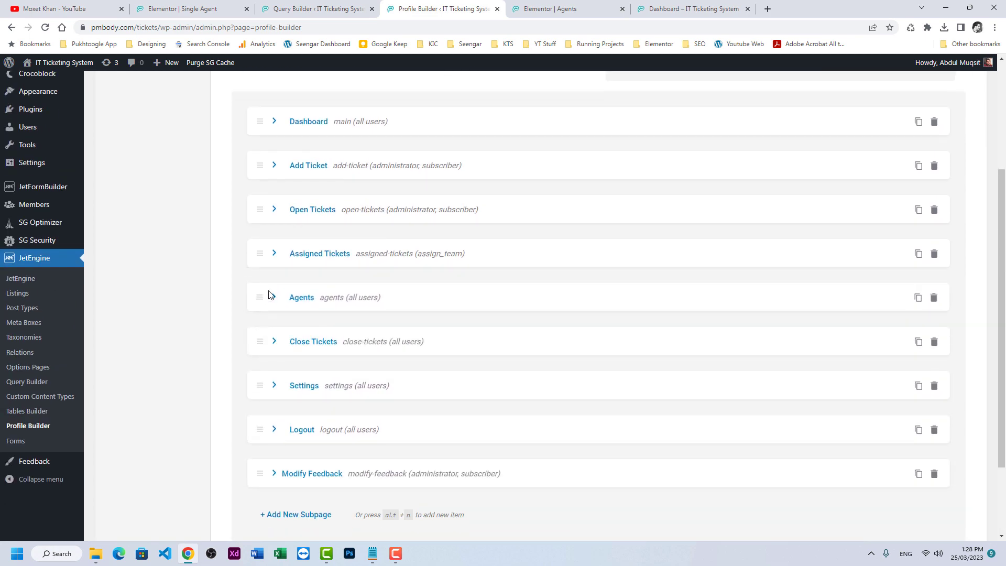
scroll(366, 314, "down", 2)
left_click(257, 451)
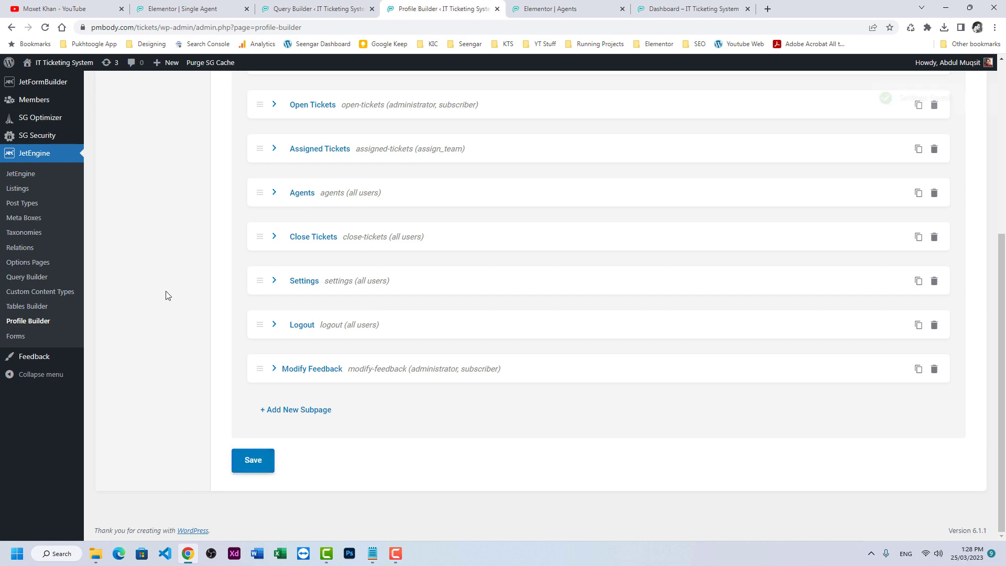
Reload the front-end dashboard and open its new Agents menu entry
left_click(691, 11)
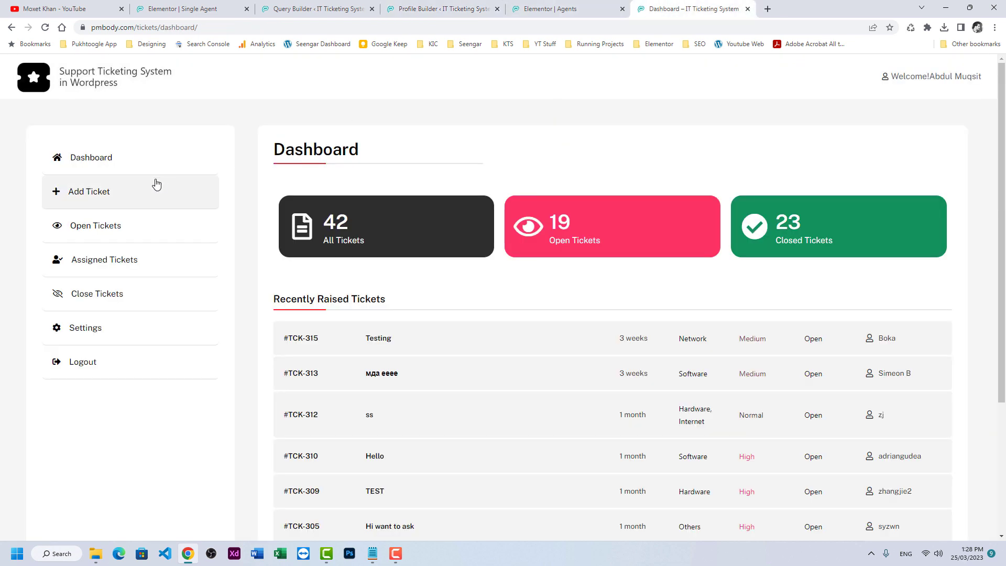
left_click(137, 162)
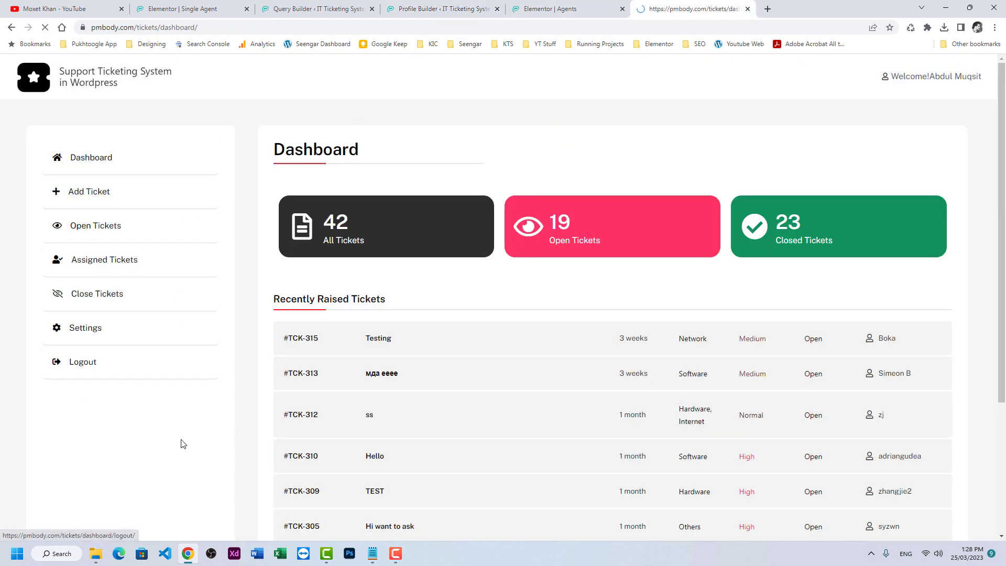
left_click(58, 286)
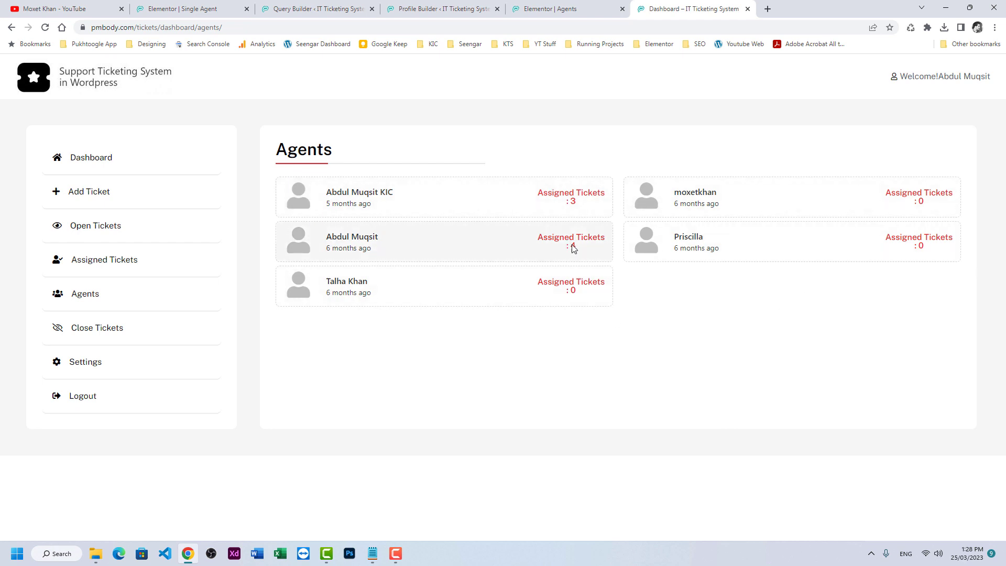
Widen the Assigned Tickets column, save, and recheck the Agents dashboard page
left_click(317, 11)
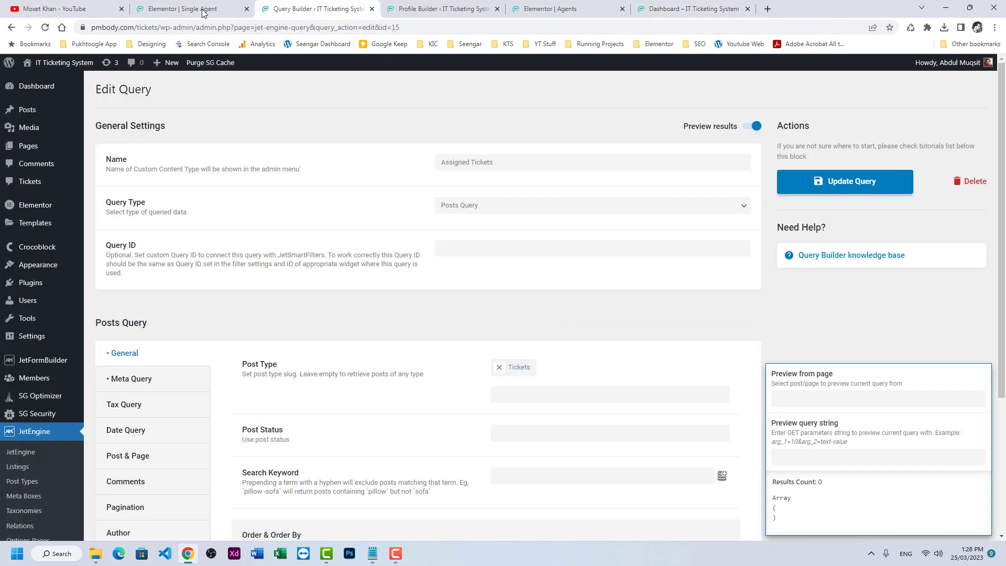
left_click(207, 10)
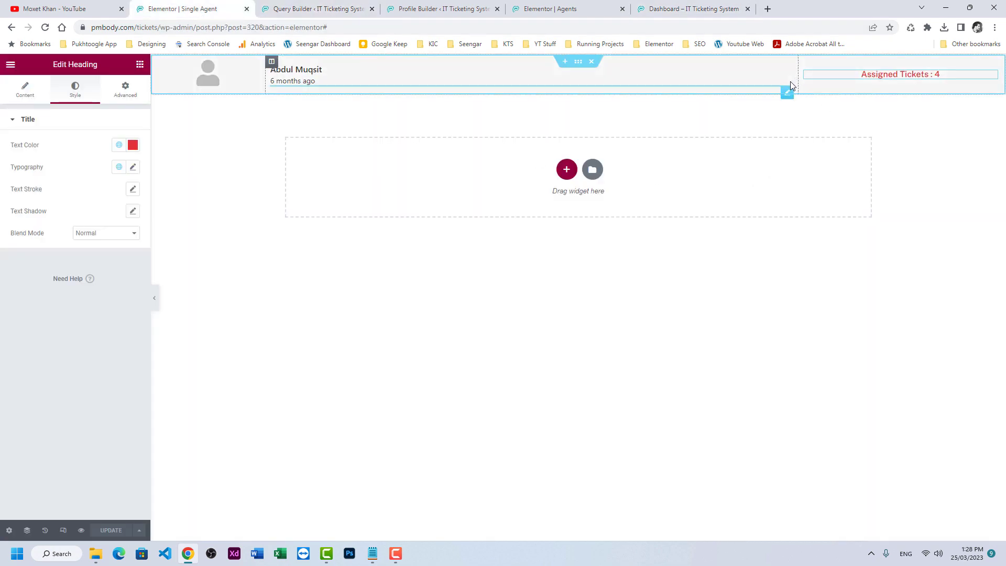
left_click_drag(798, 83, 720, 92)
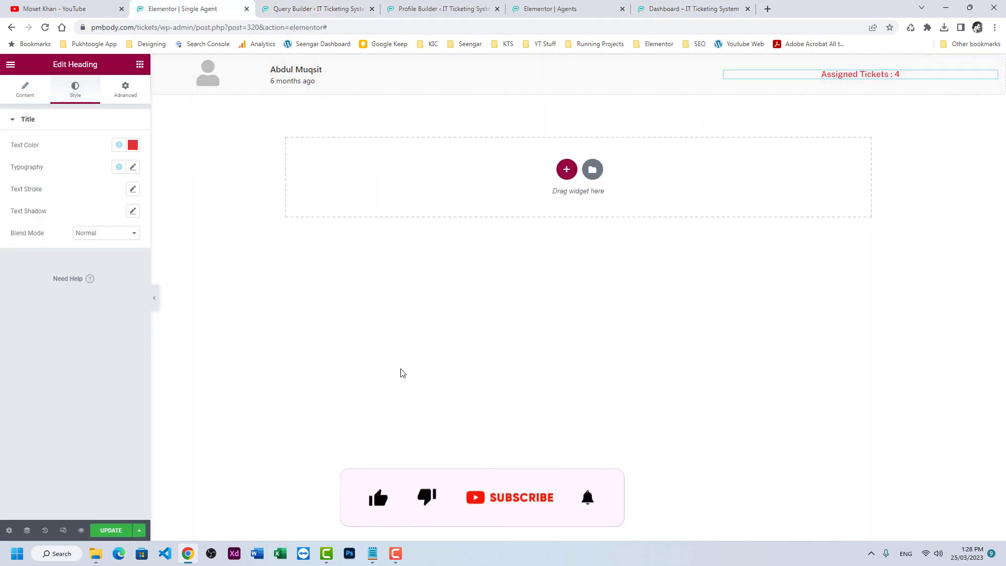
key("ctrl+s")
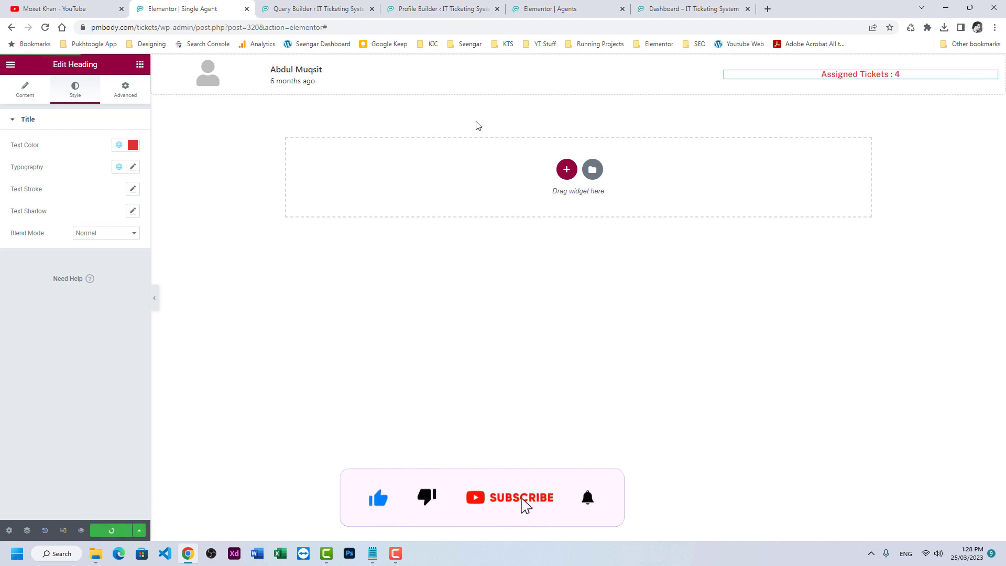
left_click(683, 8)
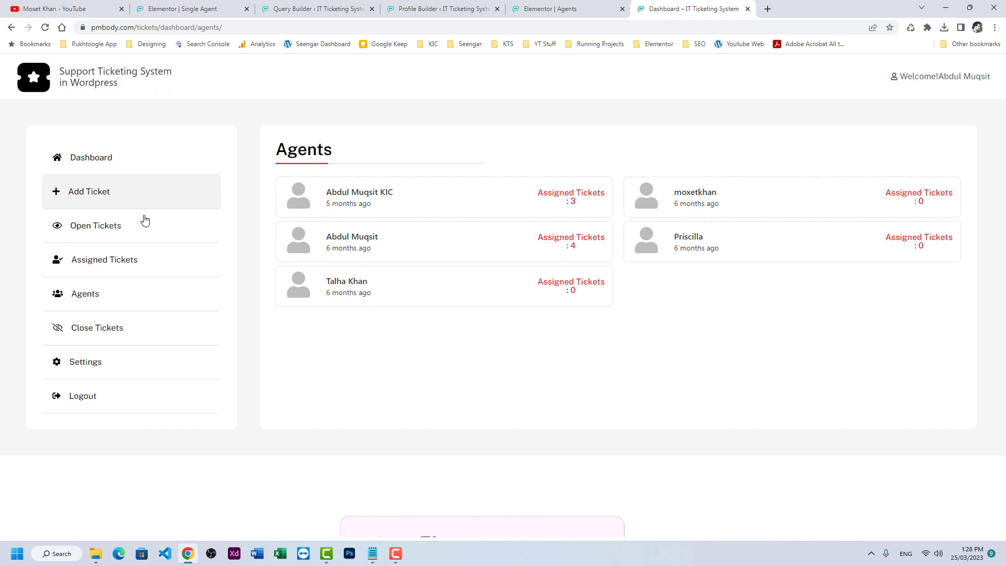
left_click(127, 296)
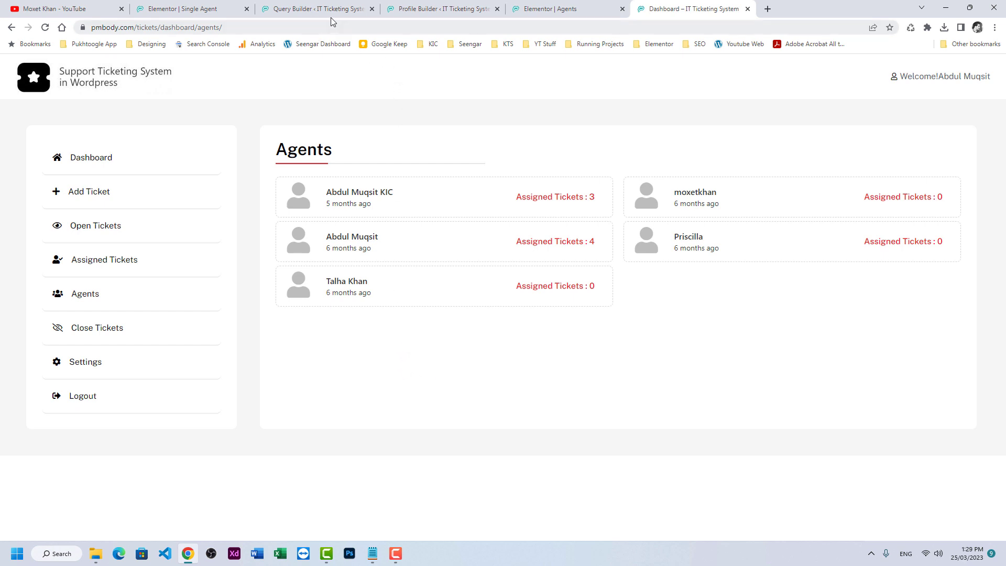
Close the Query Builder and Single Agent tabs and start a new JetFormBuilder form
left_click(372, 9)
left_click(219, 9)
left_click(204, 9)
scroll(49, 191, "up", 2)
mouse_move(57, 189)
left_click(106, 202)
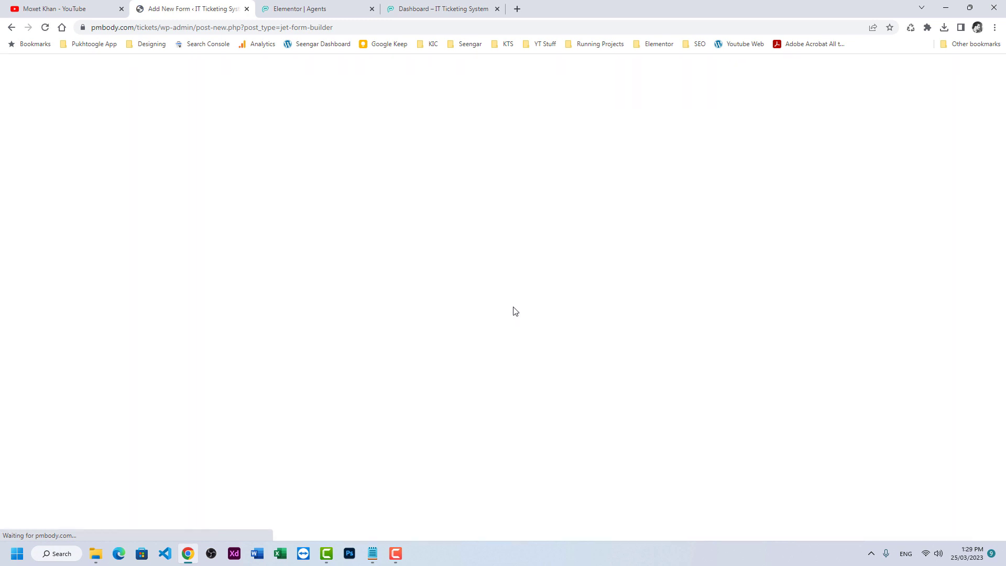
Title the form 'Add Agent' and delete the post_id hidden field, default text field and Submit button
type("Add Agent")
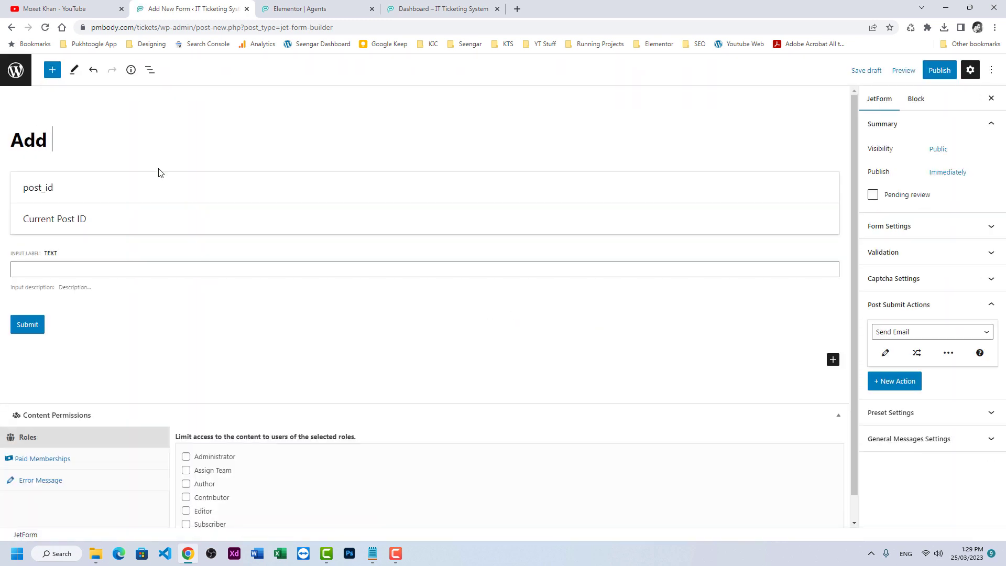
left_click(170, 190)
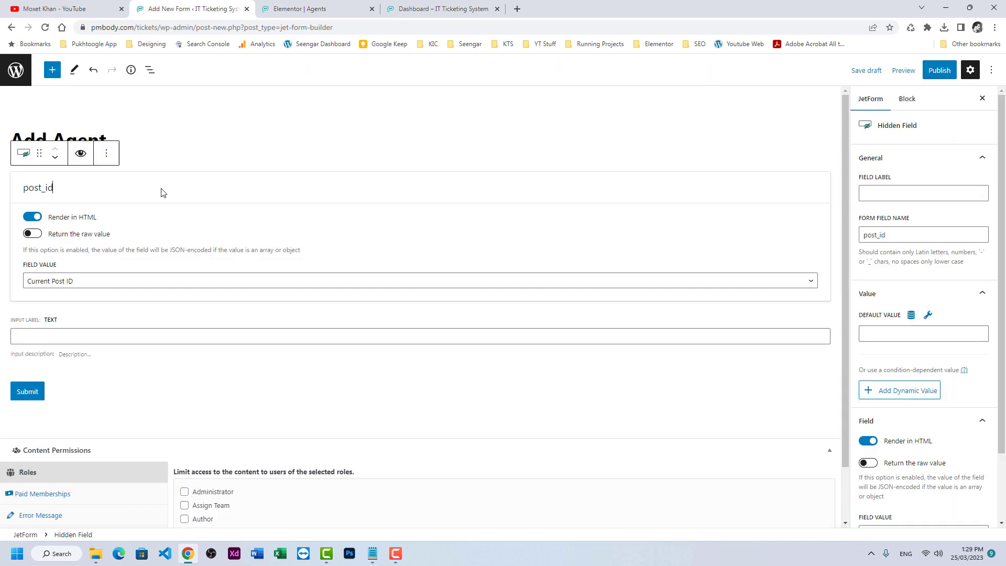
left_click(106, 154)
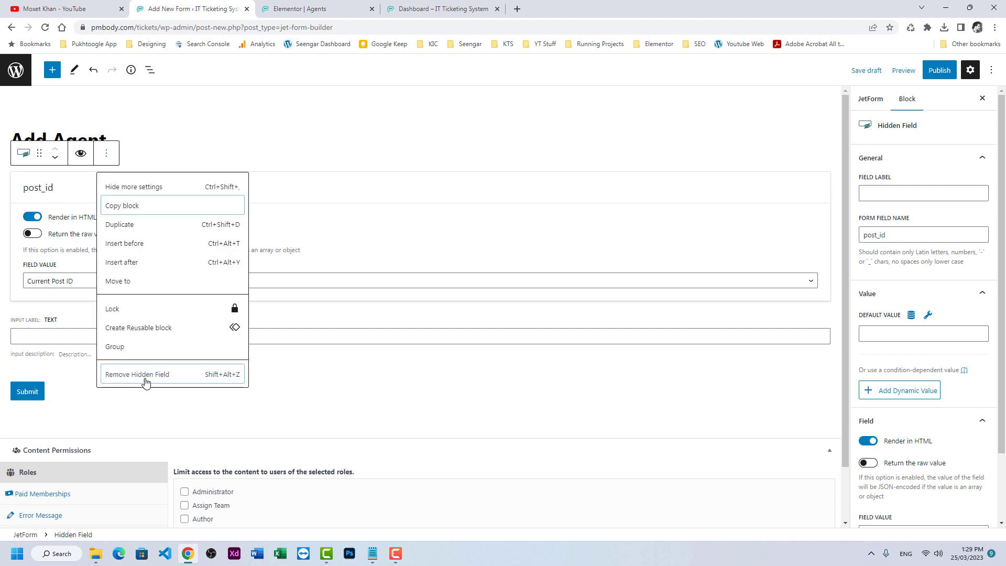
left_click(145, 376)
left_click(79, 179)
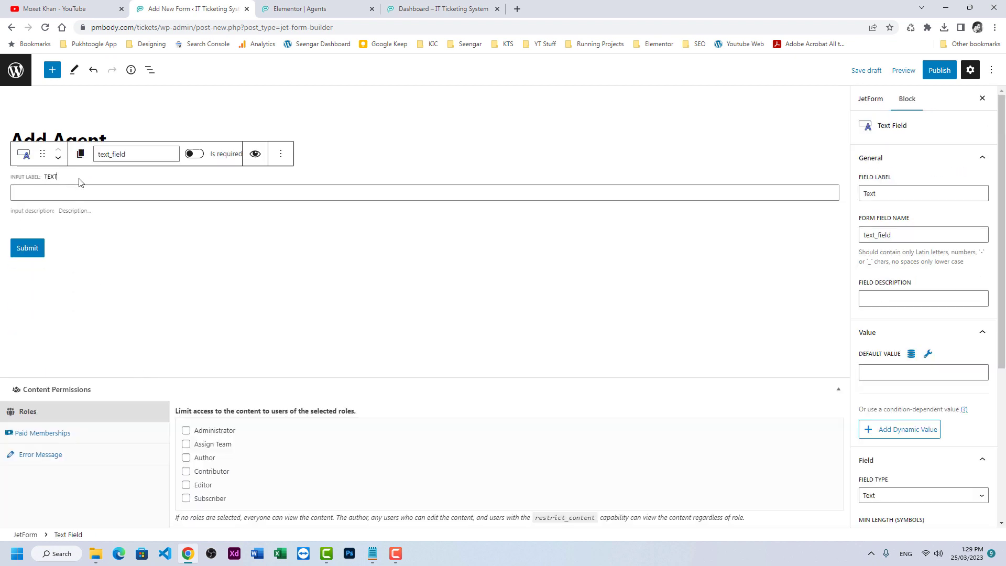
left_click(281, 153)
left_click(301, 376)
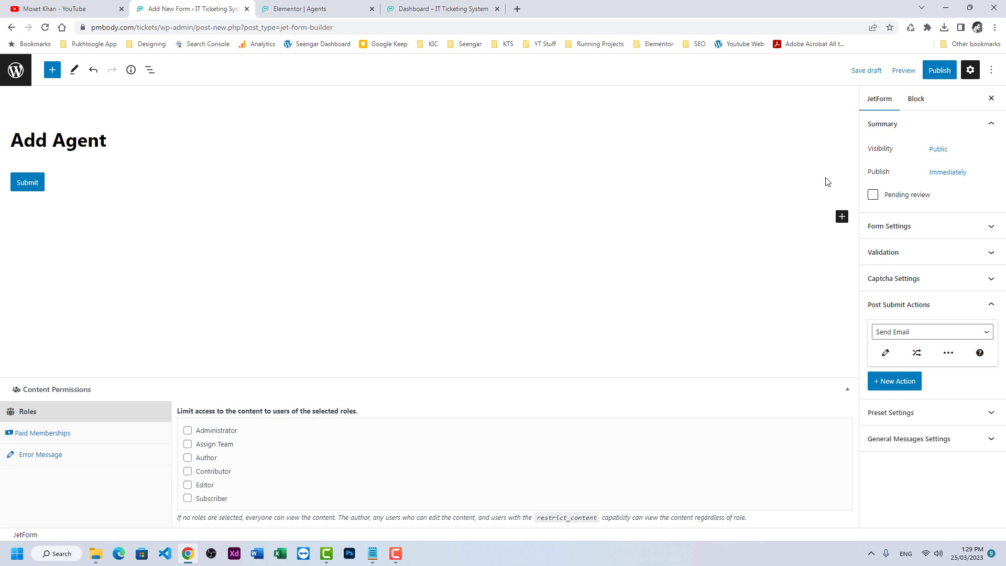
left_click(159, 184)
left_click(75, 153)
left_click(116, 355)
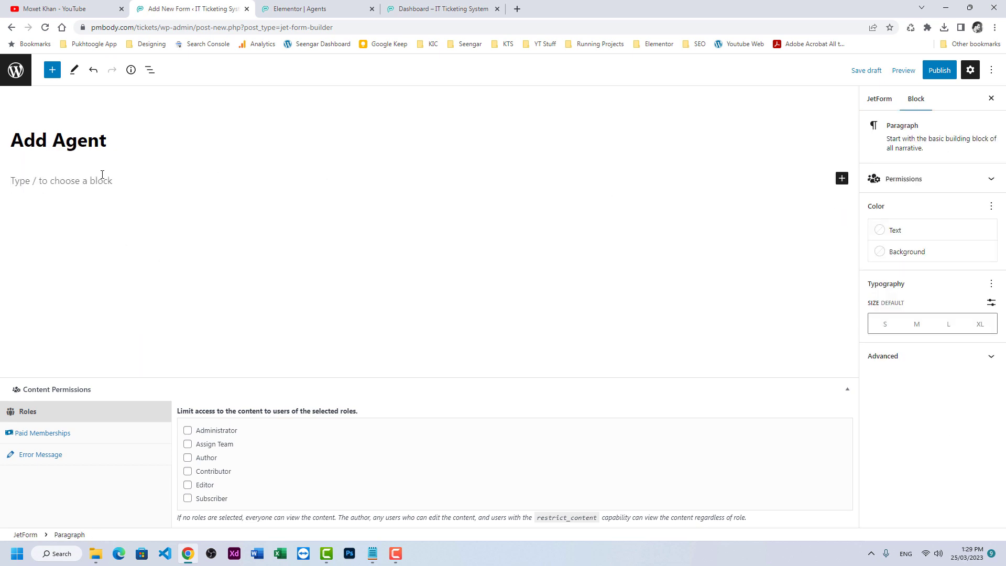
type("/colu")
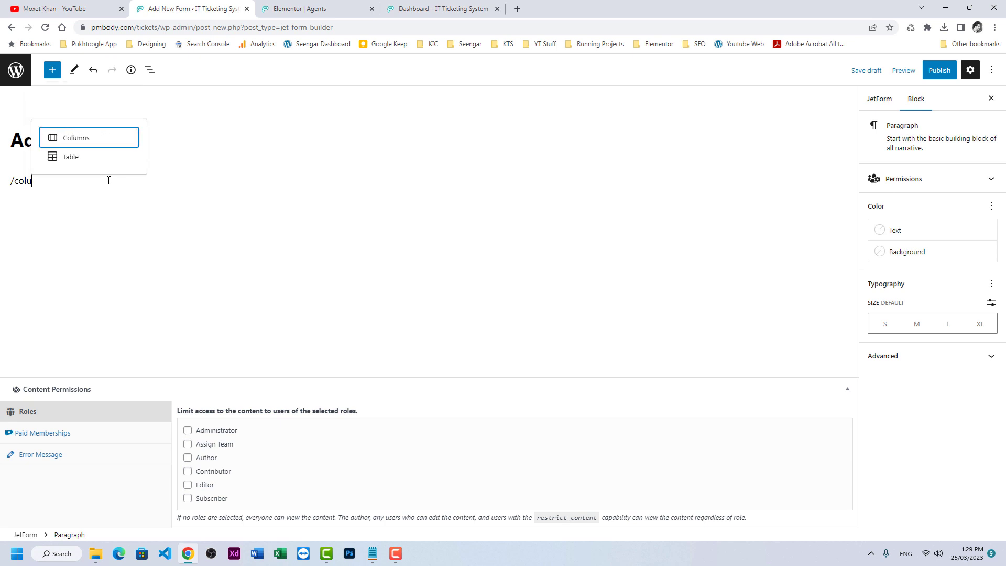
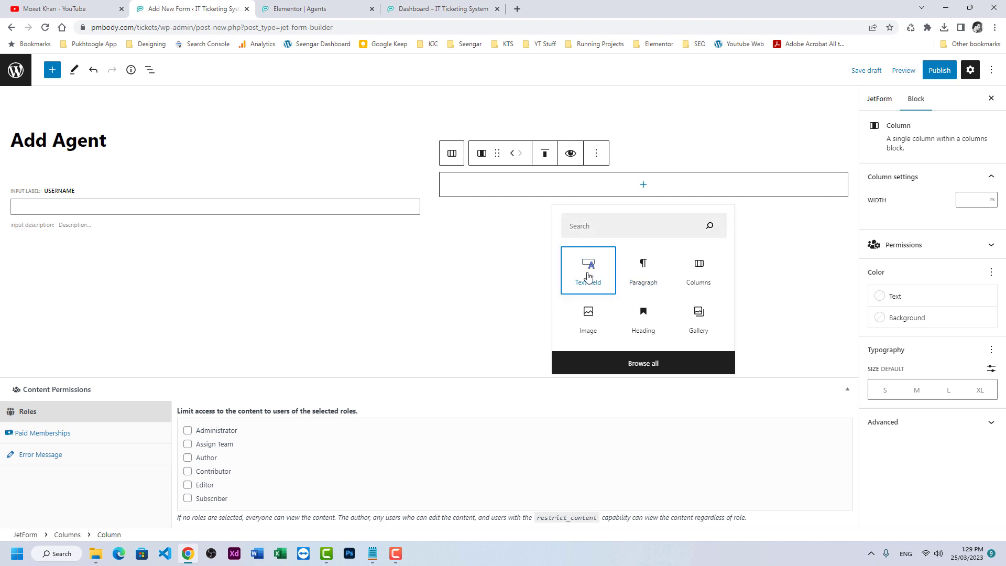
Label the new field Email and set its Field Type to Email
type("Email")
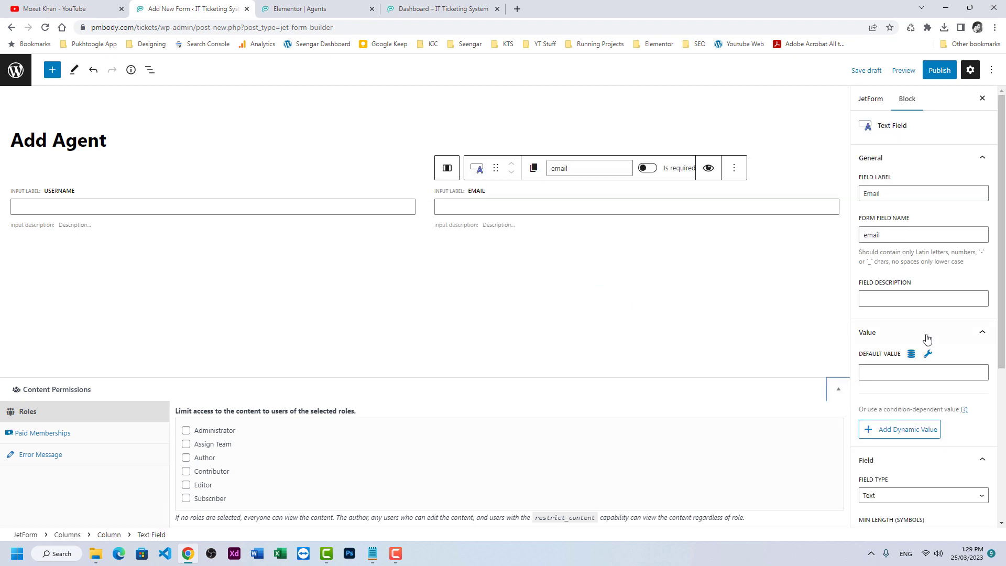
scroll(920, 362, "down", 2)
left_click(897, 393)
left_click(887, 417)
Insert a First Name Text Field after the Username field
left_click(255, 226)
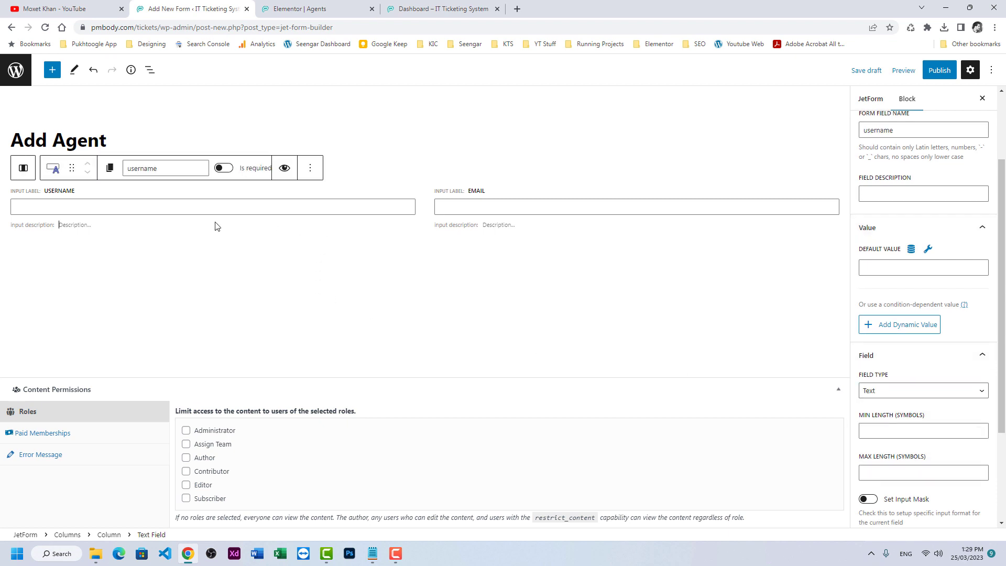
left_click(310, 168)
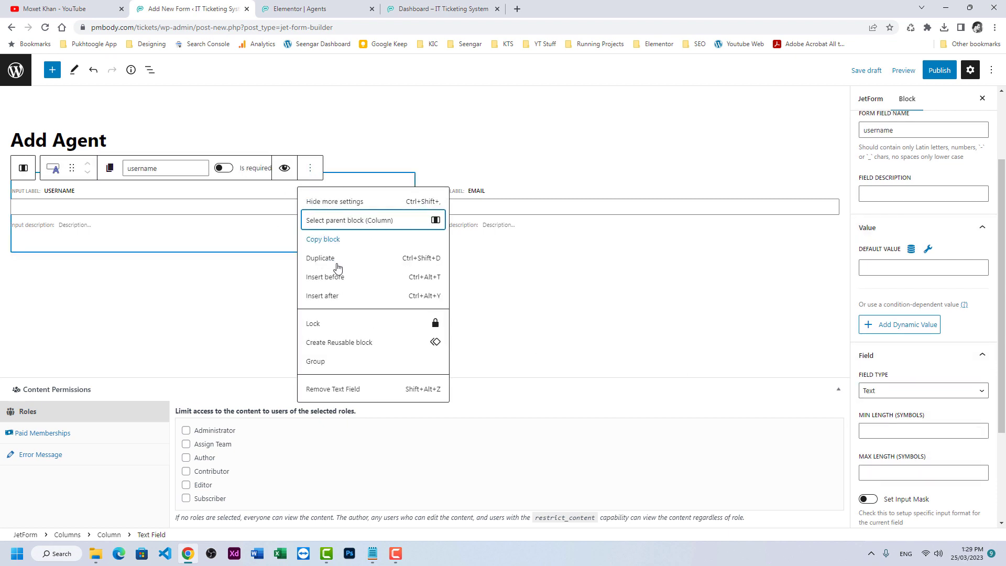
left_click(343, 301)
type("/text")
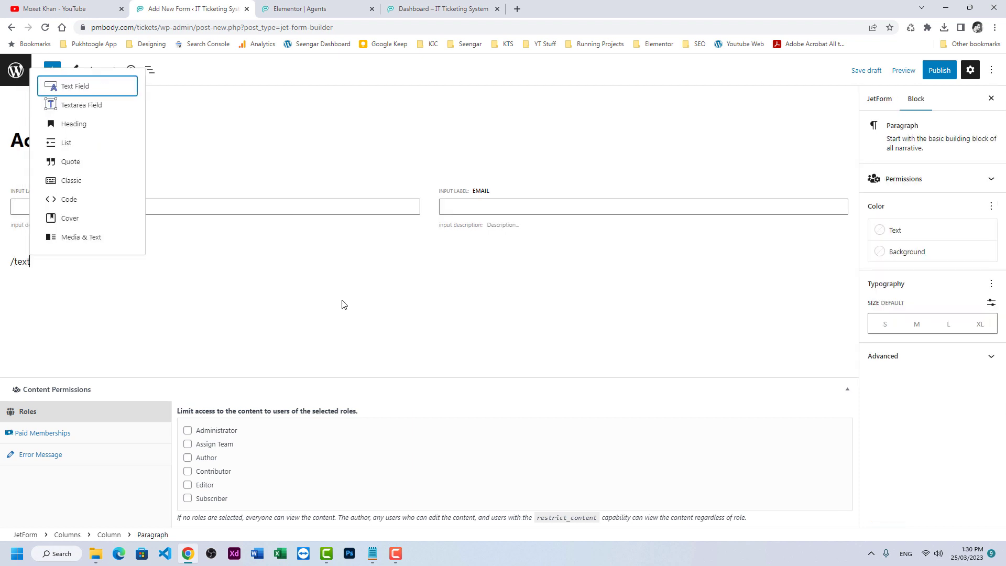
key("Return")
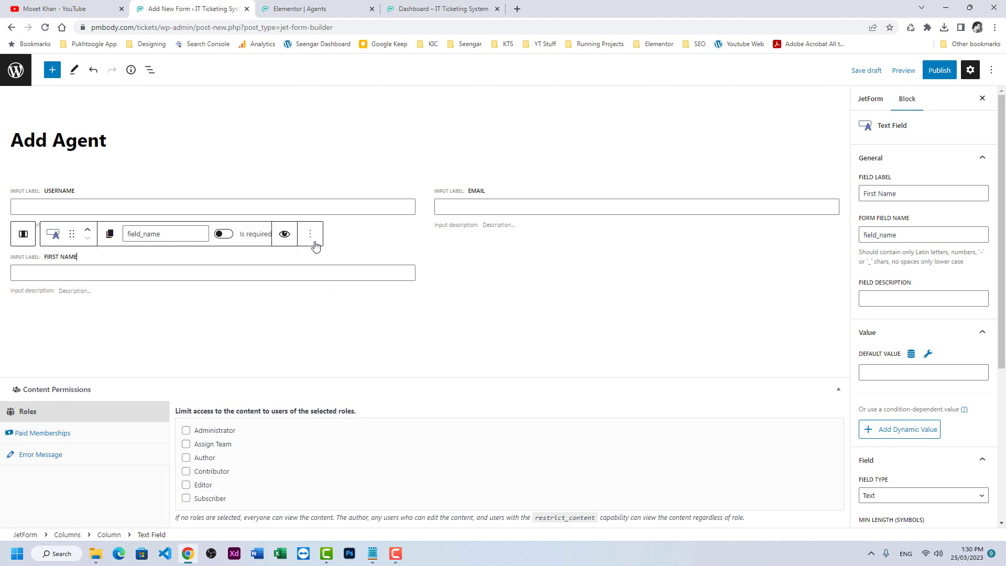
Insert a Last Name Text Field after the Email field
left_click(575, 227)
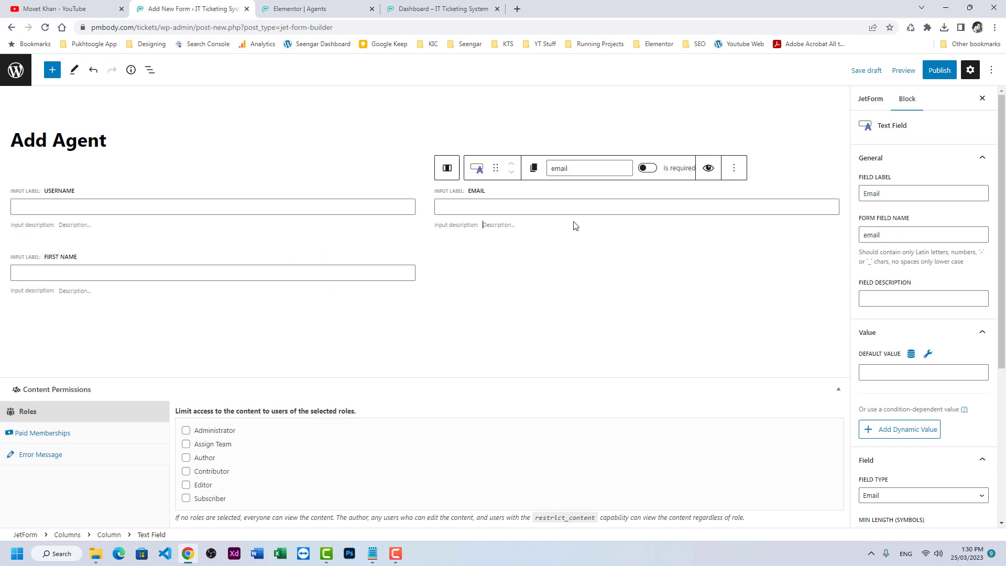
left_click(734, 168)
left_click(757, 294)
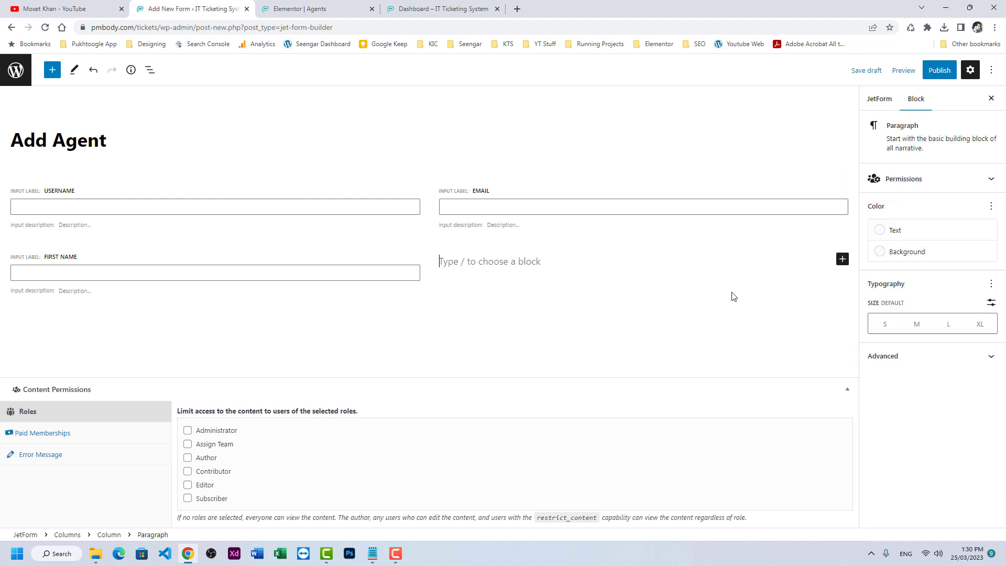
type("/")
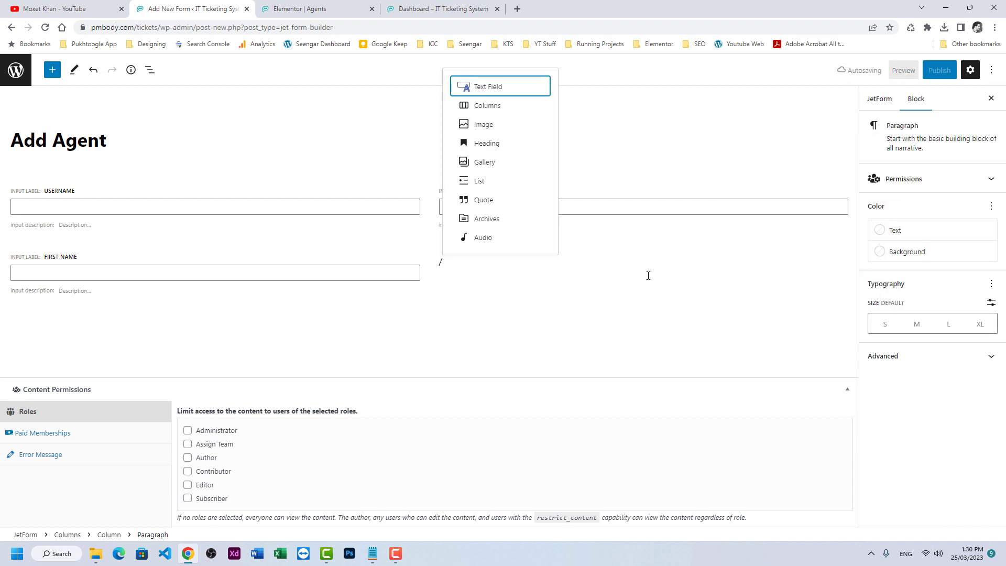
key("Return")
type("Last")
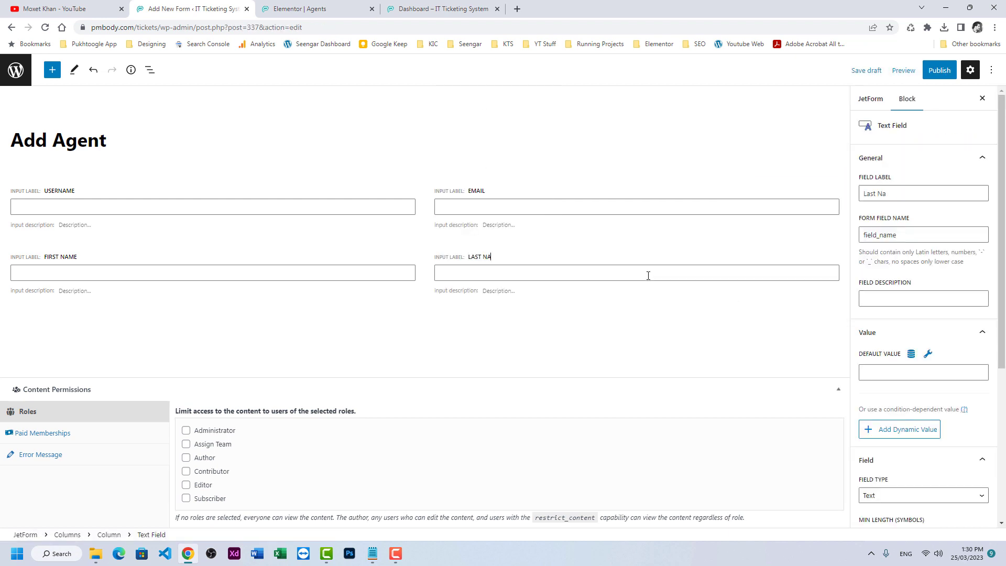
Insert a Password Text Field after the First Name field
left_click(362, 292)
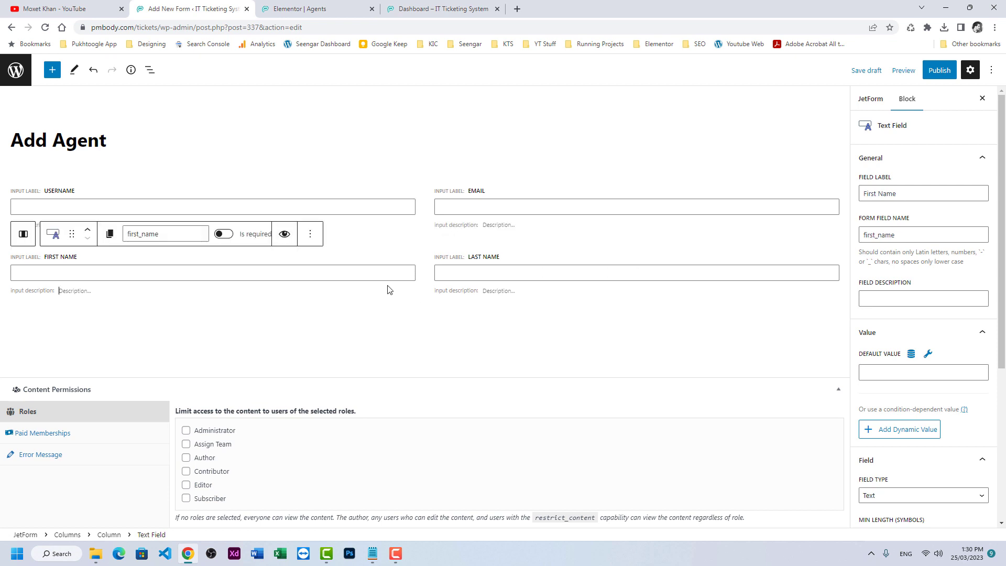
left_click(312, 236)
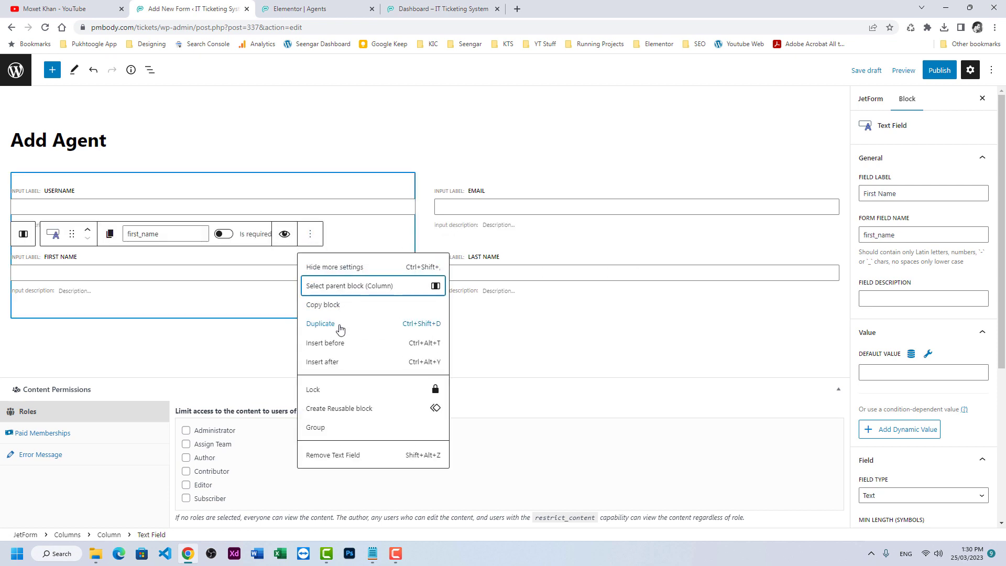
left_click(341, 362)
type("/")
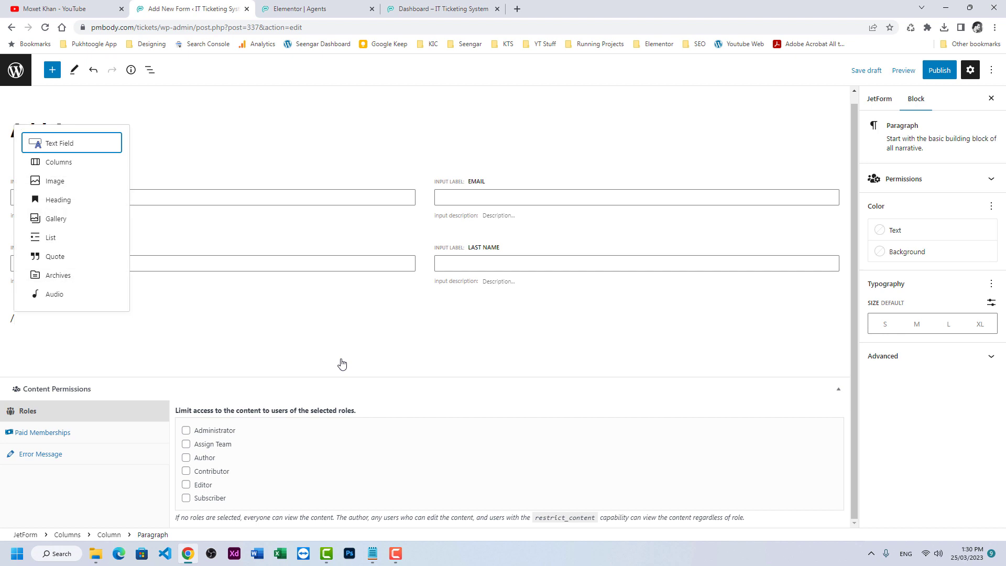
type("te")
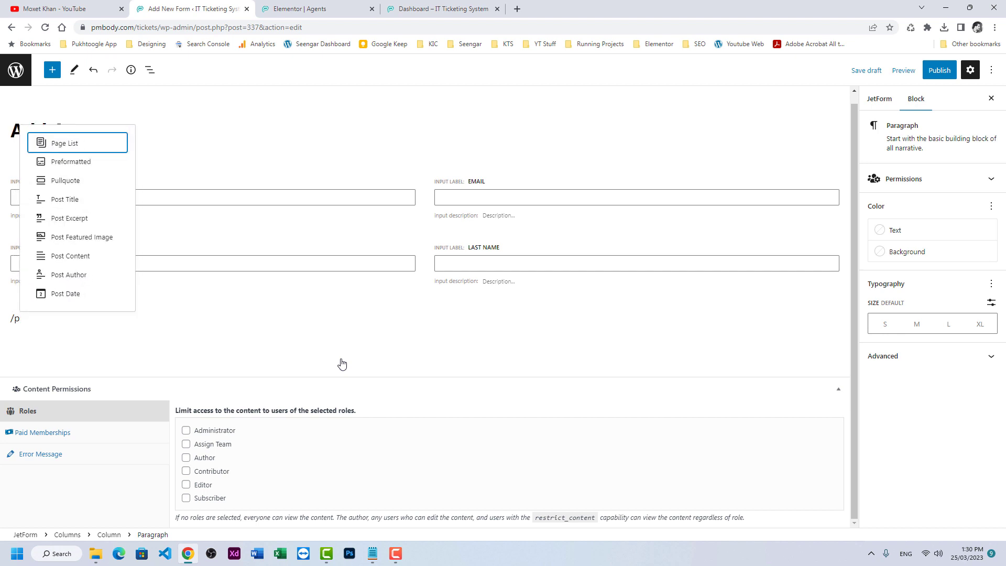
type("xt")
key("Return")
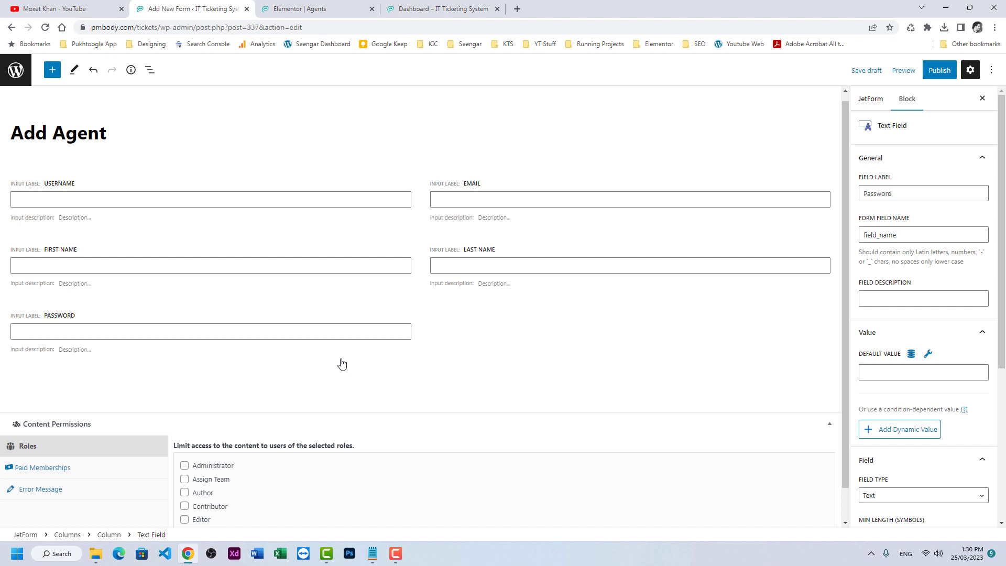
Set the Password field's Field Type to Password
scroll(922, 367, "down", 2)
left_click(914, 391)
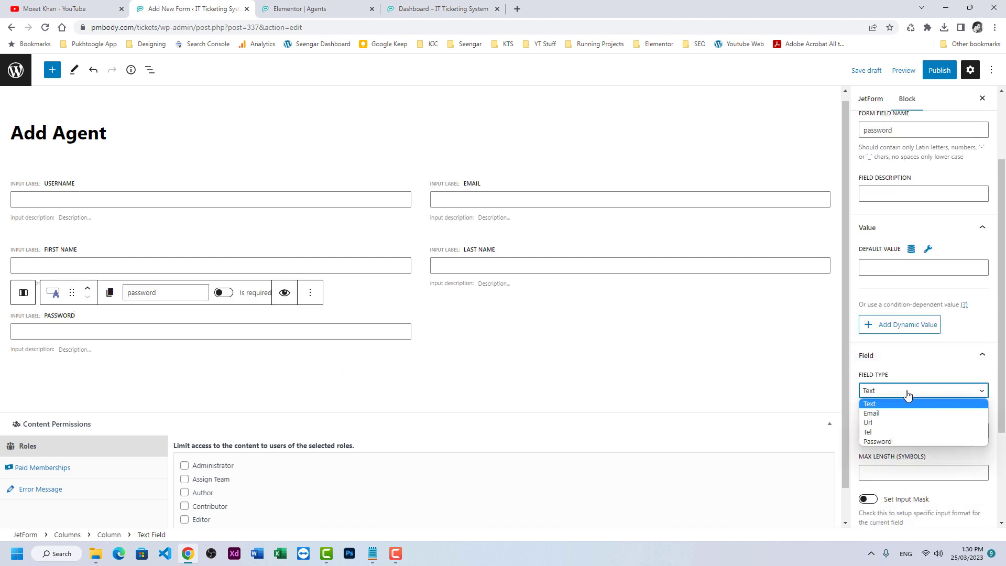
left_click(882, 440)
Add a Repeat Password Text Field after Last Name with Field Type Password
left_click(630, 288)
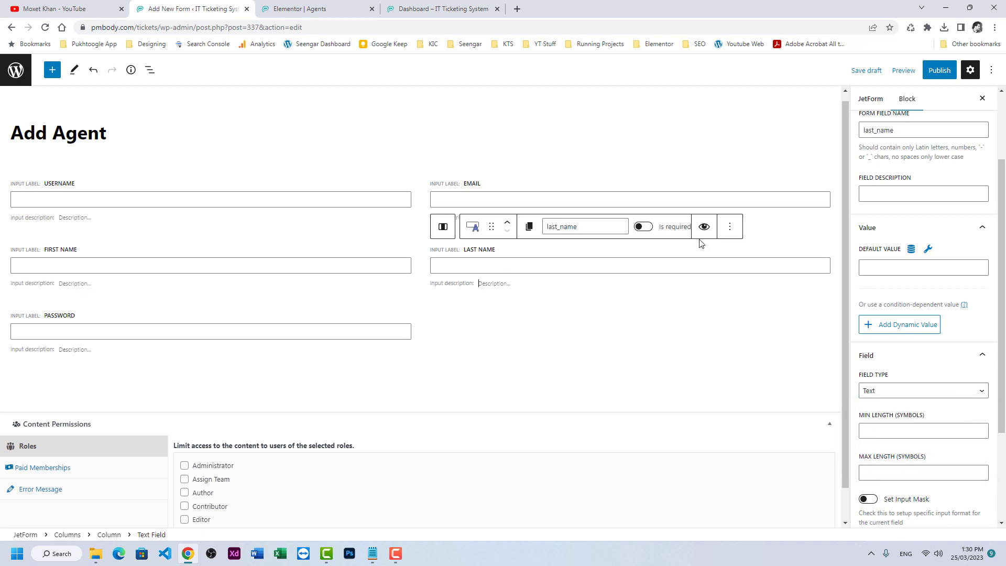
left_click(730, 226)
left_click(744, 354)
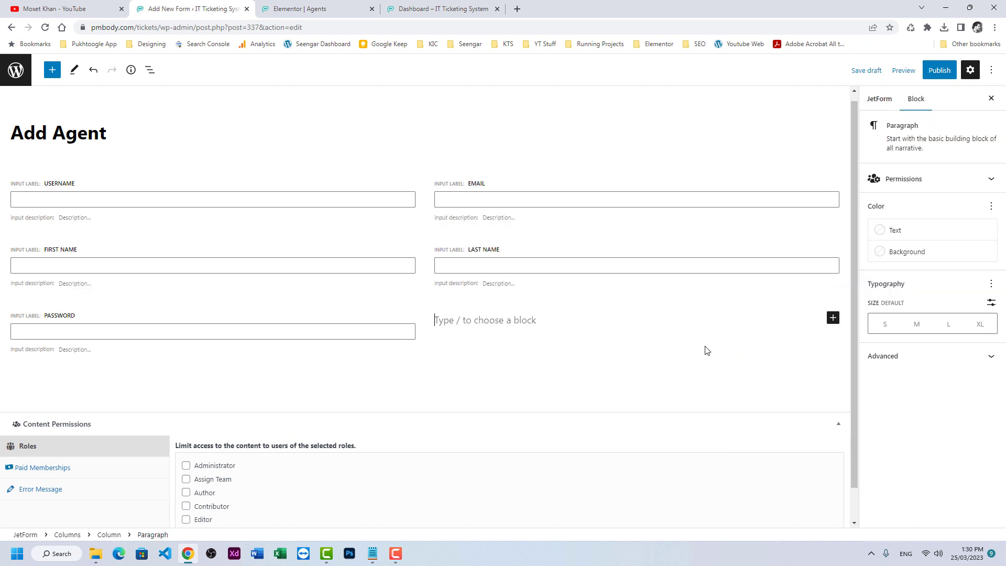
type("/text")
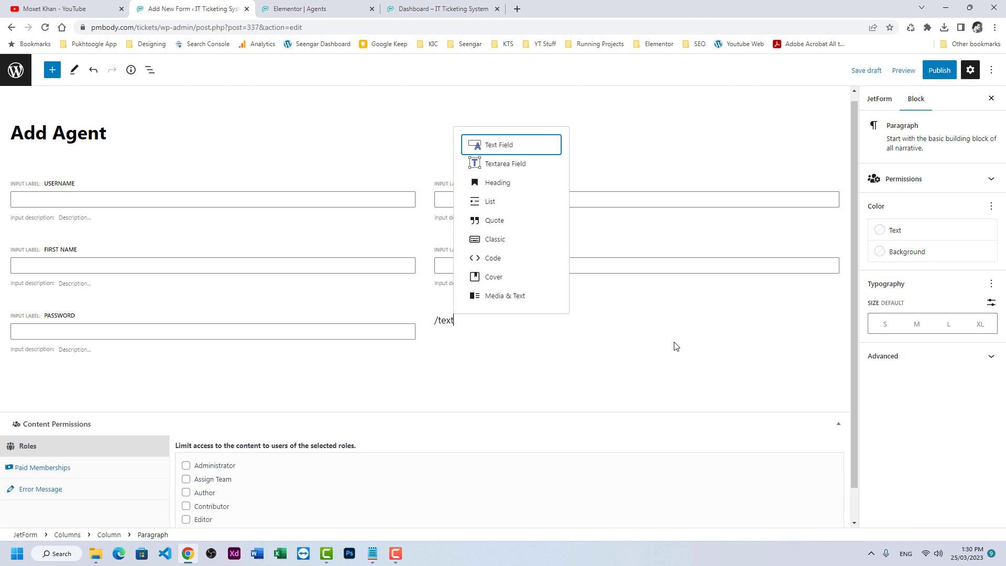
key("Return")
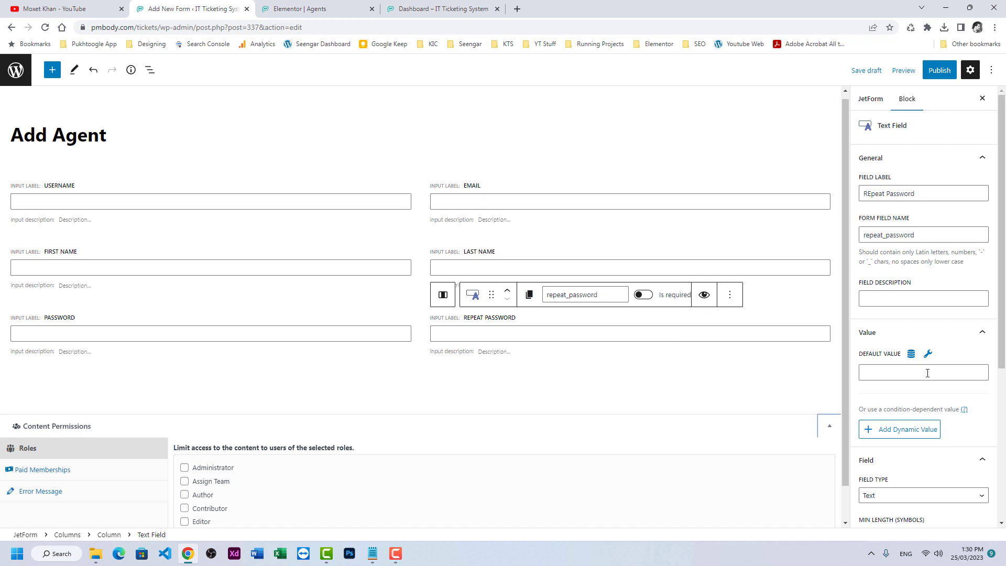
scroll(921, 361, "down", 3)
left_click(889, 341)
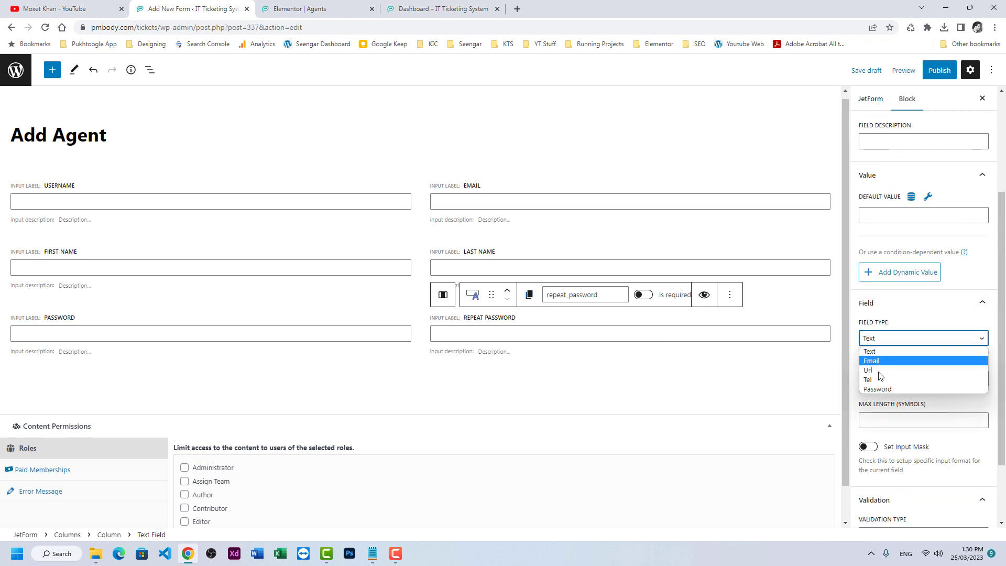
left_click(882, 388)
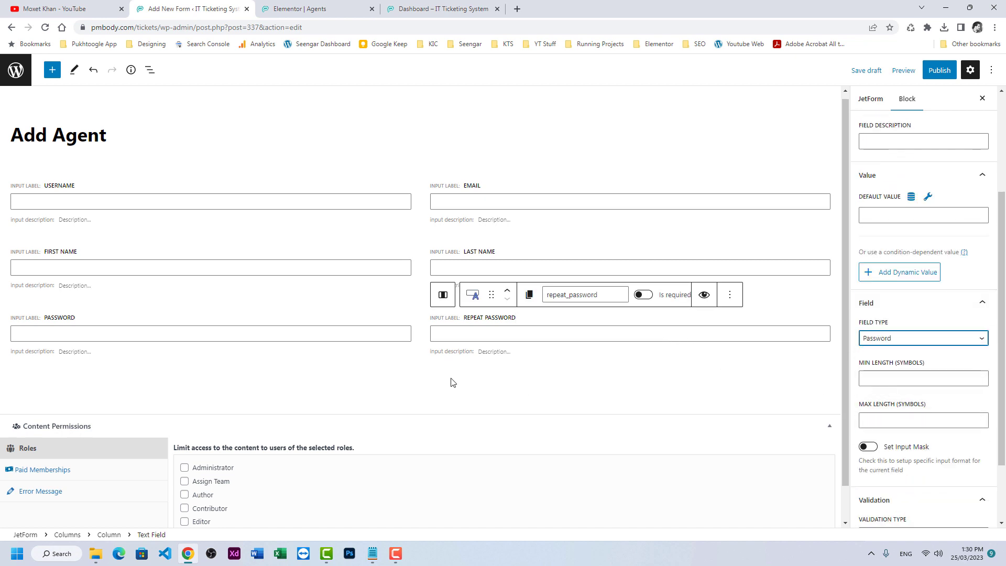
left_click(386, 385)
scroll(411, 357, "down", 1)
Add an Action Button at the form's end labelled 'Add Agent'
left_click(490, 354)
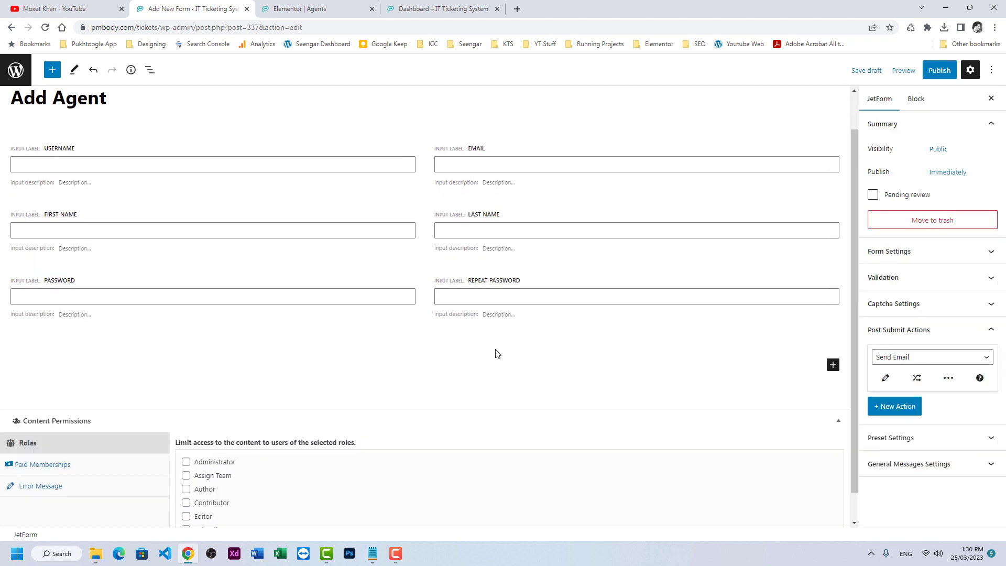
left_click(834, 365)
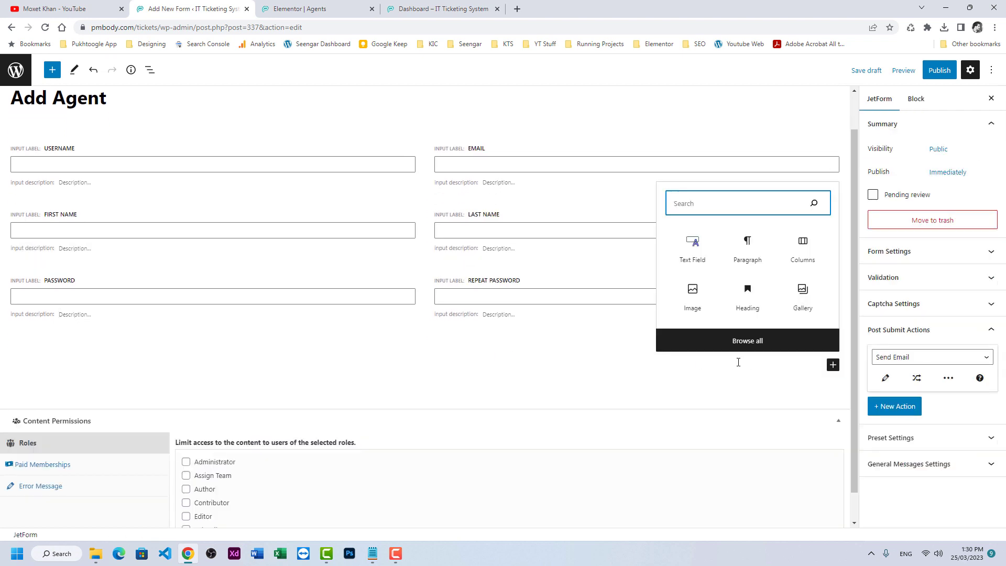
type("/act")
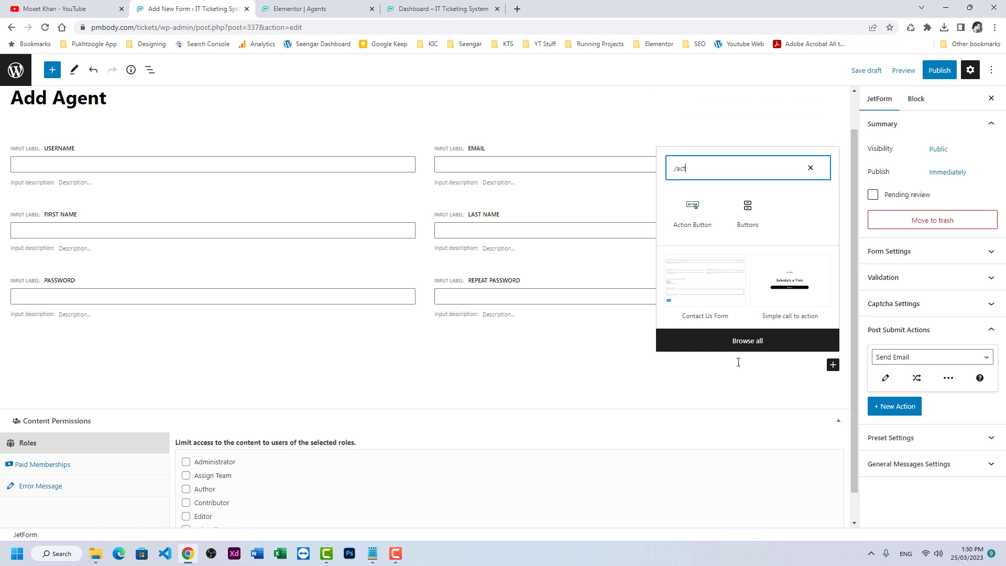
left_click(692, 207)
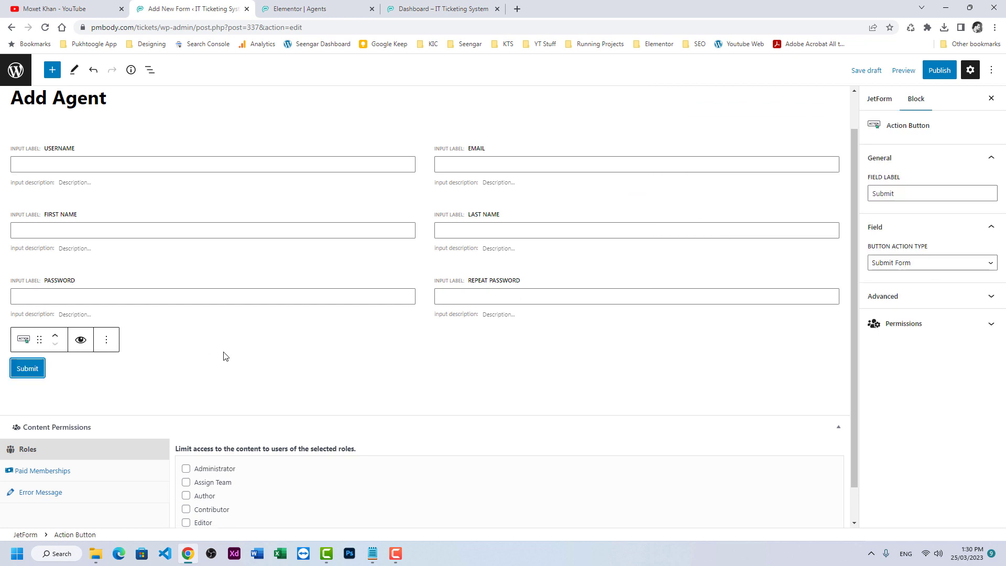
left_click_drag(932, 194, 822, 191)
type("Add Agent")
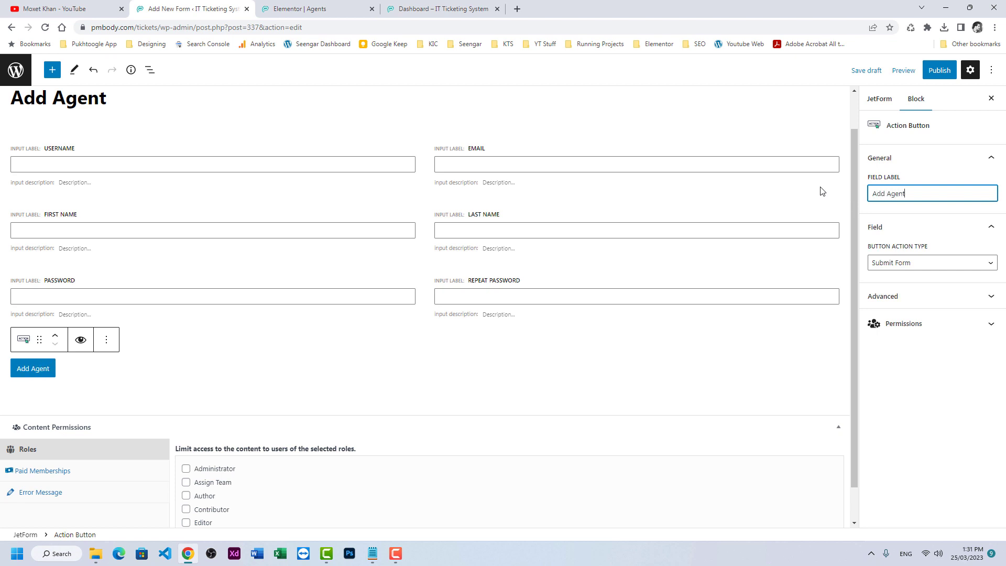
Change the Post Submit Action from Send Email to Register User
left_click(880, 98)
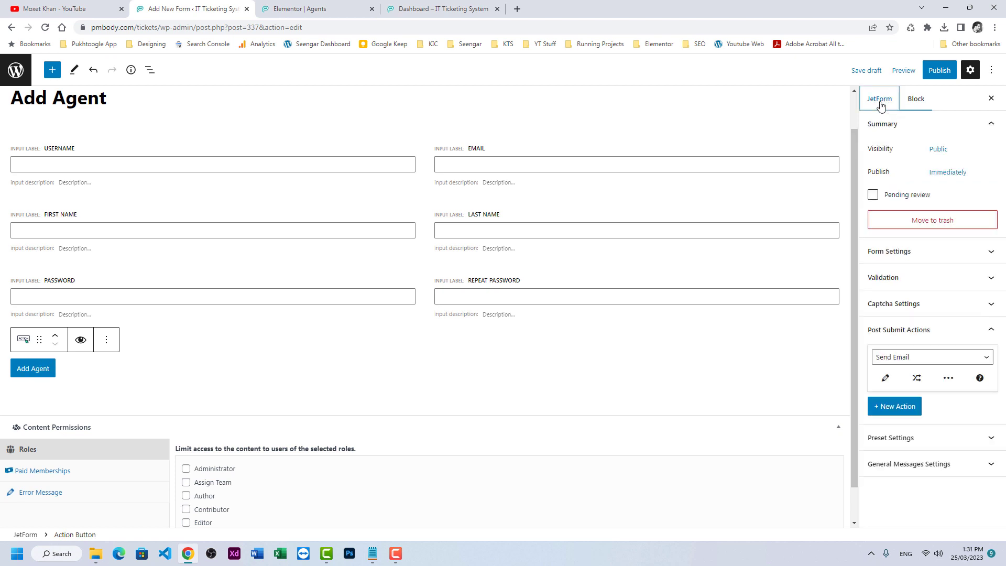
left_click(901, 359)
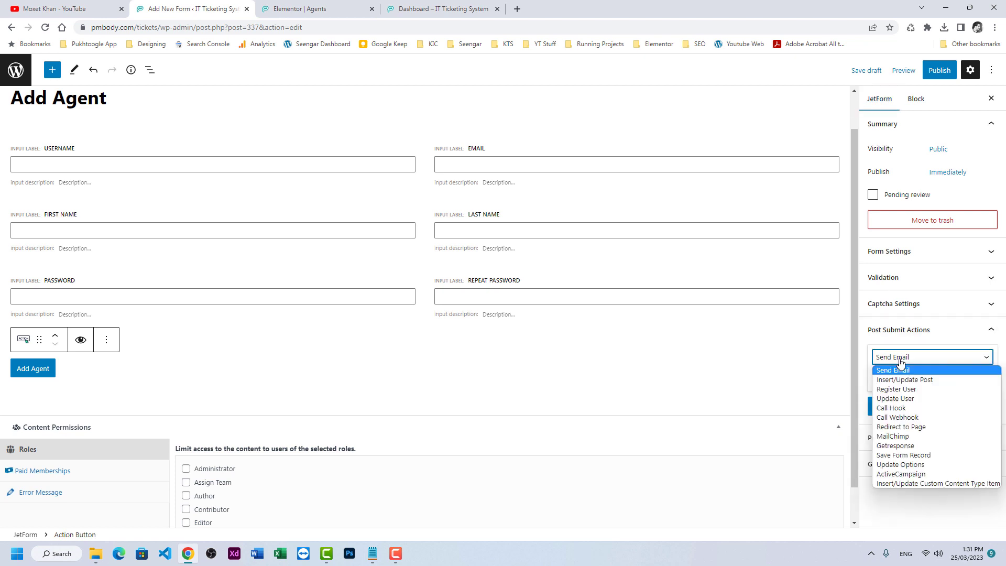
left_click(894, 390)
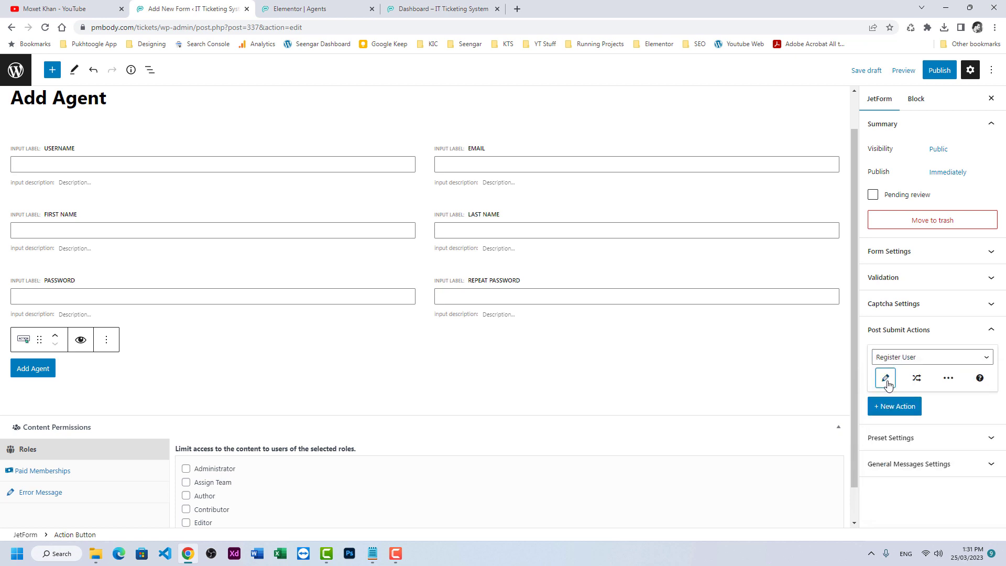
In Register User settings, enable 'Allow creating new users' for Administrators
left_click(887, 381)
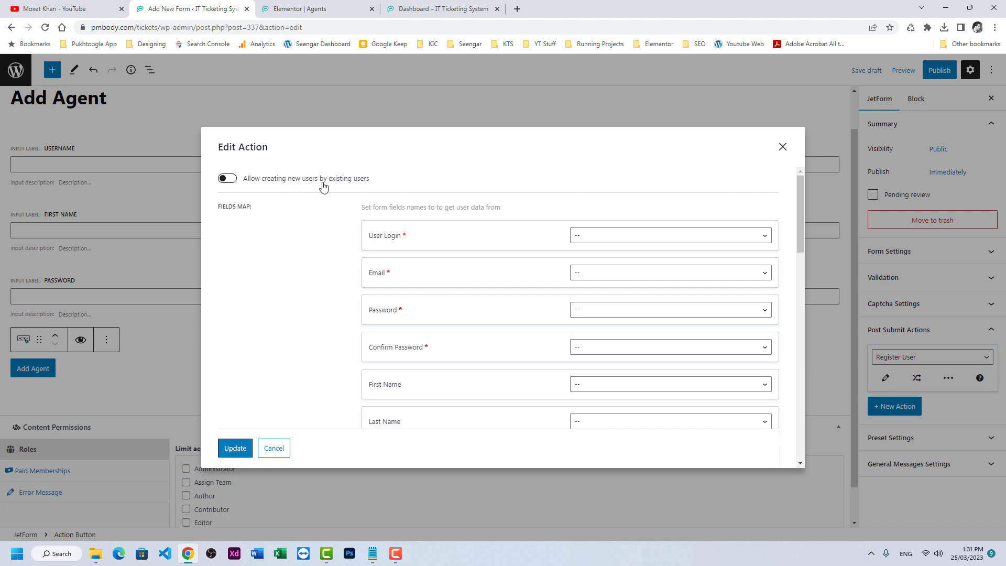
left_click(231, 179)
left_click(387, 208)
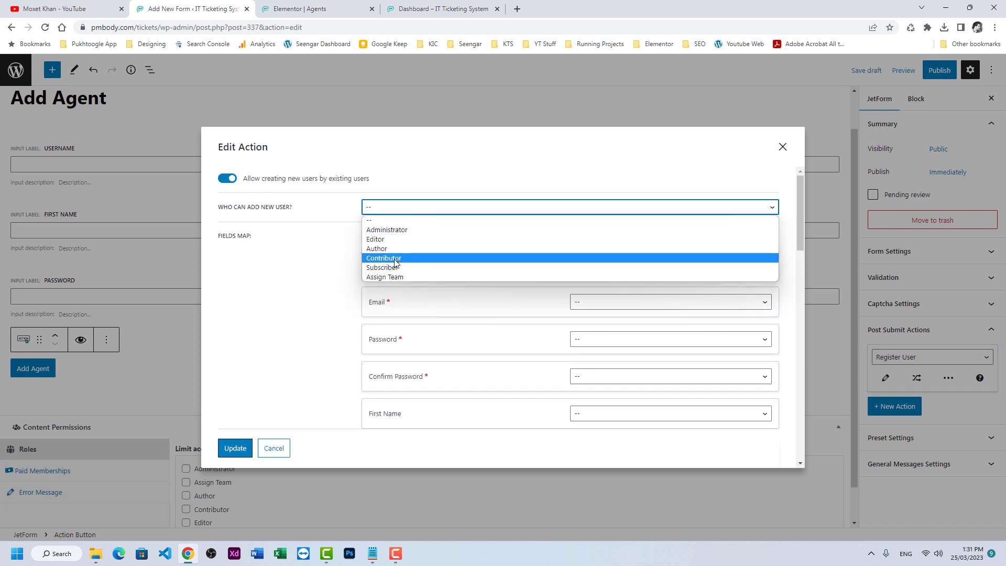
left_click(387, 230)
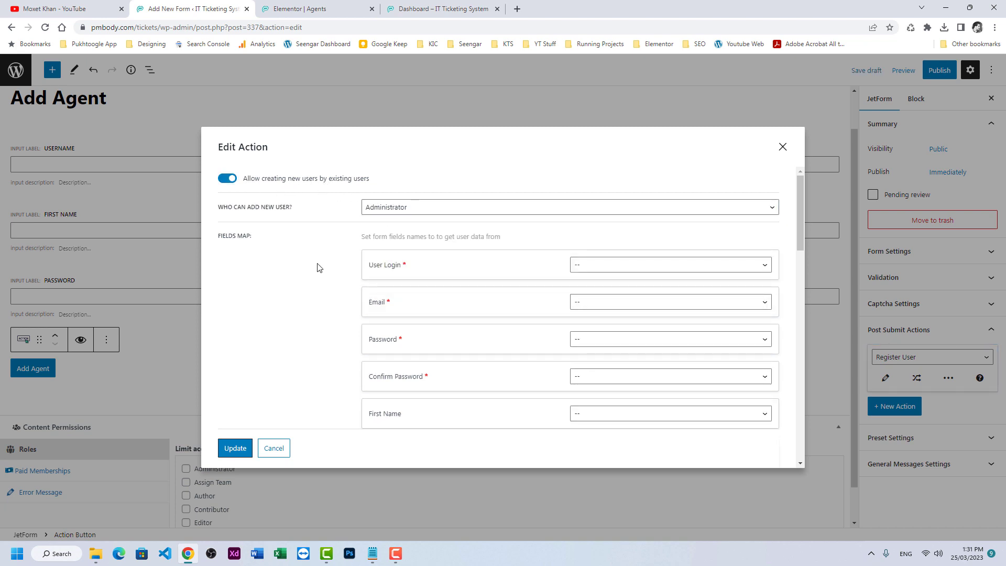
Map User Login, Email, Password and Confirm Password to Username, Email, Password and Repeat Password
scroll(292, 280, "down", 1)
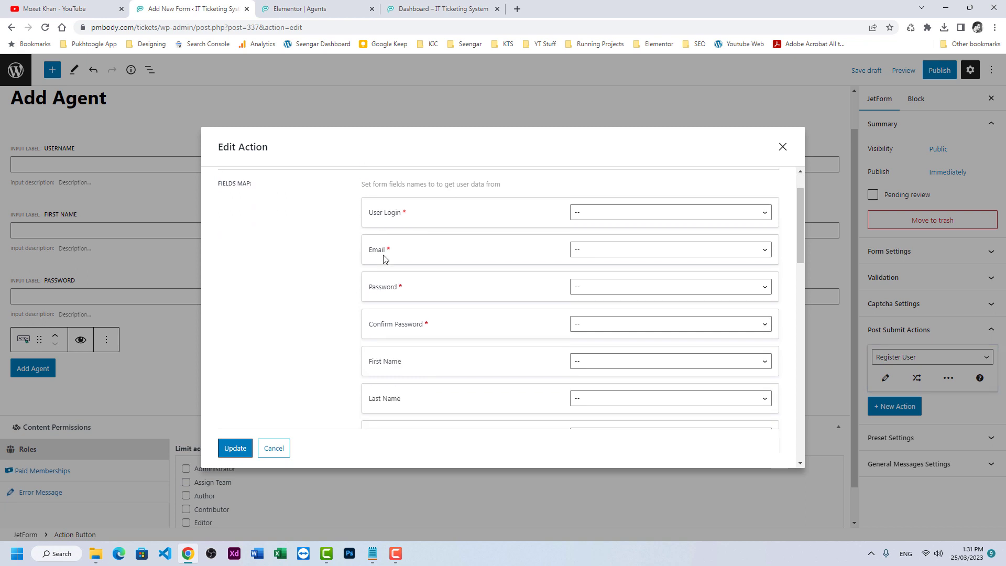
left_click(601, 215)
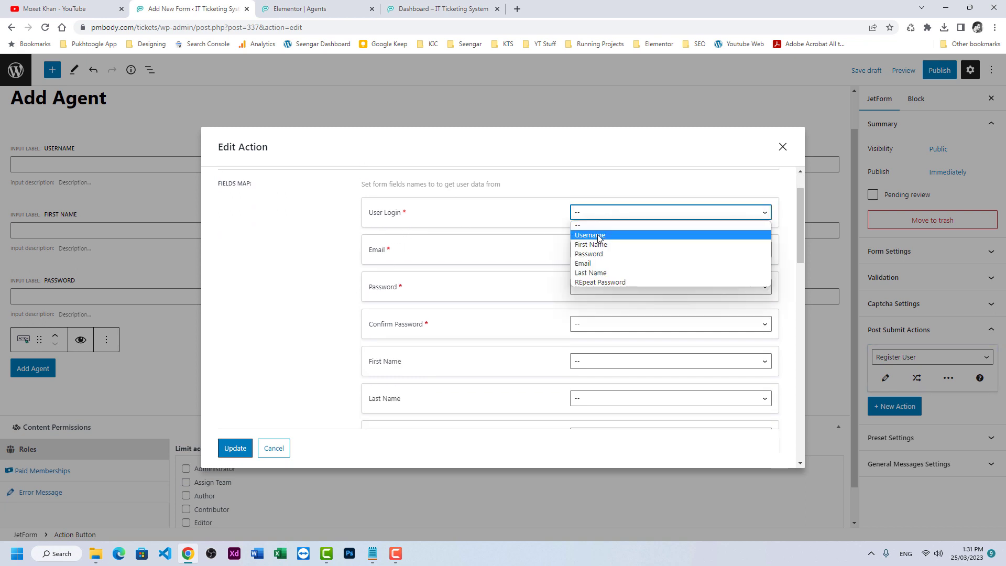
left_click(595, 235)
left_click(592, 249)
left_click(593, 300)
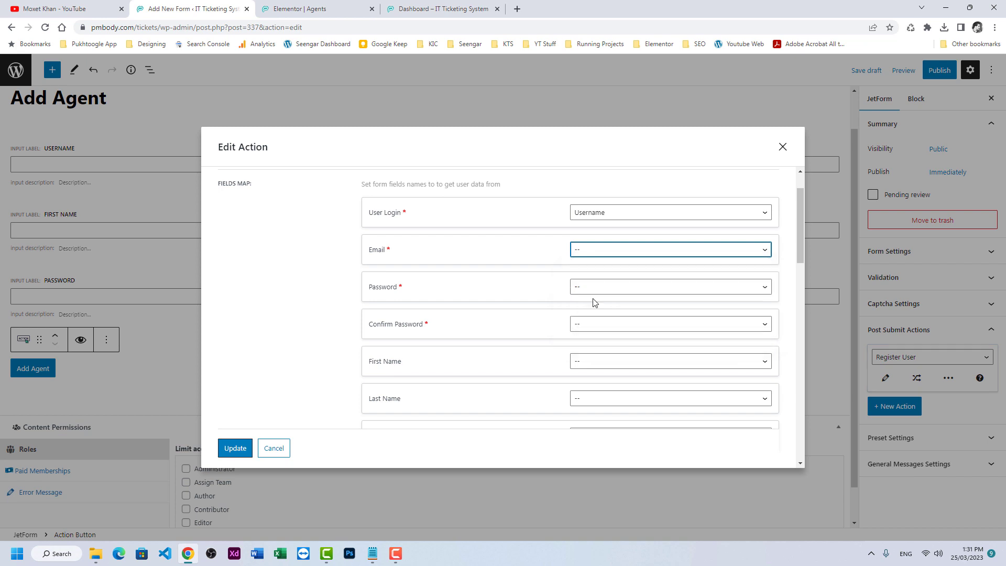
left_click(591, 290)
left_click(591, 328)
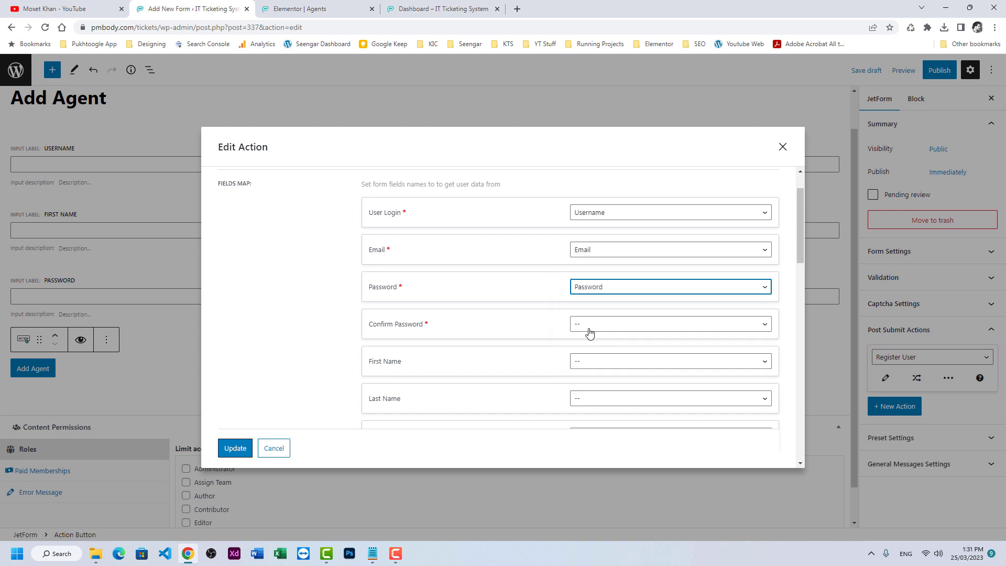
left_click(590, 330)
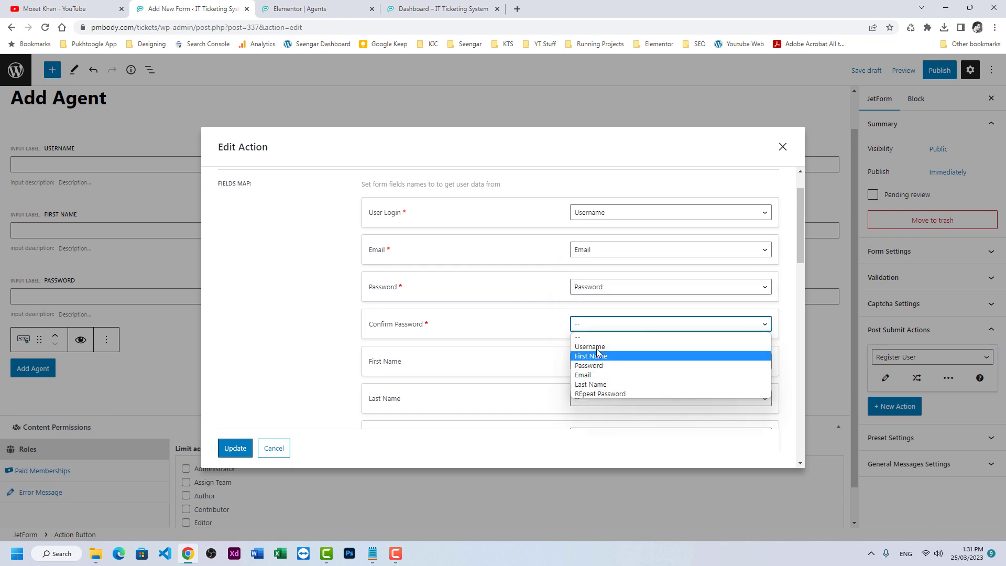
left_click(600, 395)
Map First Name and Last Name to their matching form fields
scroll(532, 361, "down", 3)
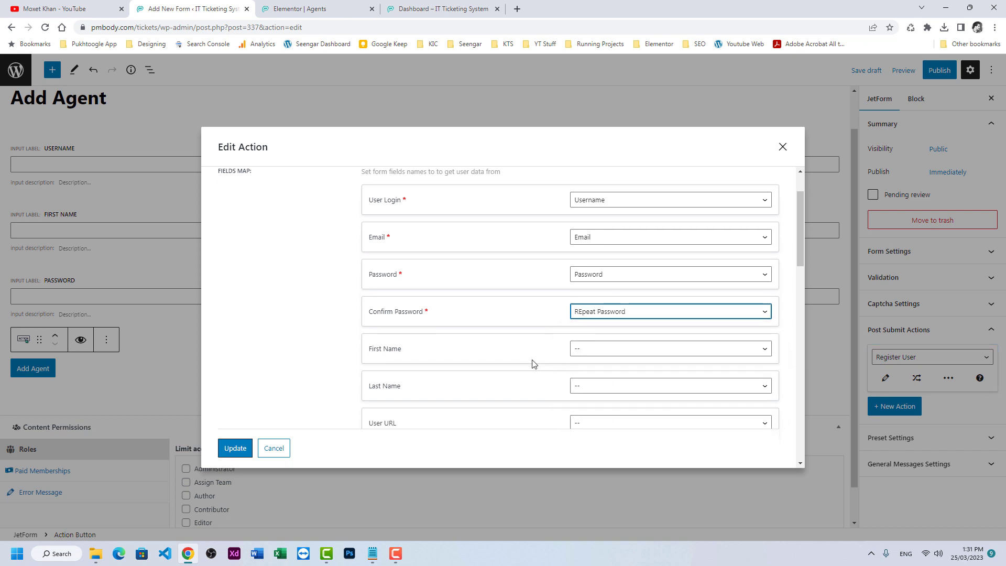
scroll(532, 360, "up", 1)
left_click(608, 257)
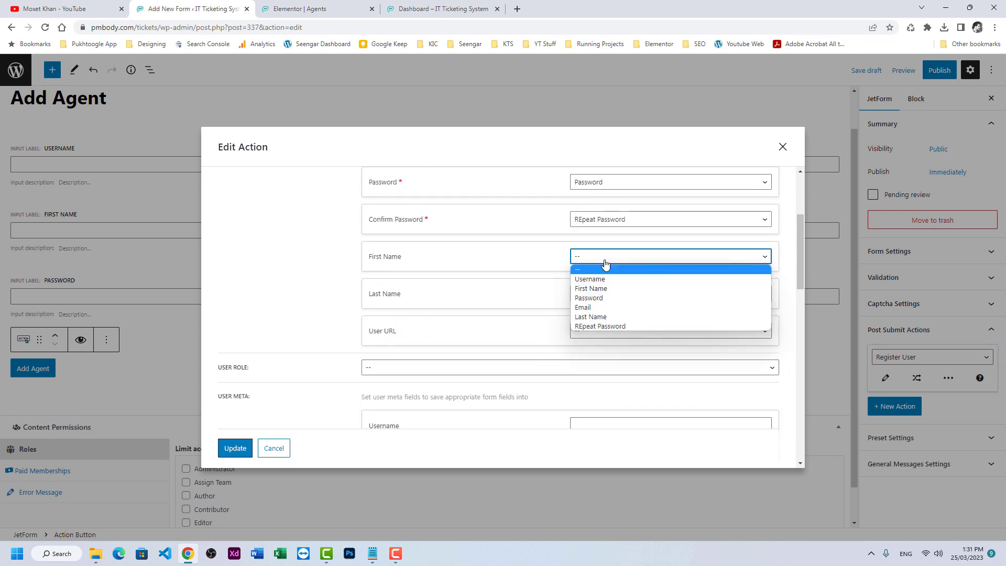
left_click(600, 290)
left_click(596, 296)
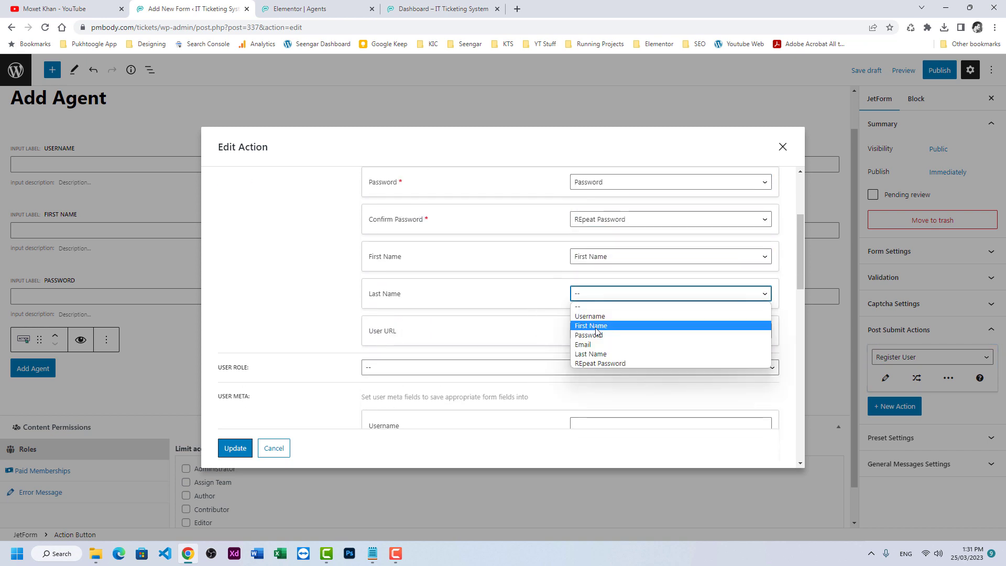
left_click(597, 357)
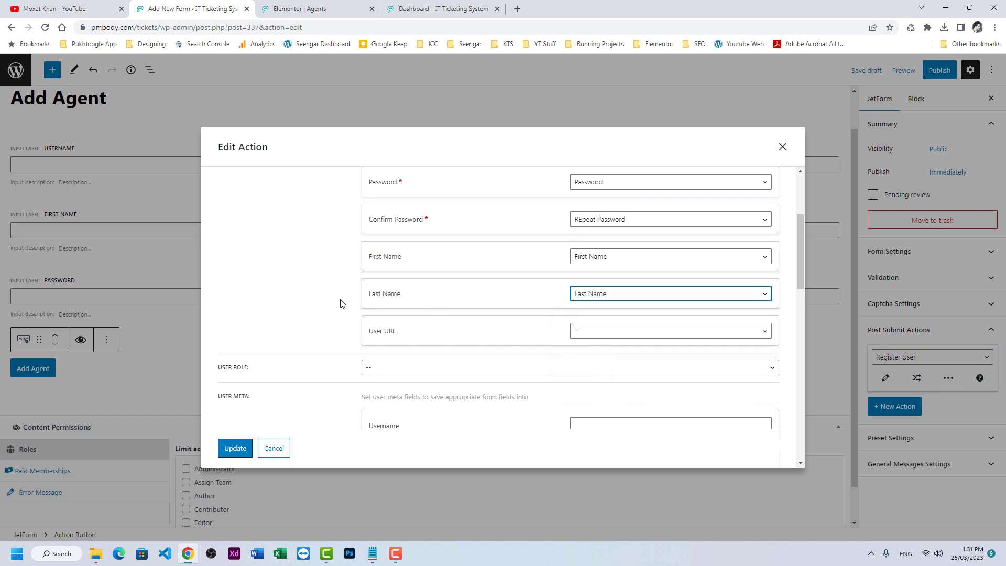
Set the new users' role to Assign Team and save the action
scroll(315, 299, "down", 1)
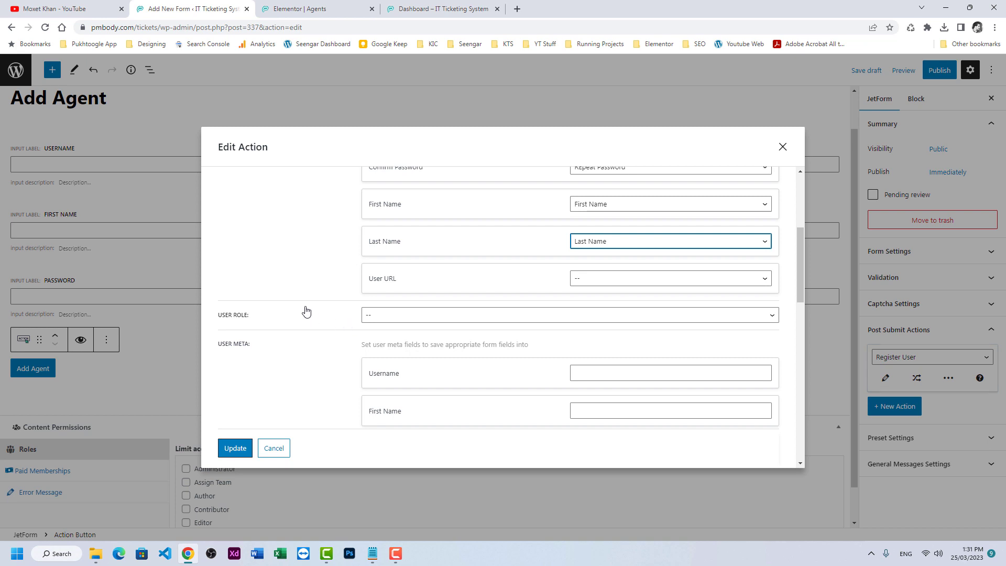
left_click(376, 317)
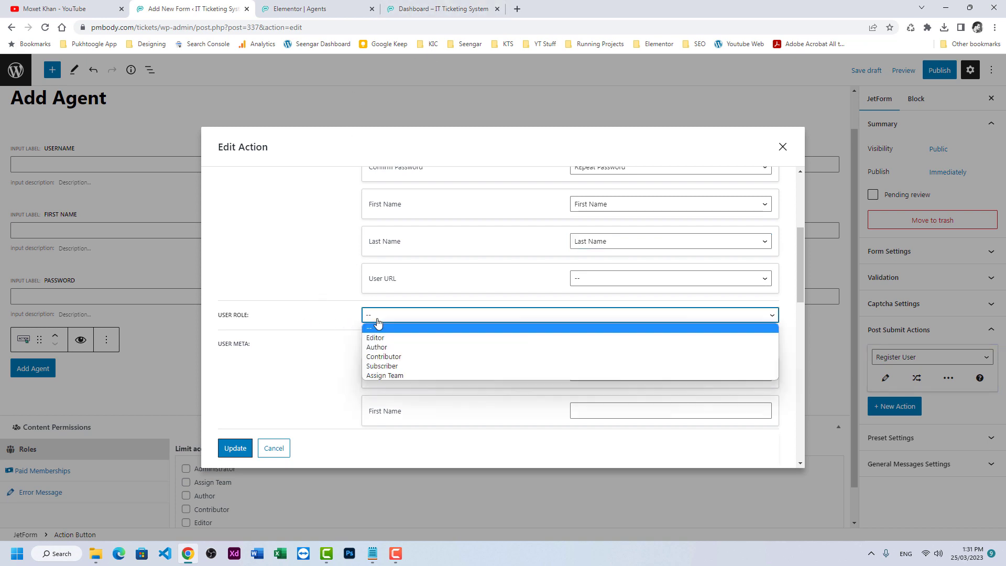
left_click(386, 375)
scroll(322, 361, "down", 10)
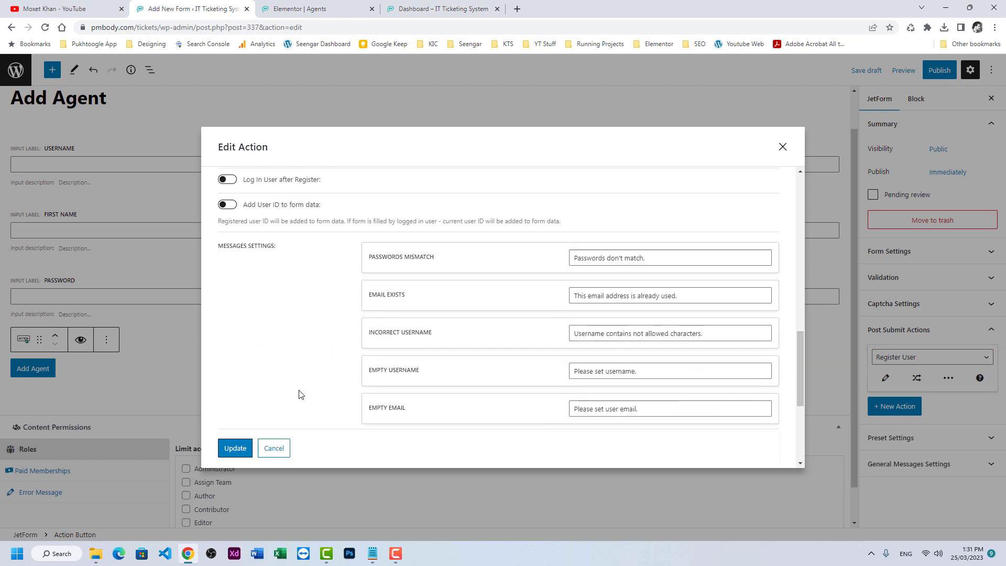
left_click(235, 448)
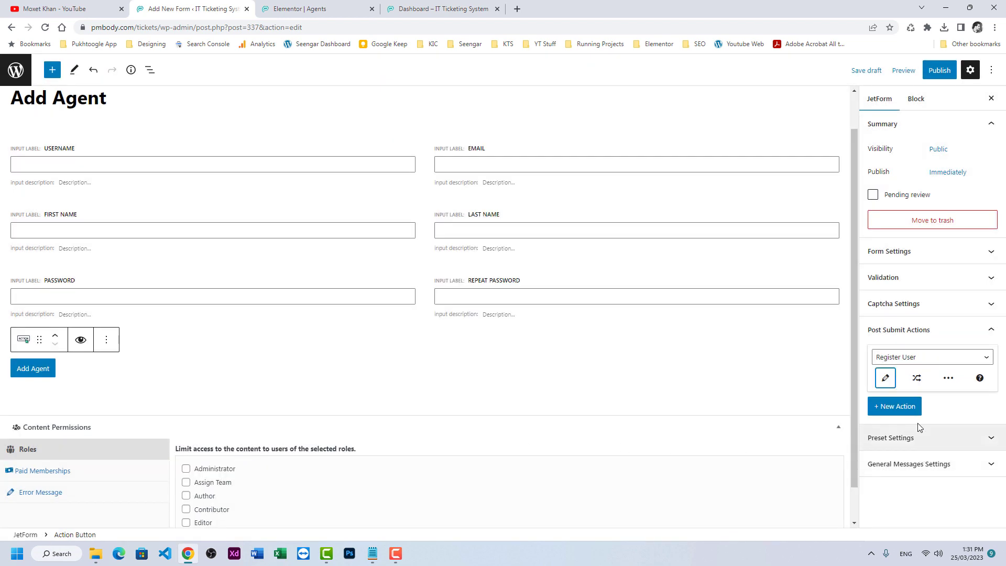
Add a second Redirect to Page action redirecting to the Current Page
left_click(902, 407)
left_click(877, 430)
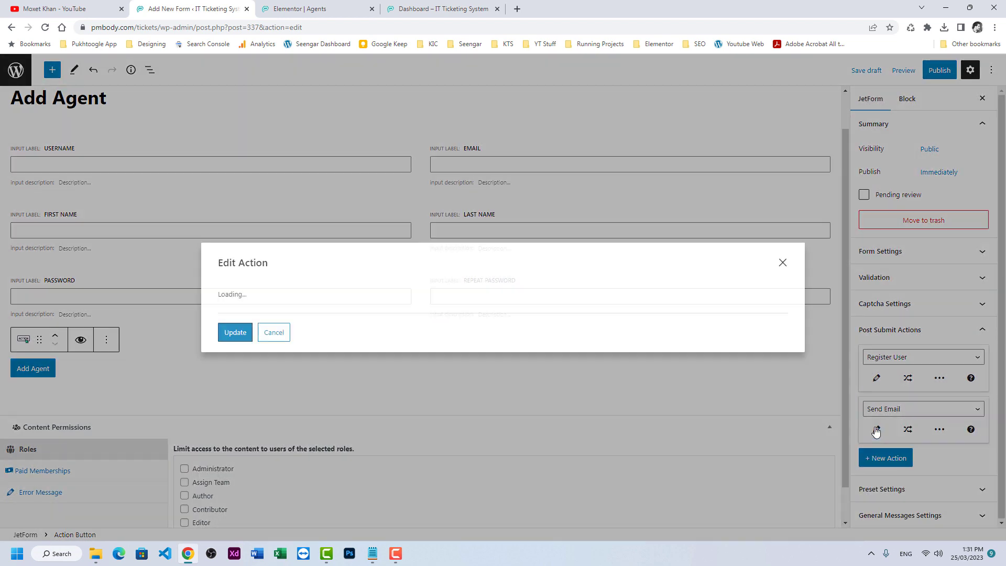
left_click(783, 149)
left_click(902, 409)
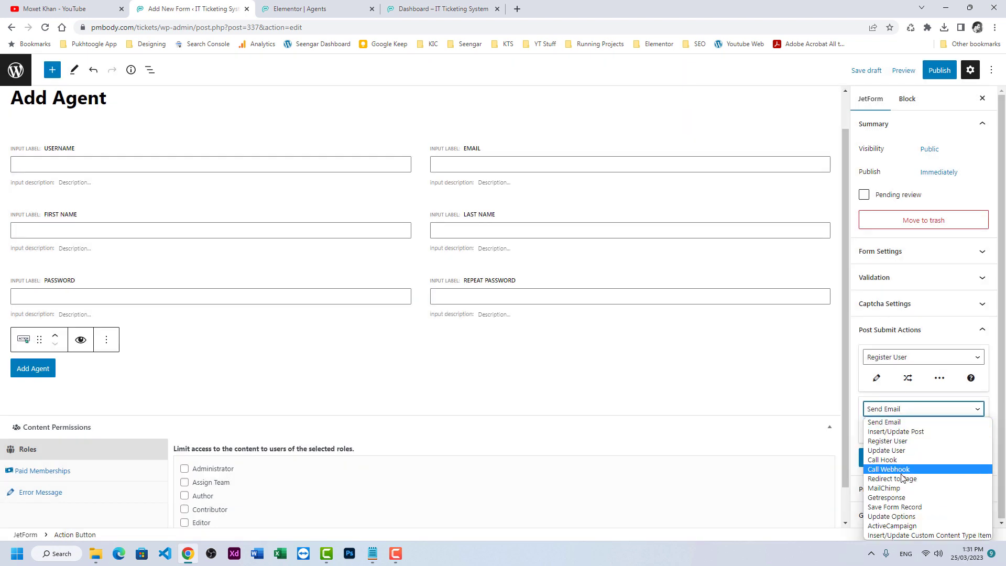
left_click(892, 478)
left_click(877, 429)
left_click(550, 199)
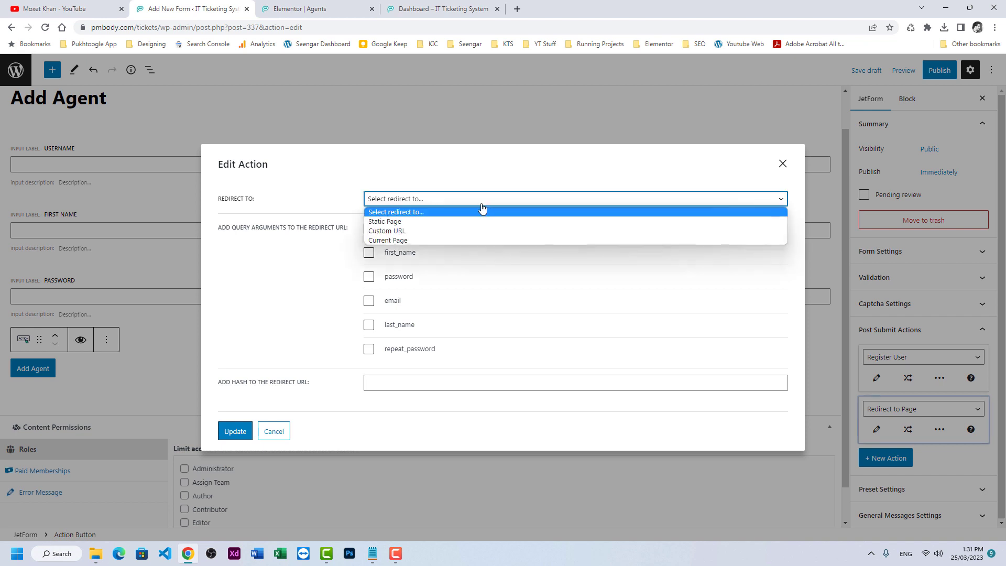
left_click(426, 238)
left_click(235, 431)
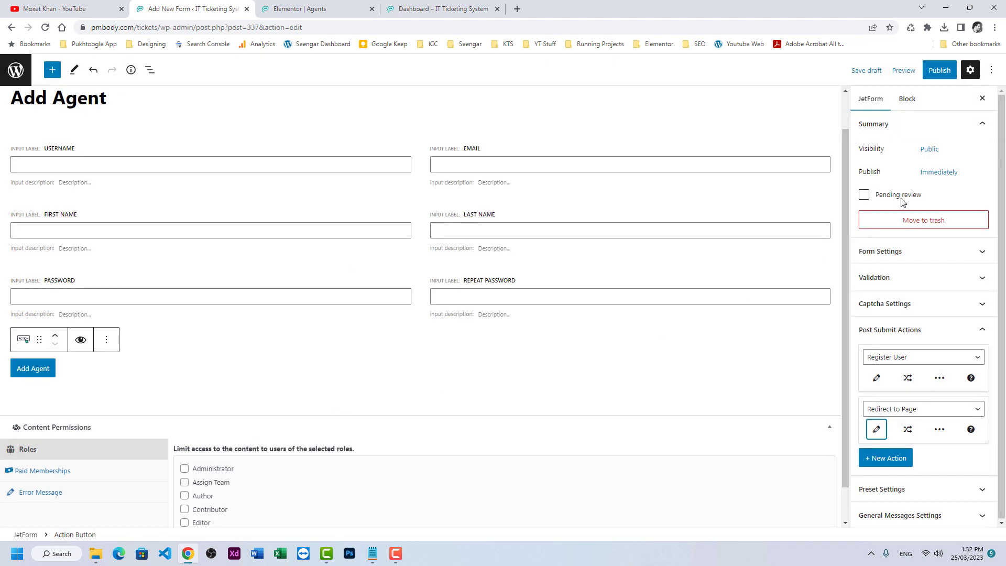
Publish the Add Agent form and go to the Agents page in Elementor
left_click(939, 70)
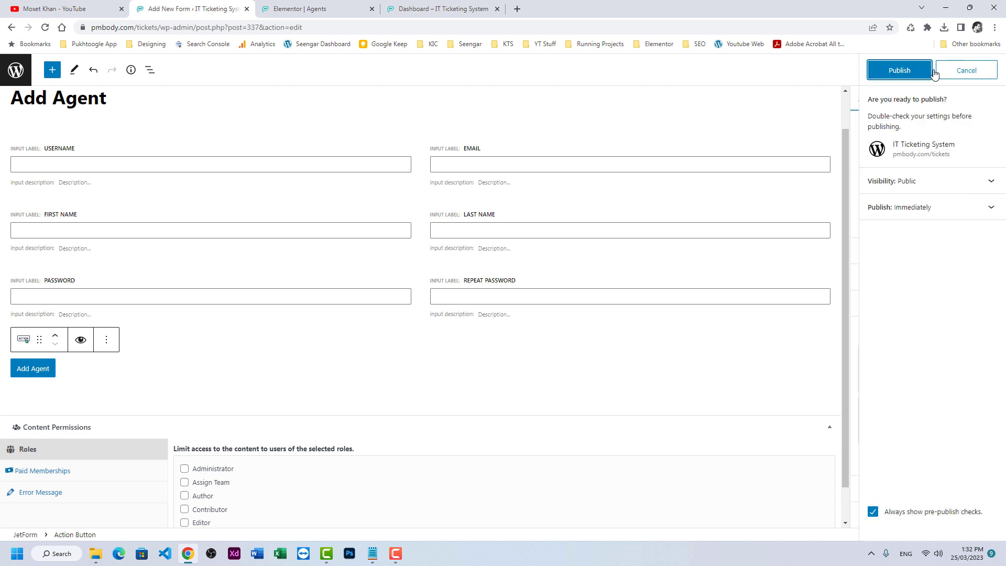
left_click(886, 74)
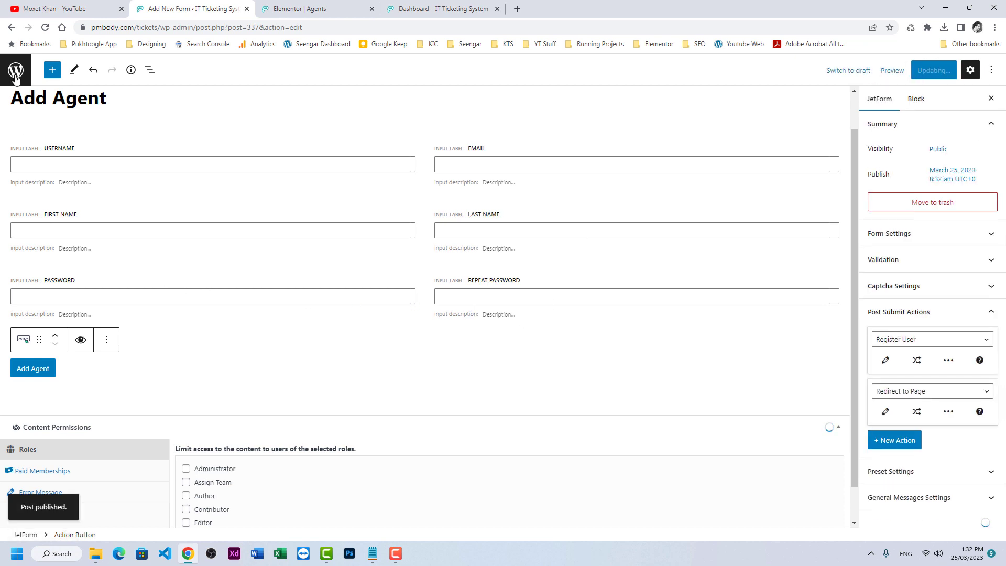
left_click(290, 7)
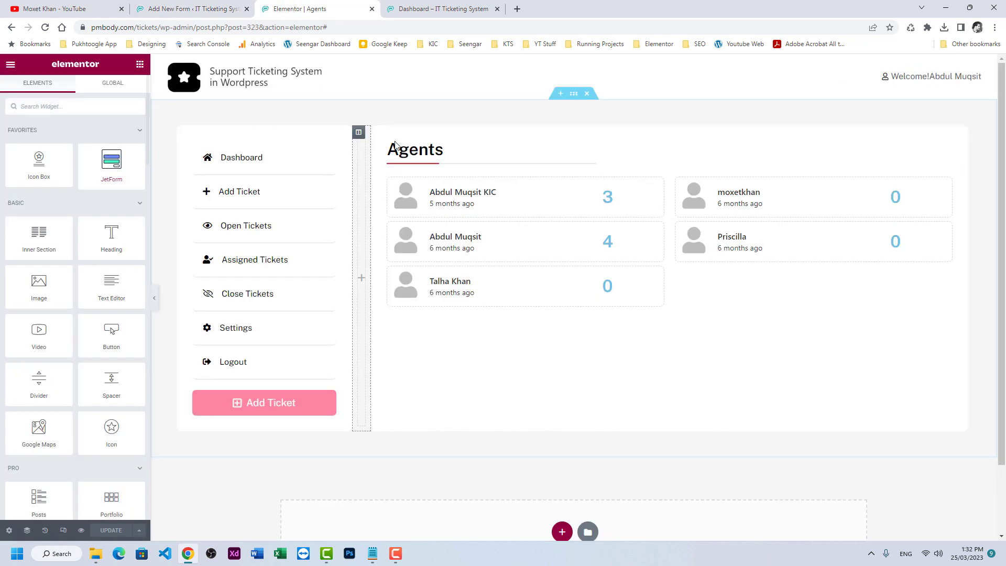
Duplicate the Agents heading below the agents list and retitle it 'Add Agent'
right_click(428, 156)
left_click(519, 179)
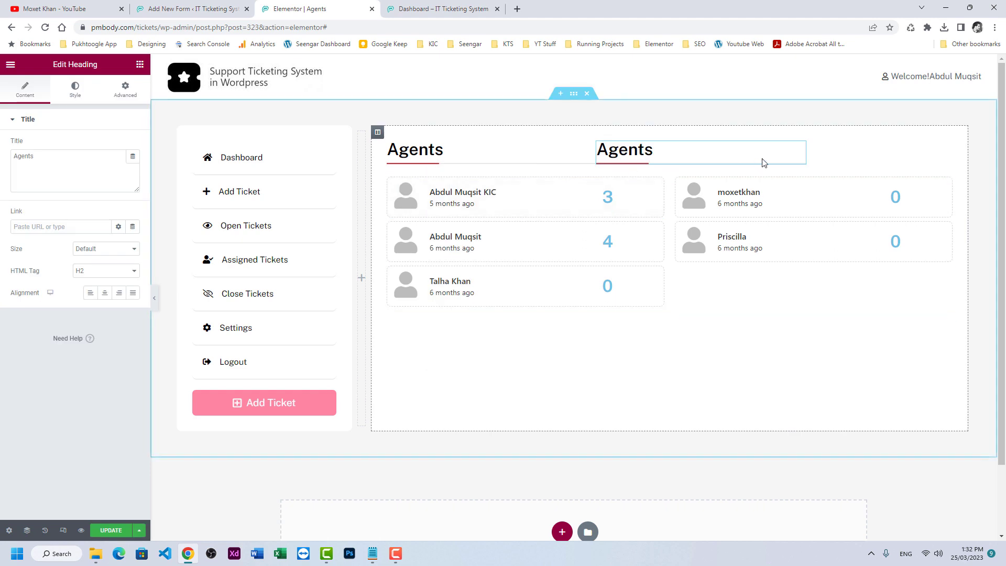
left_click_drag(802, 148, 580, 289)
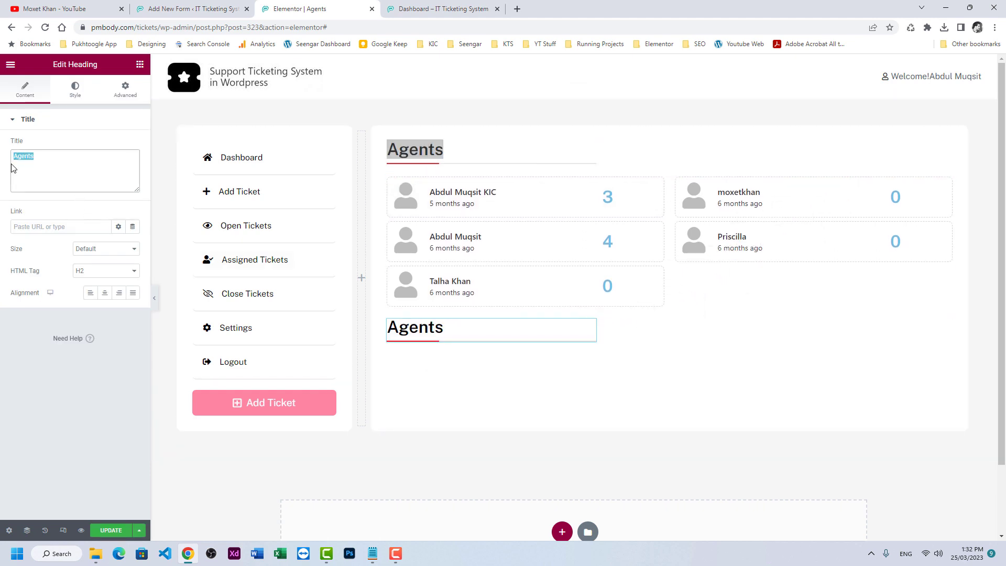
type("Add")
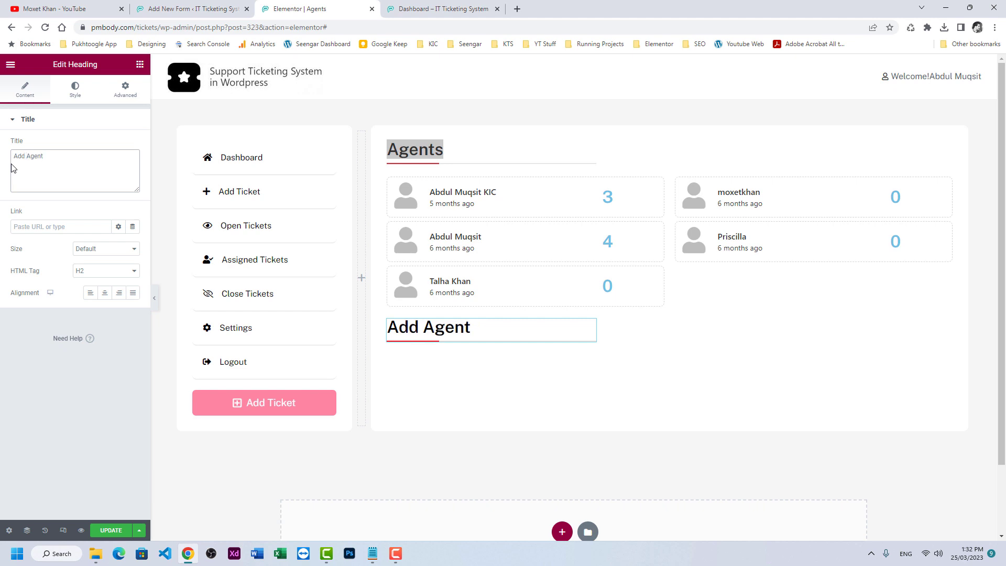
Drop a JetForm widget below the Add Agent heading and save the page
left_click(140, 64)
left_click_drag(105, 152, 433, 344)
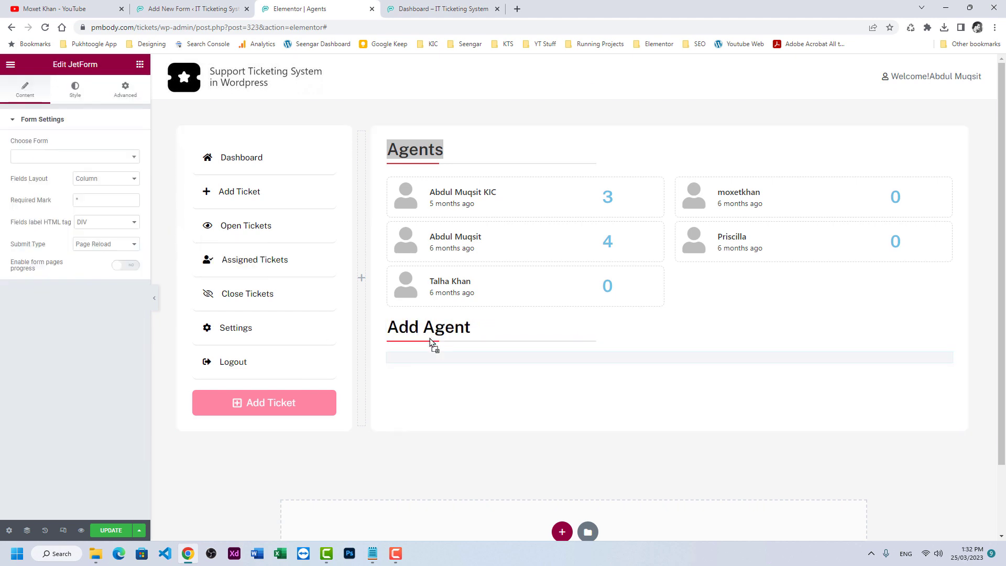
left_click(100, 157)
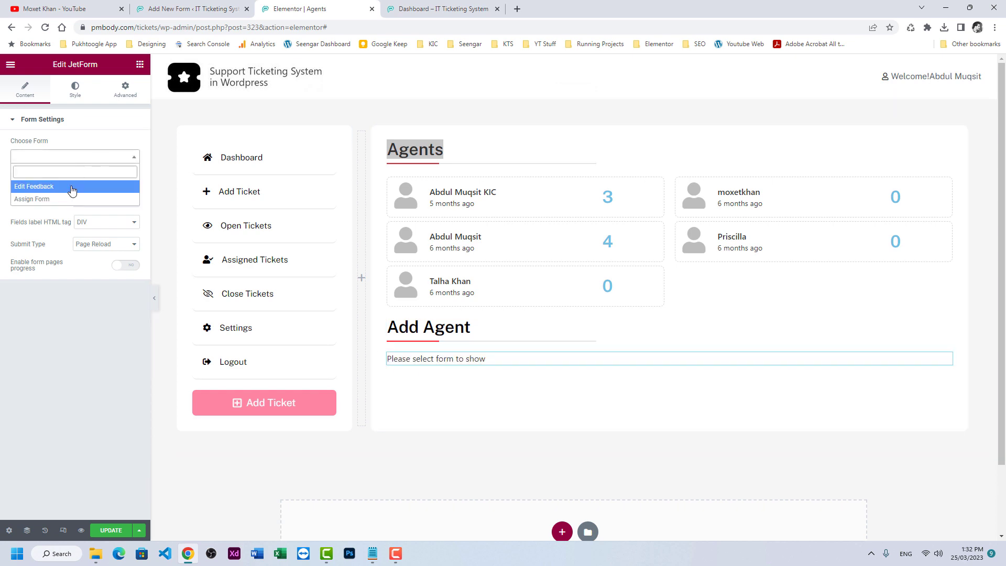
left_click(112, 536)
left_click(110, 530)
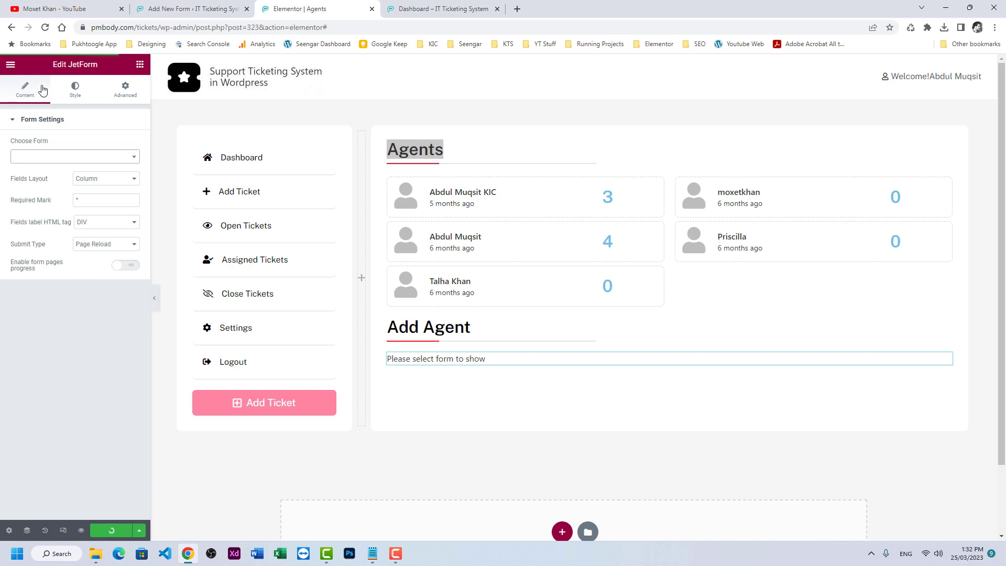
After reloading the editor, embed the Add Agent form in a new JetForm widget
left_click(46, 29)
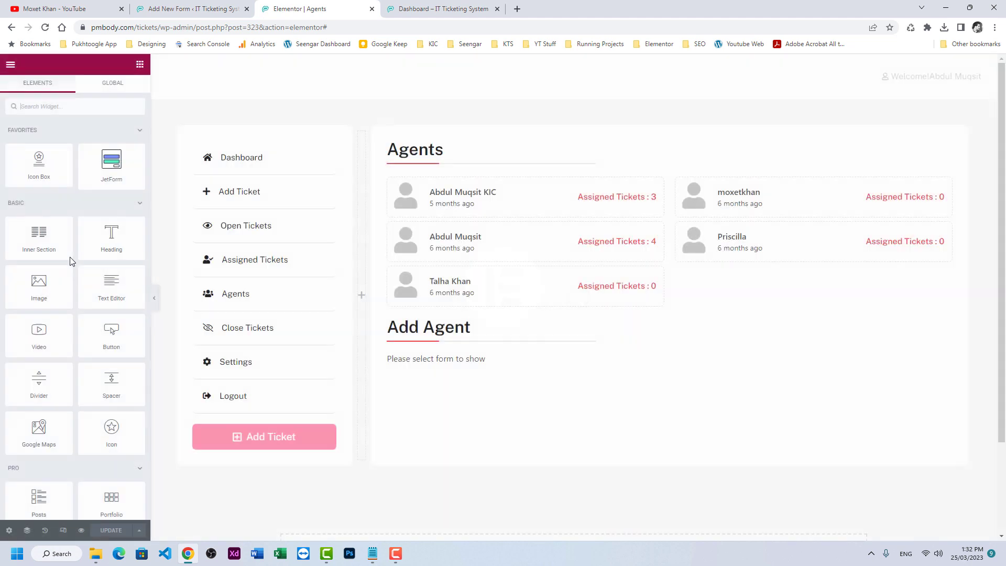
left_click_drag(111, 164, 414, 346)
left_click(105, 157)
left_click(70, 212)
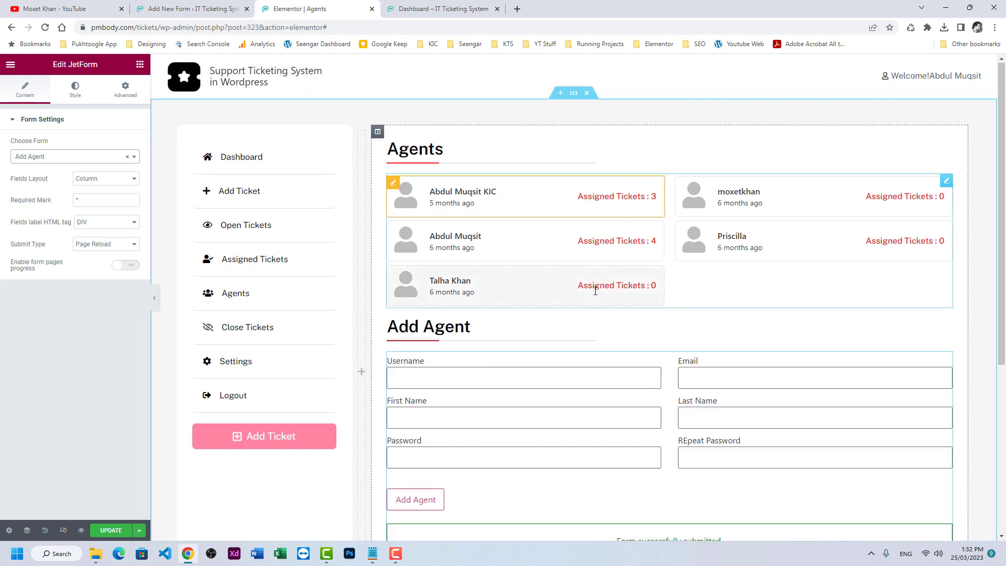
scroll(530, 320, "down", 2)
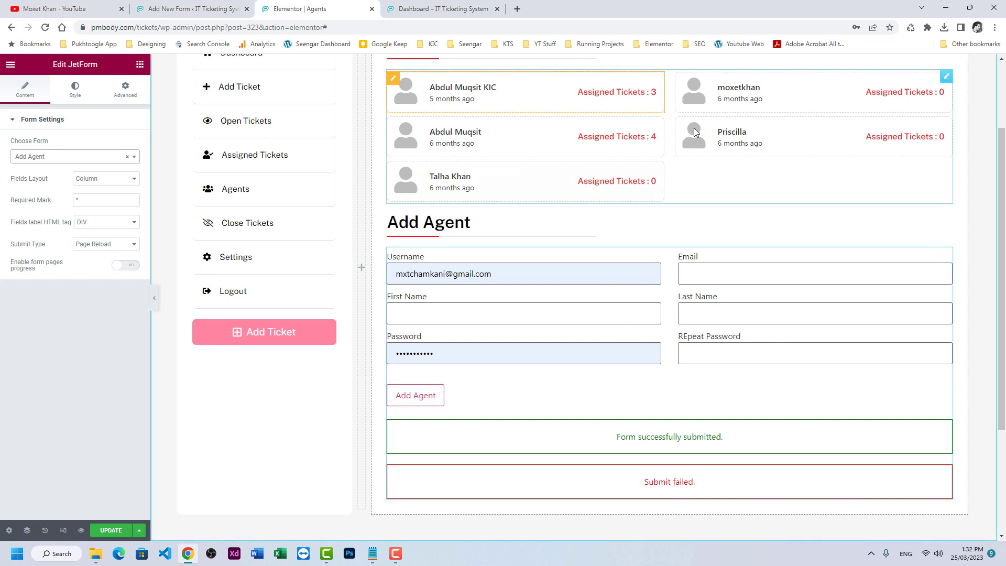
Switch the JetForm widget's Submit Type to AJAX, update the page, and view the Dashboard
left_click(102, 244)
left_click(101, 263)
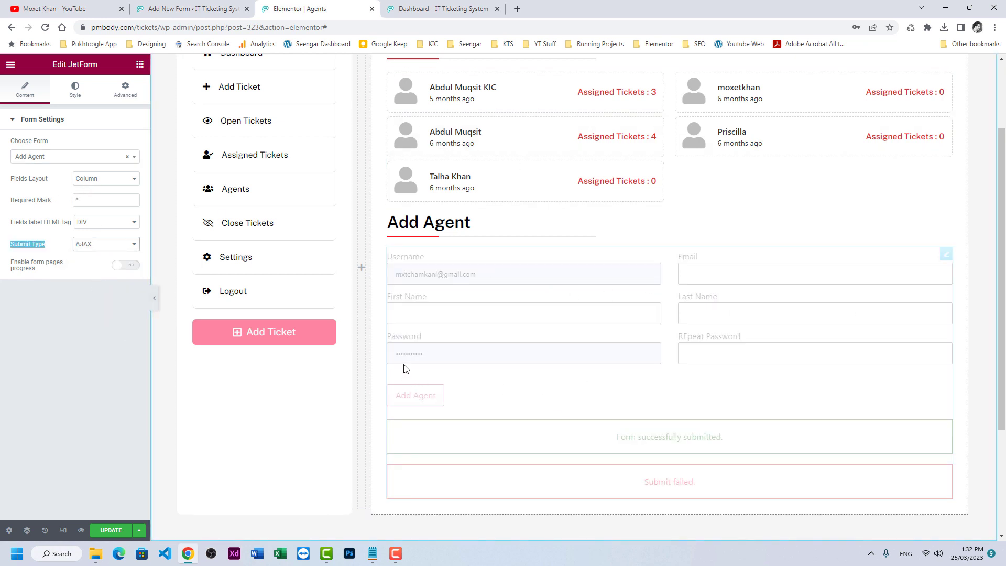
left_click(111, 531)
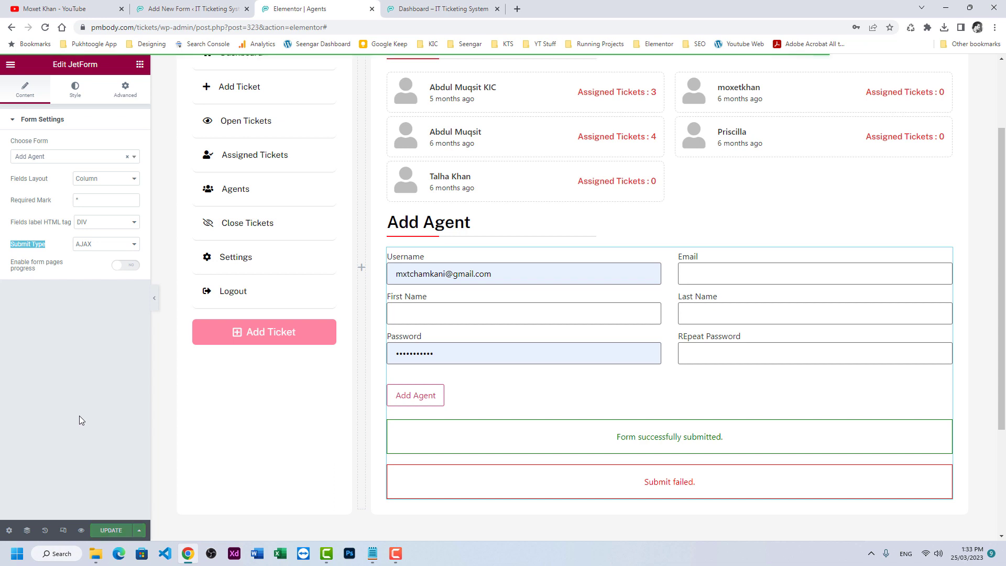
left_click(445, 9)
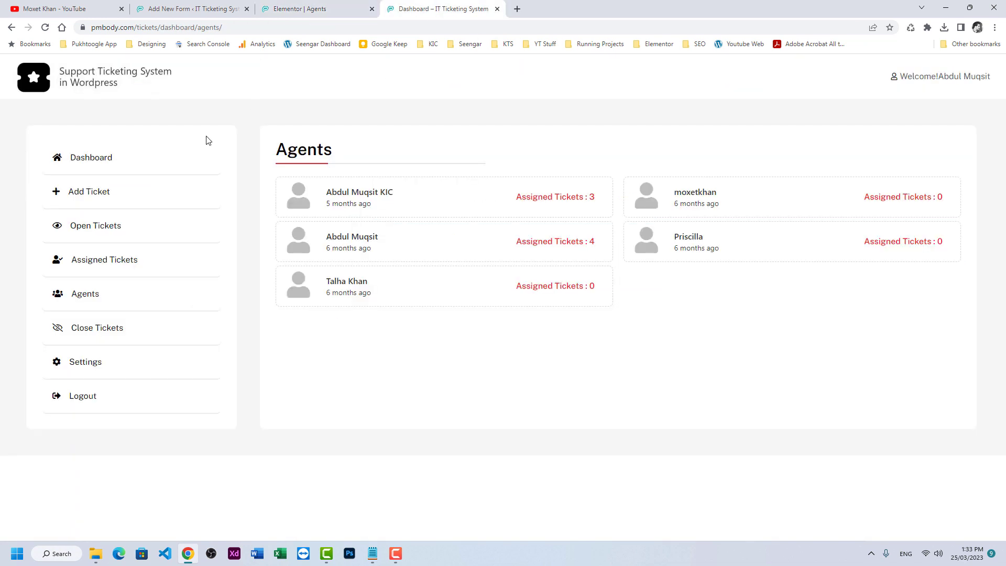
Reload the Agents page and enter the new agent's username and first name
left_click(114, 294)
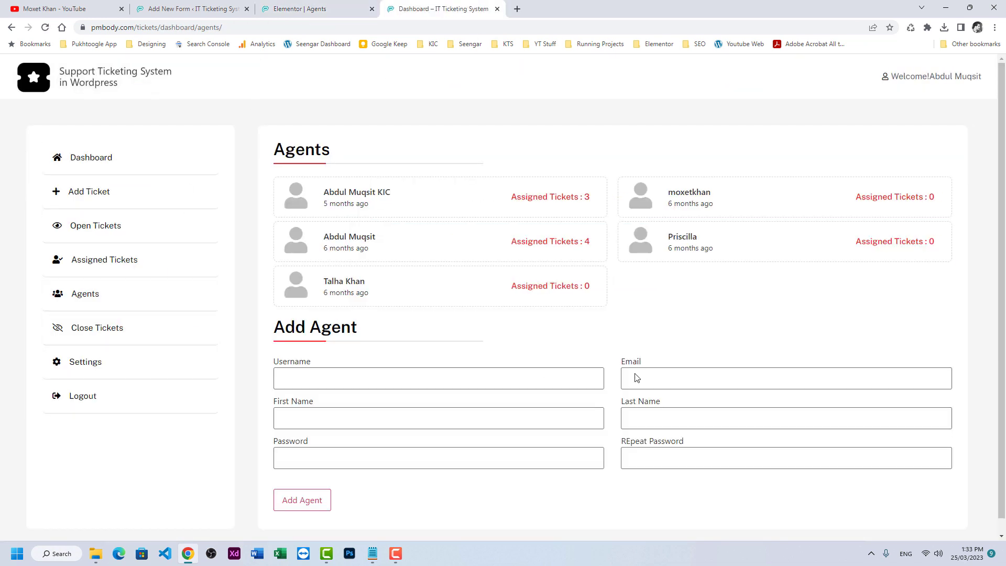
scroll(624, 367, "down", 1)
left_click(397, 362)
type("m")
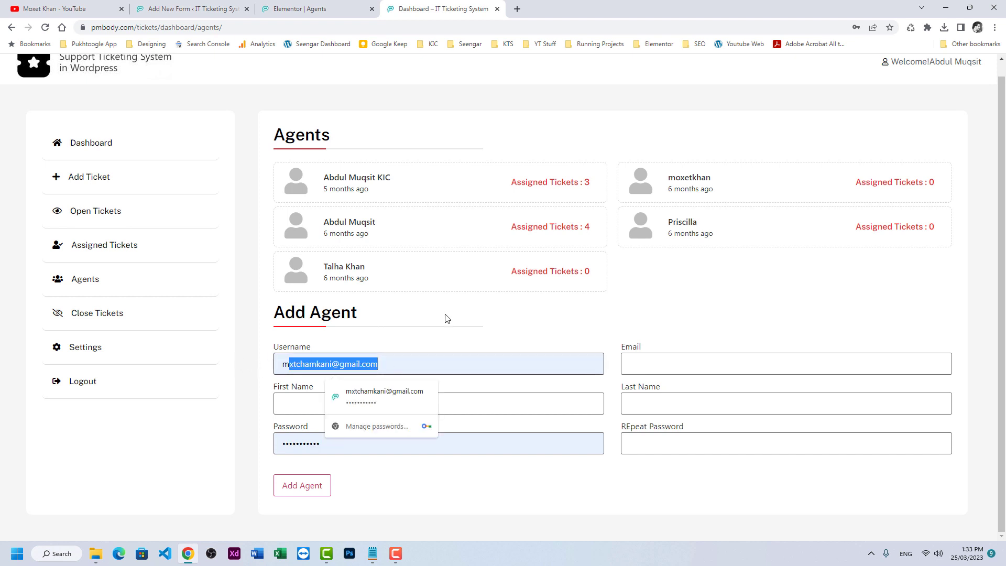
key("BackSpace")
key("BackSpace")
type("eer")
key("Tab")
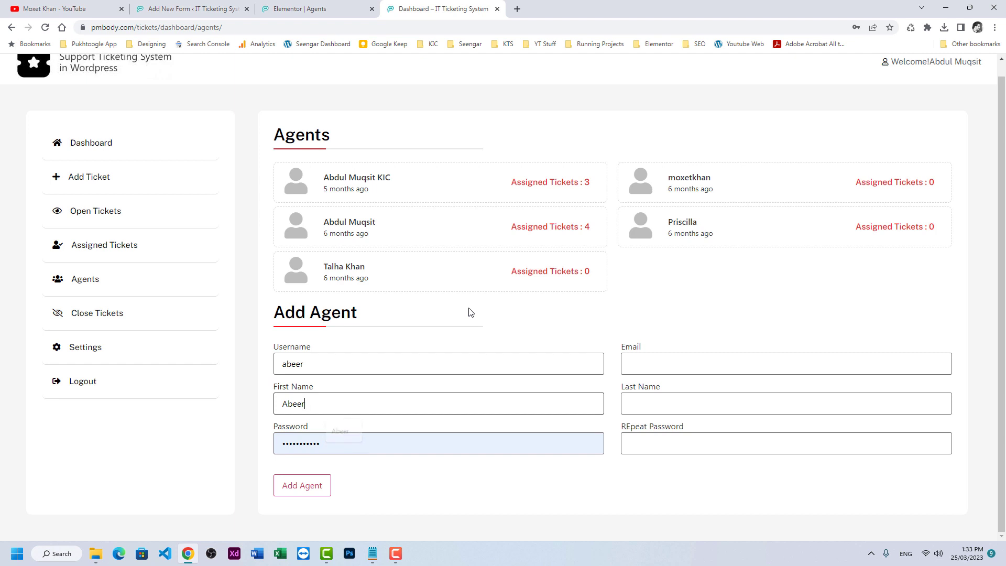
key("Tab")
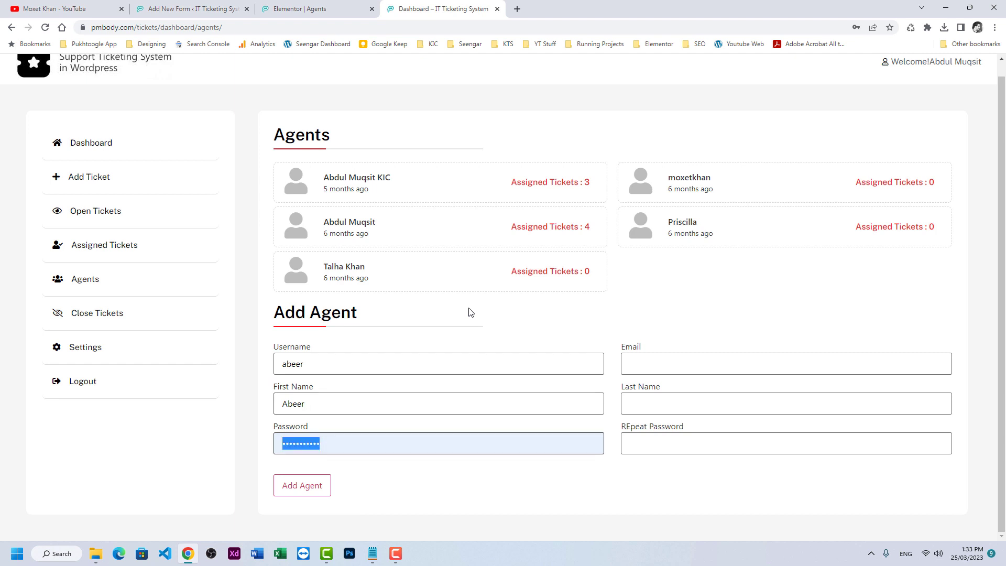
Fill in the new agent's email address and last name
left_click(642, 355)
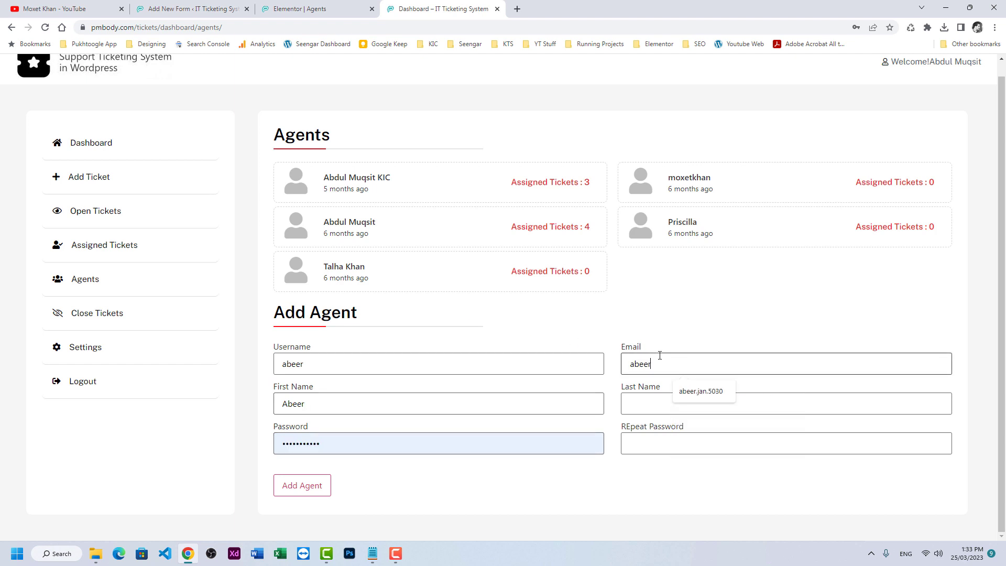
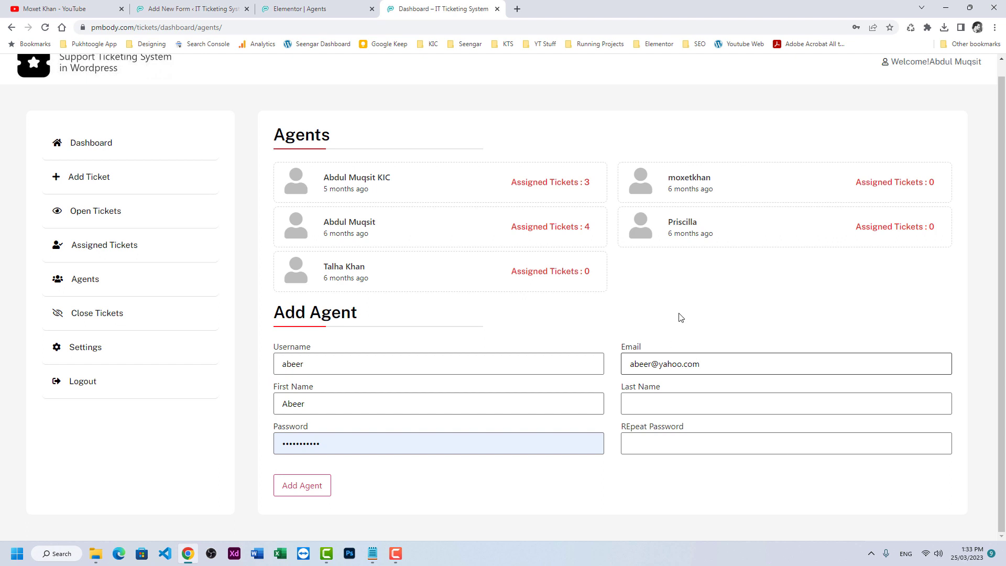
left_click(720, 405)
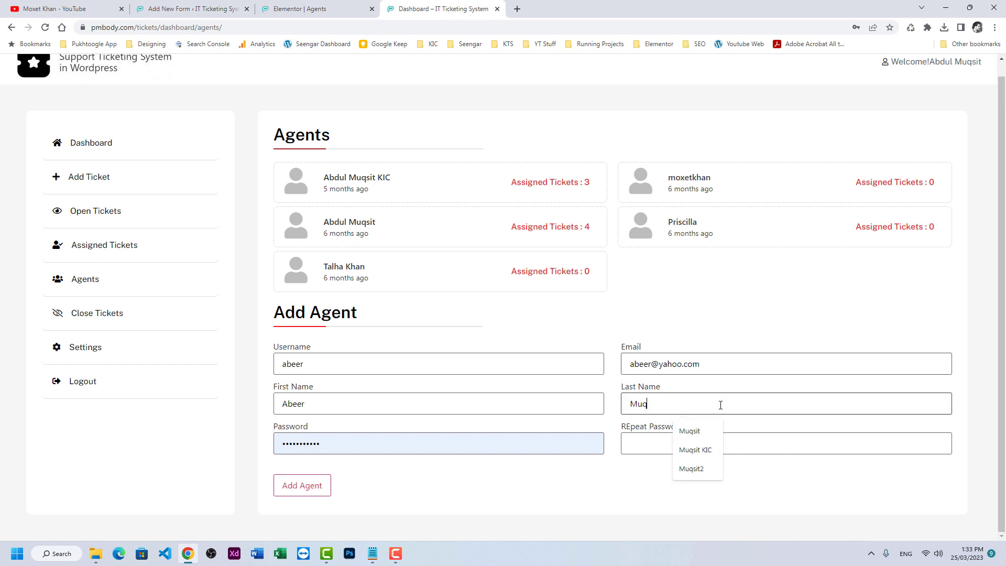
key("Tab")
Enter the password in both password fields and submit the Add Agent form
left_click_drag(357, 430, 226, 424)
left_click(278, 444)
key("ctrl+a")
key("BackSpace")
left_click(645, 440)
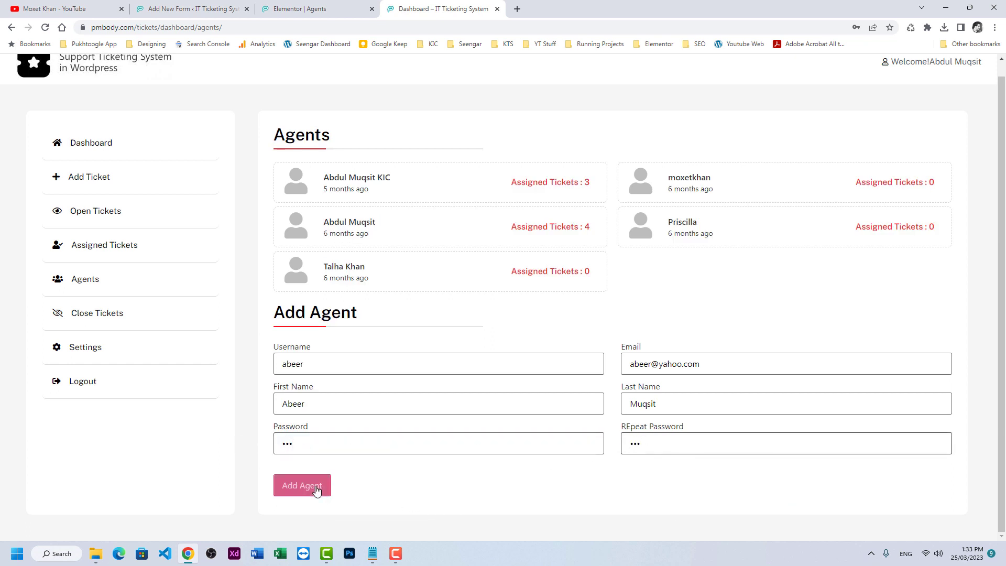
left_click(316, 486)
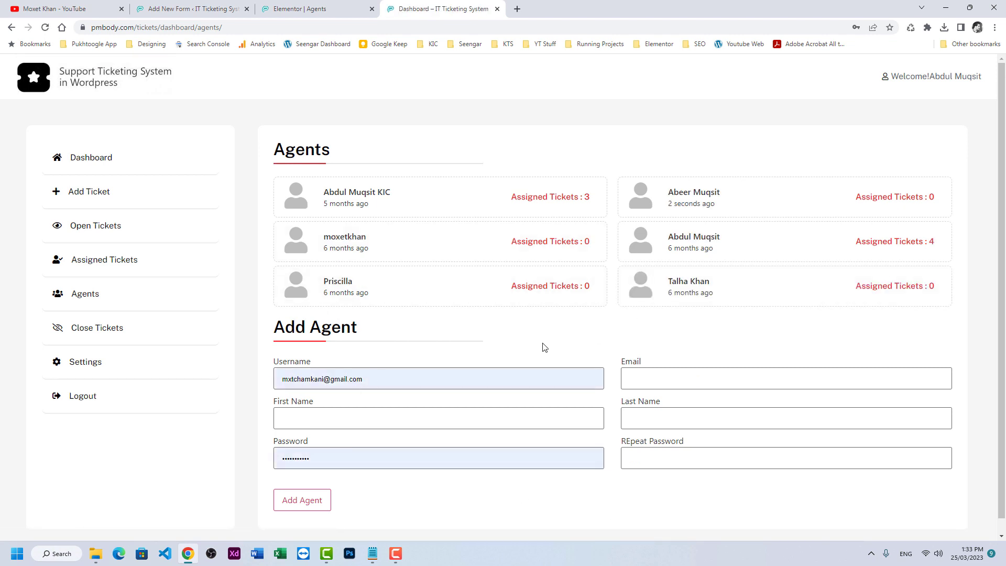
Highlight the new agent's name, 0 assigned tickets and added time in the Agents list
left_click_drag(666, 192, 722, 193)
left_click(859, 193)
left_click_drag(860, 193, 942, 198)
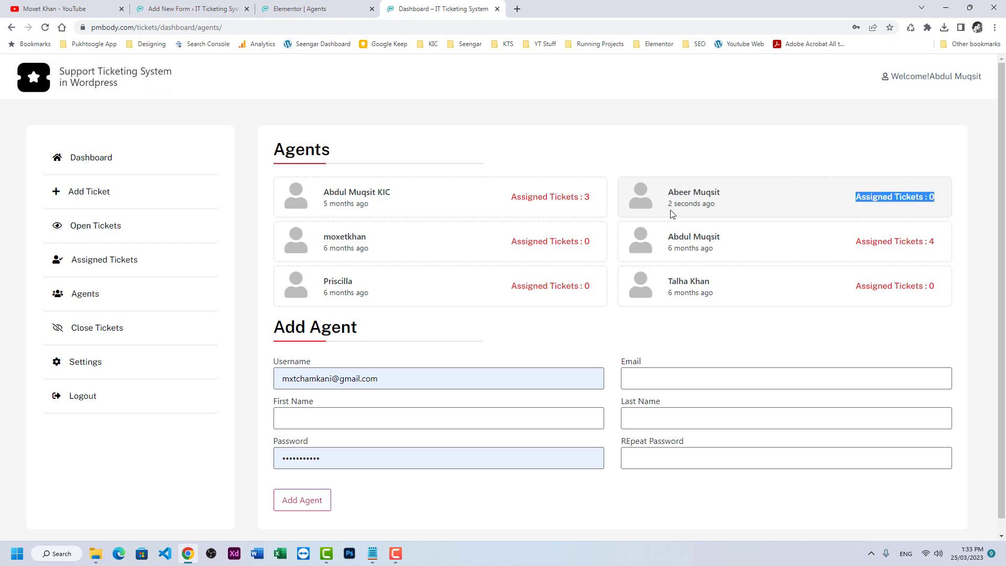
left_click_drag(670, 204, 726, 208)
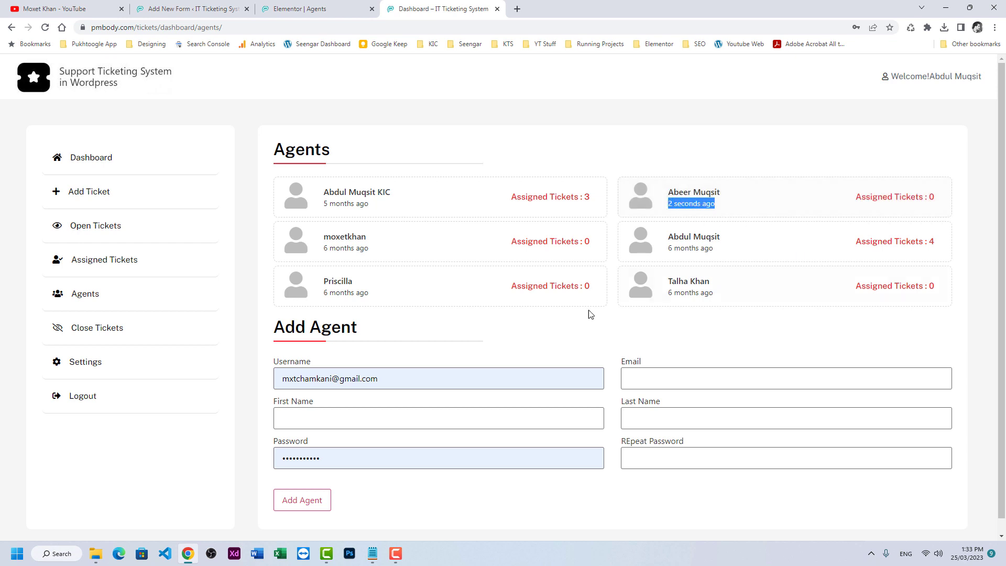
left_click(210, 9)
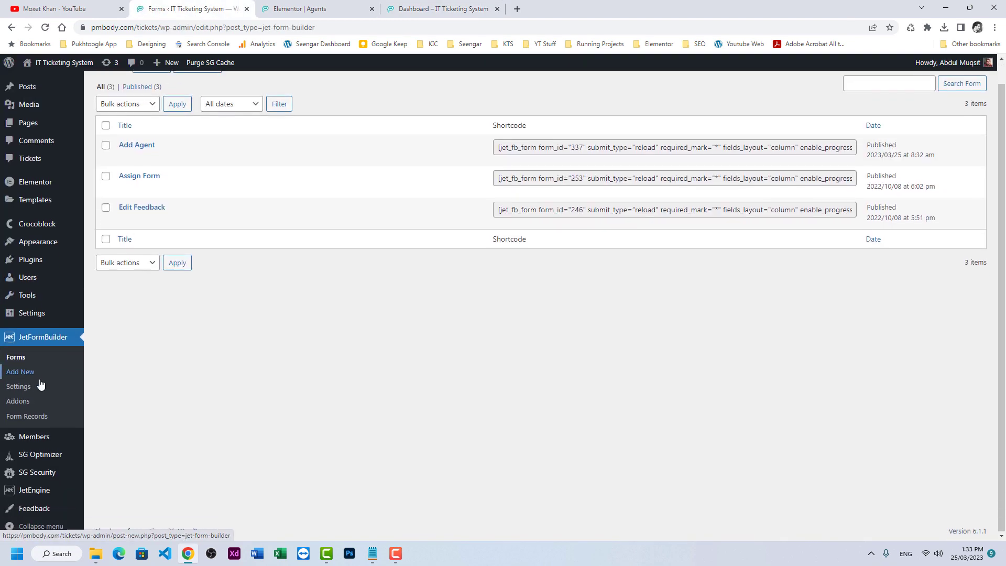
Confirm the new user's Assign Team role in All Users, then open Open Tickets
left_click(27, 277)
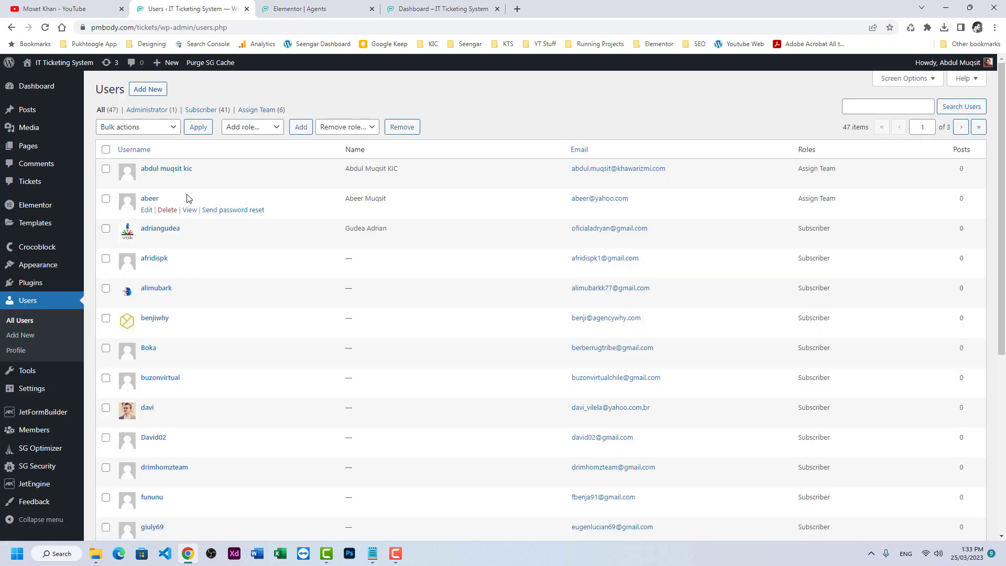
left_click_drag(199, 203, 914, 203)
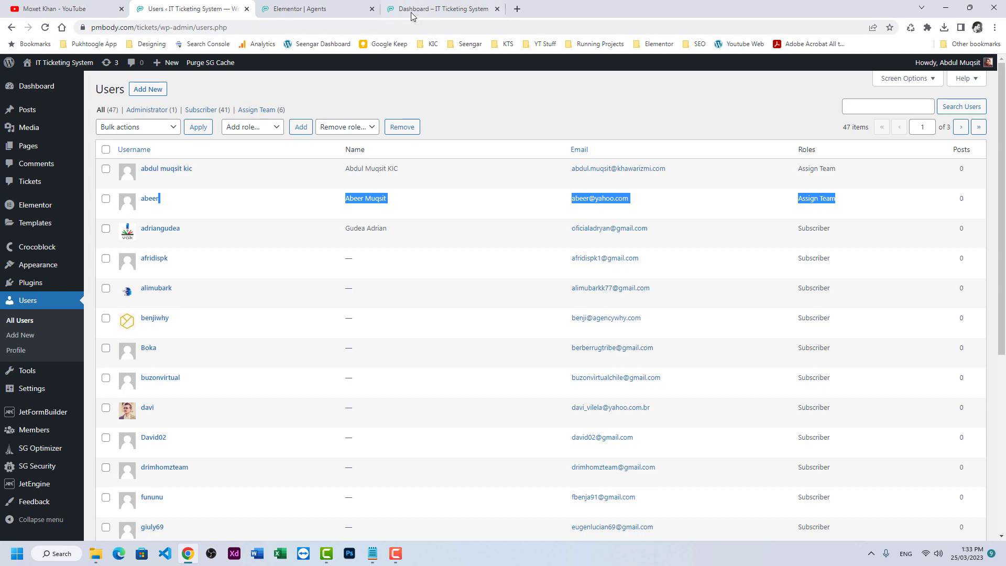
left_click(415, 10)
left_click(99, 236)
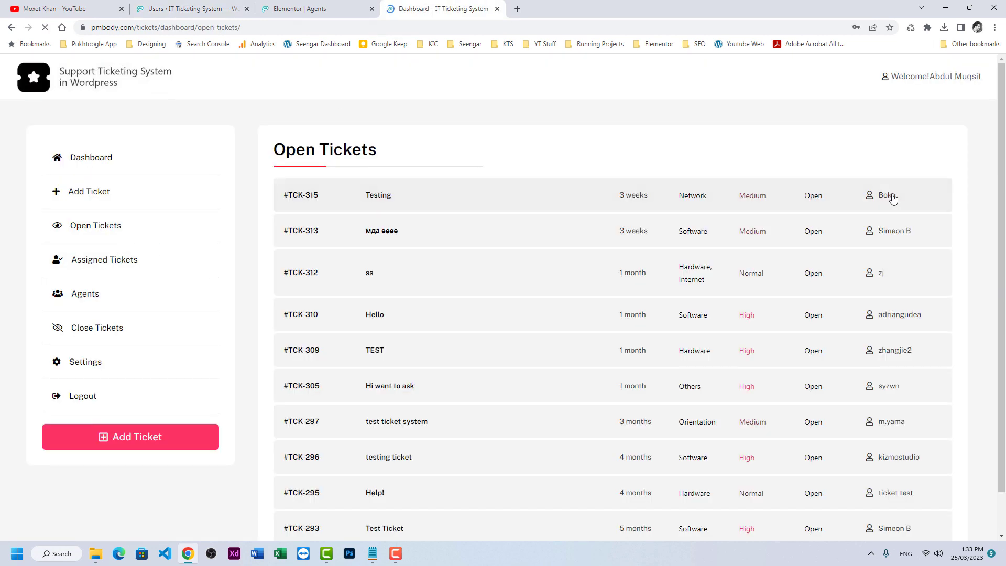
Assign the Testing ticket TCK-315 to the new agent
left_click(392, 202)
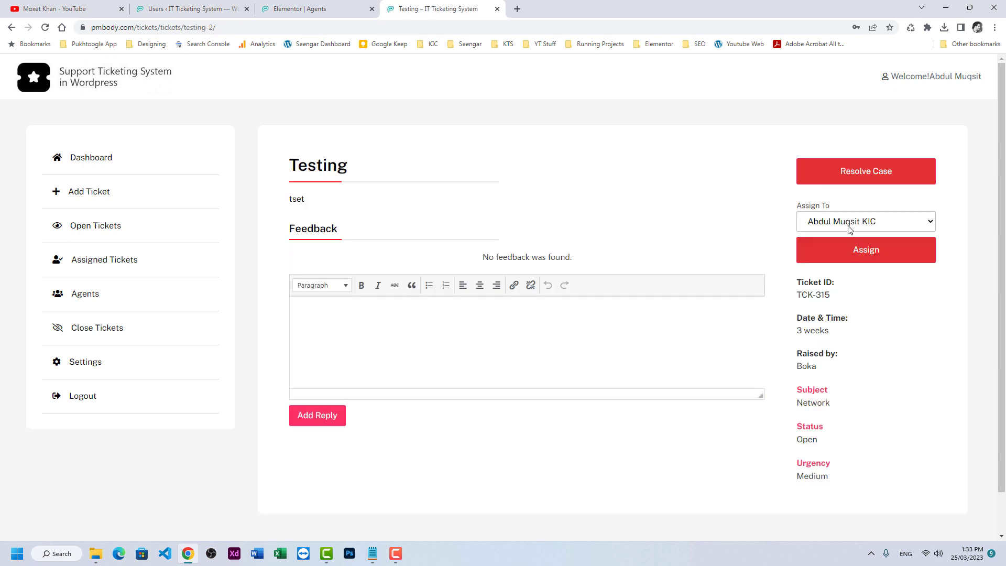
left_click(848, 227)
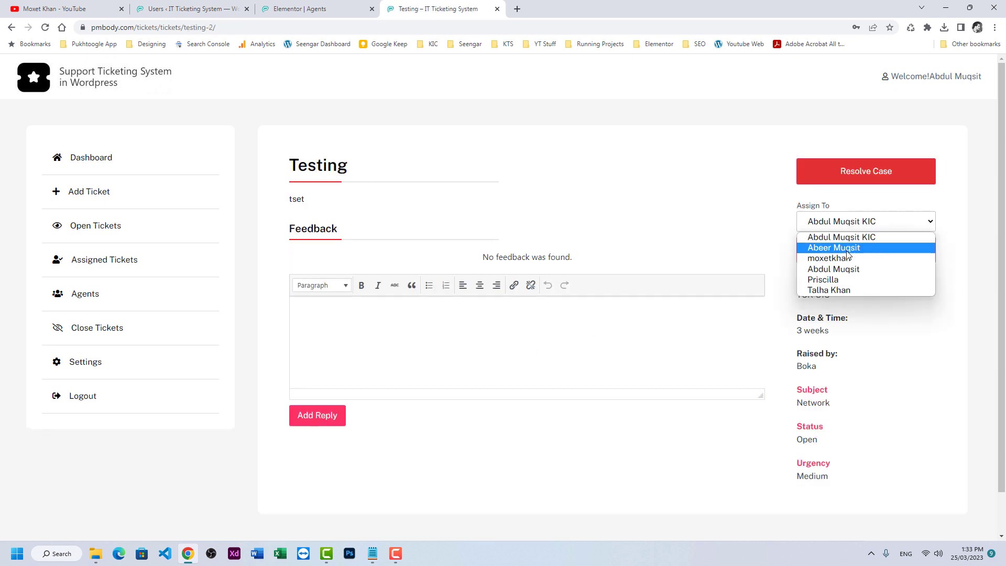
left_click(813, 248)
left_click(814, 255)
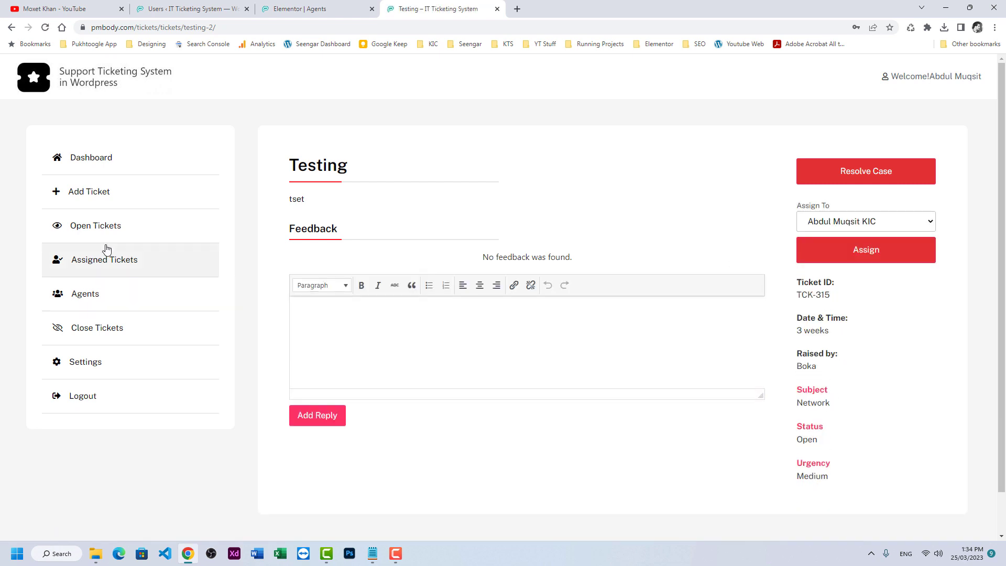
Check on the Agents page that the new agent shows 1 assigned ticket
left_click(105, 299)
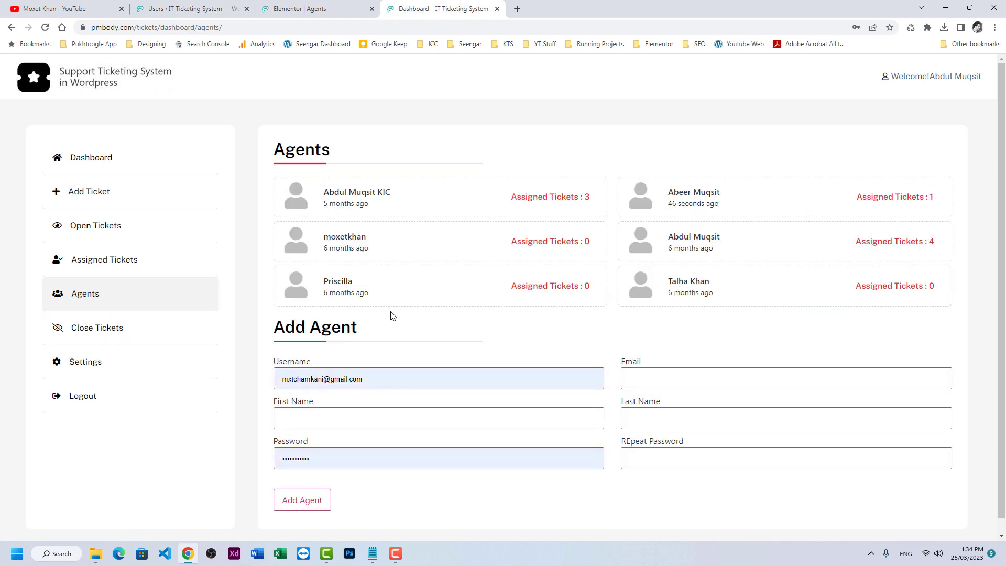
left_click_drag(657, 208, 737, 210)
left_click(681, 208)
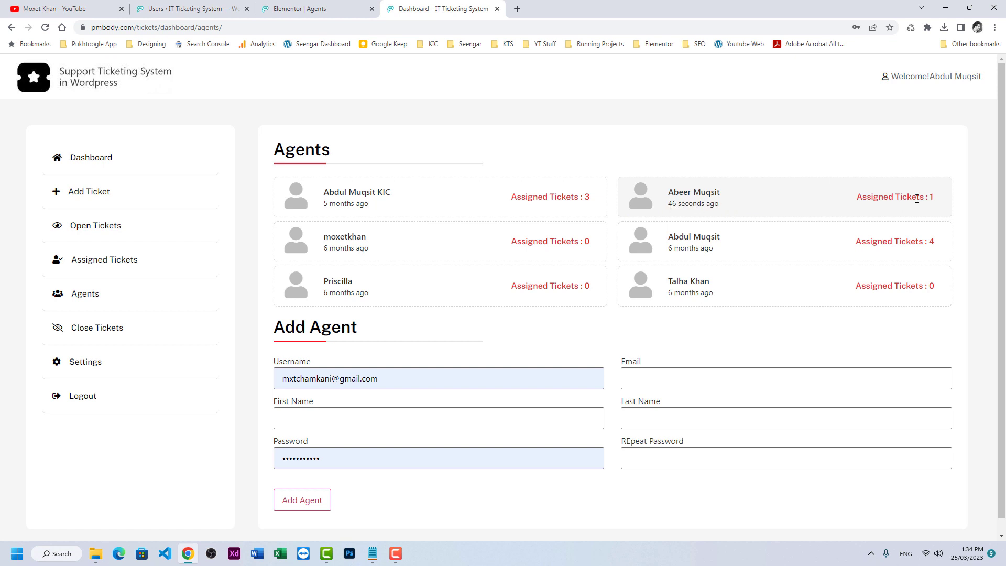